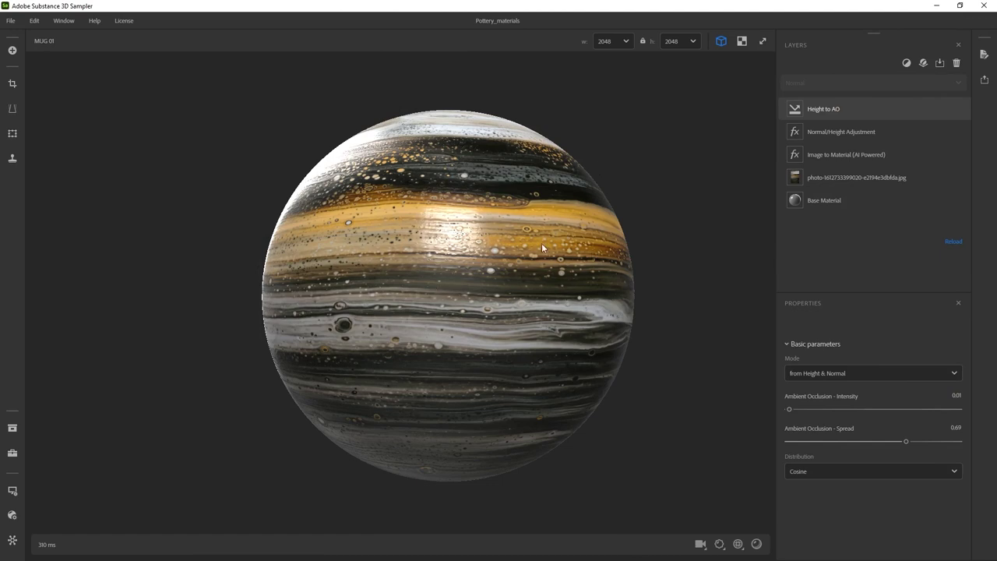
# Set the preview sphere's texture scale to 2 in both U and V
pyautogui.click(738, 543)
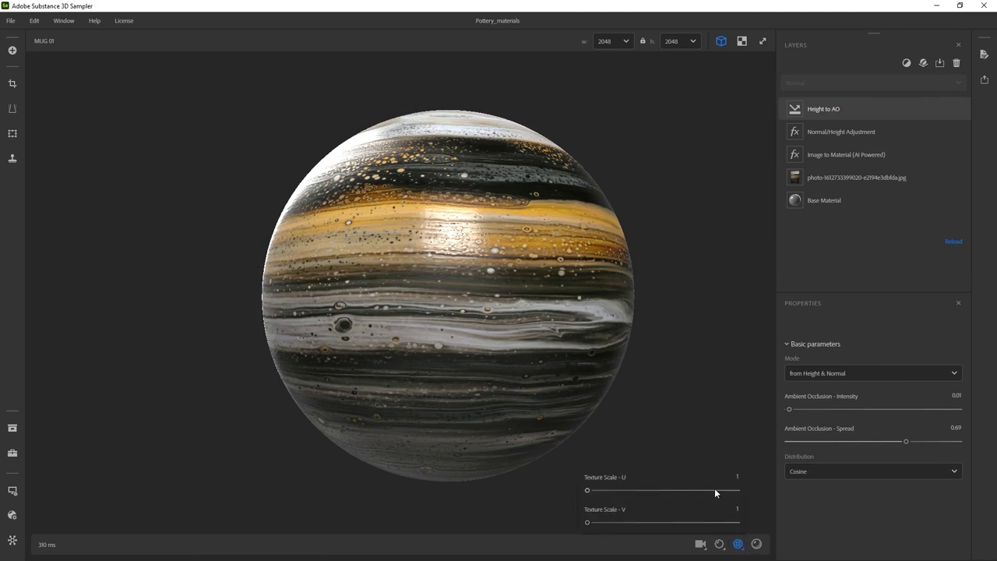
pyautogui.click(732, 477)
pyautogui.write('2')
pyautogui.press('Return')
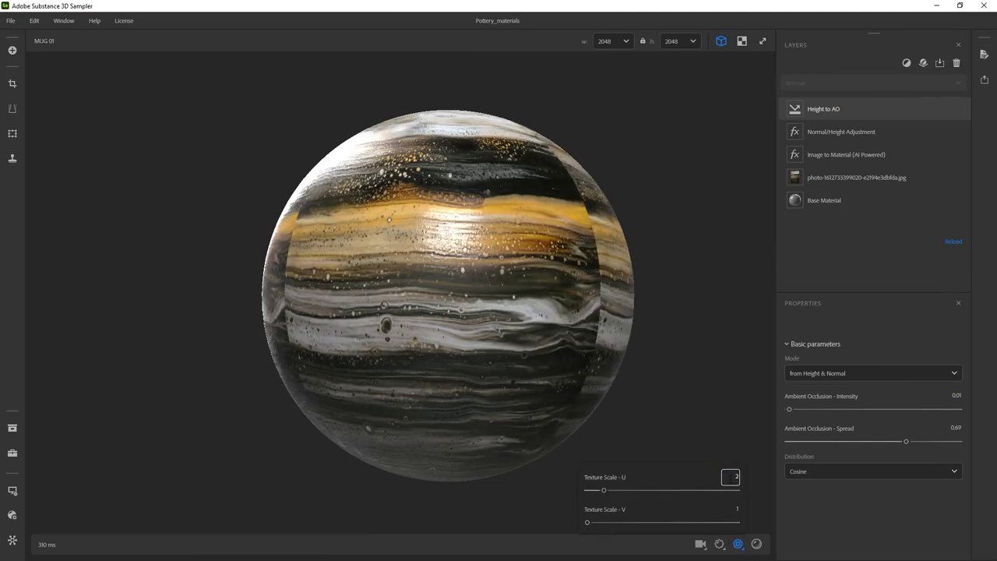
pyautogui.click(732, 508)
pyautogui.write('2')
pyautogui.press('Return')
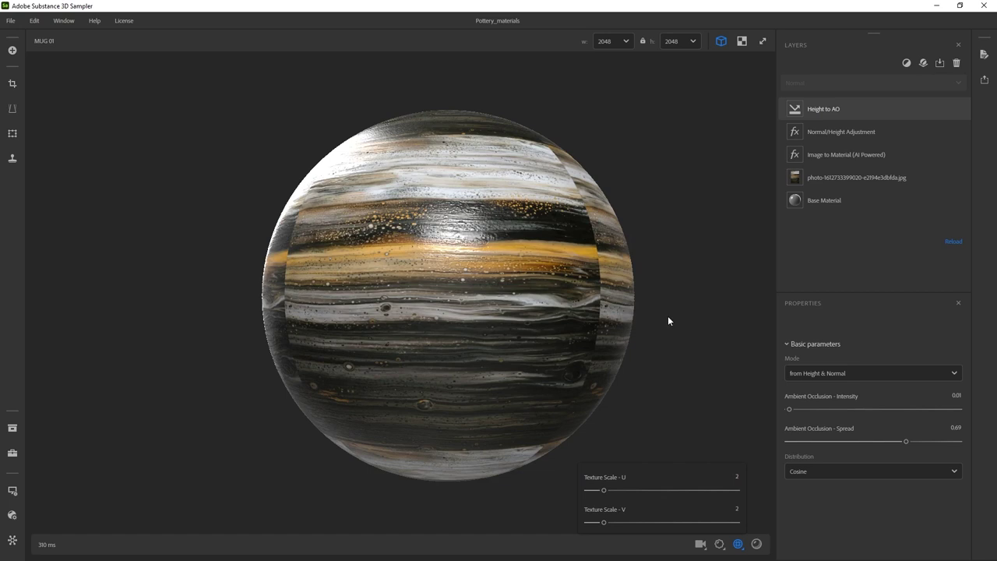
# Switch to the reference board and examine the MUG 02 model render and the photos of carved and glazed ceramic bowls below it
pyautogui.hotkey('alt', 'Tab')
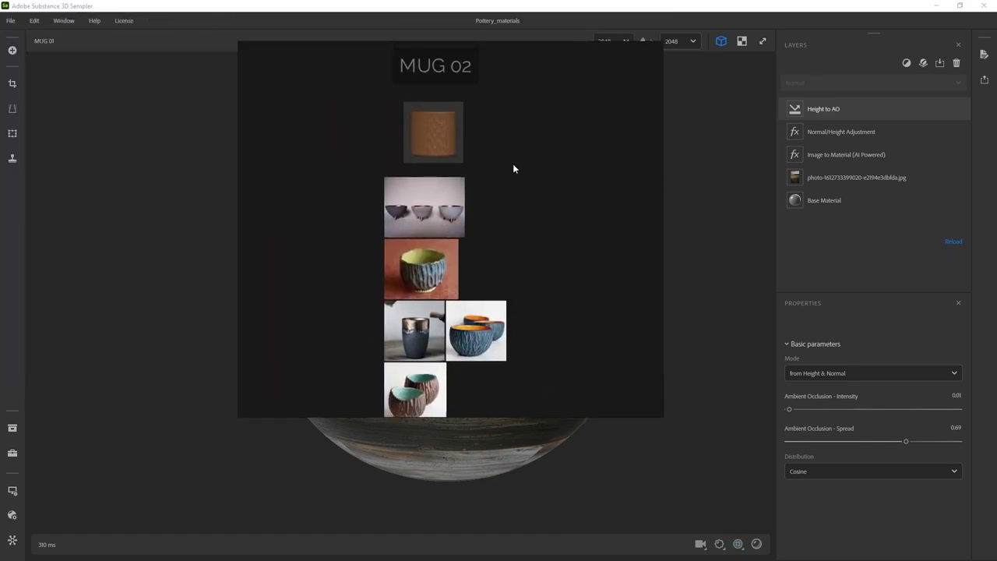
pyautogui.hotkey('ctrl', 'f')
pyautogui.scroll(8, 427, 109)
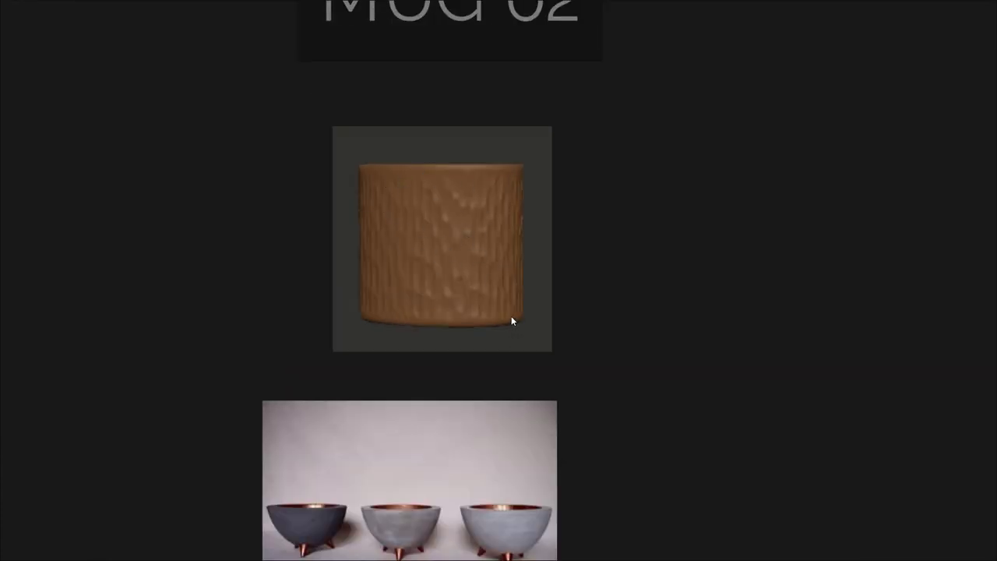
pyautogui.scroll(-10, 476, 343)
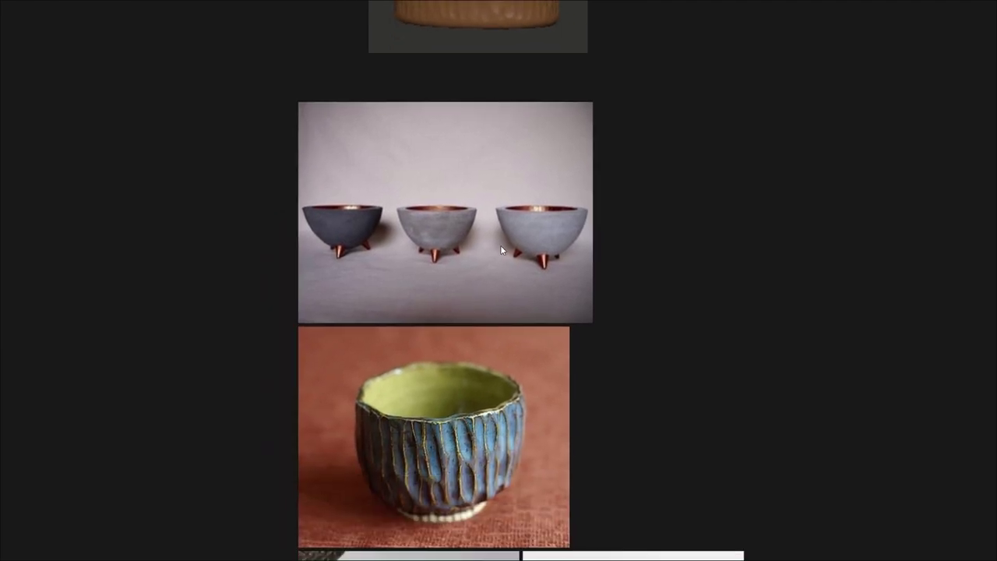
pyautogui.scroll(-8, 475, 347)
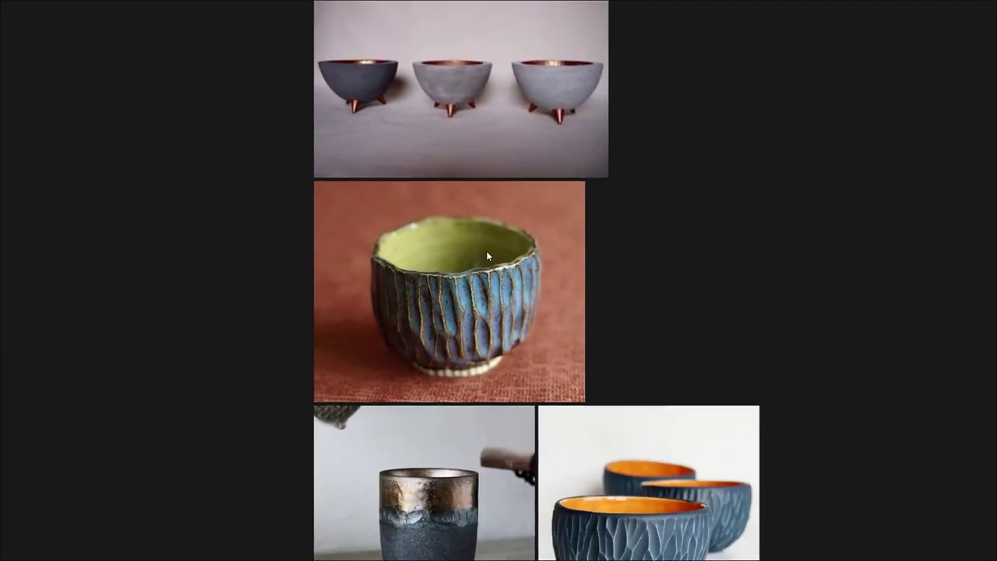
pyautogui.scroll(-5, 506, 288)
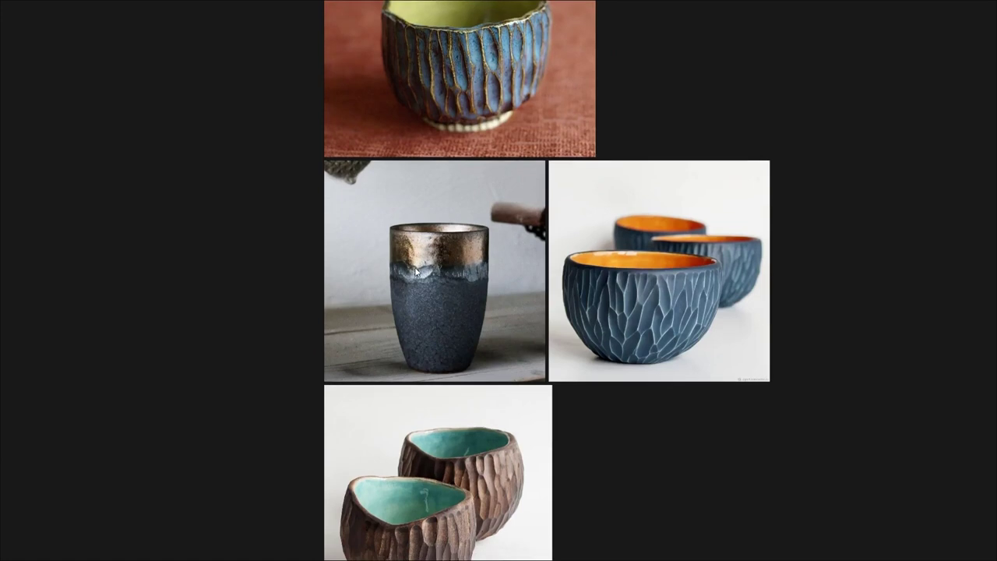
pyautogui.scroll(3, 467, 269)
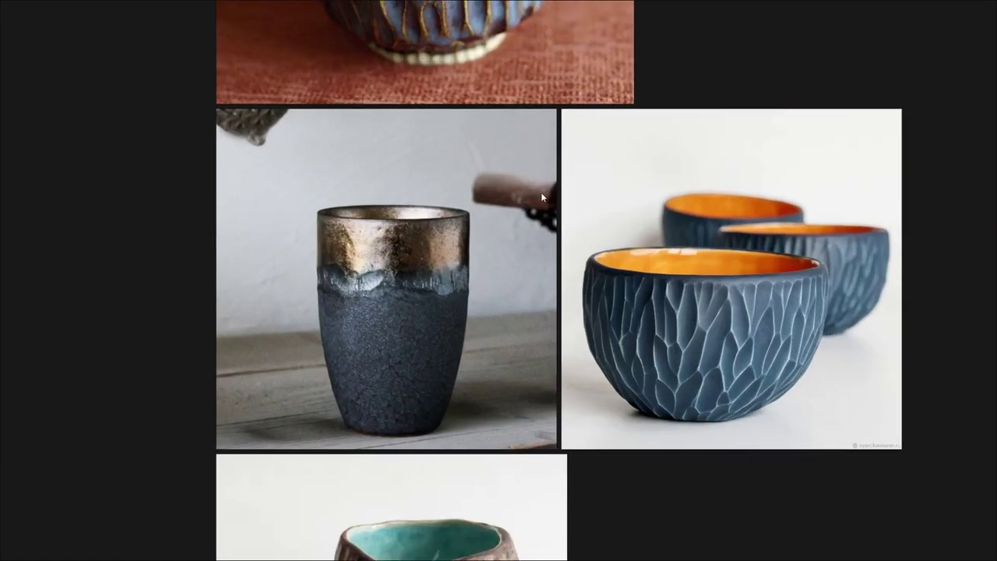
pyautogui.scroll(8, 474, 305)
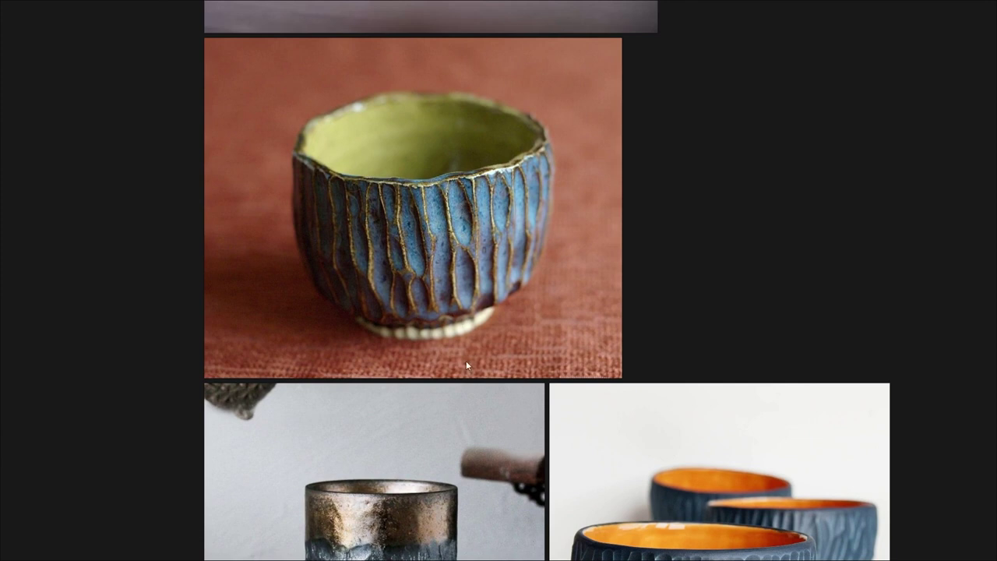
pyautogui.scroll(-10, 467, 215)
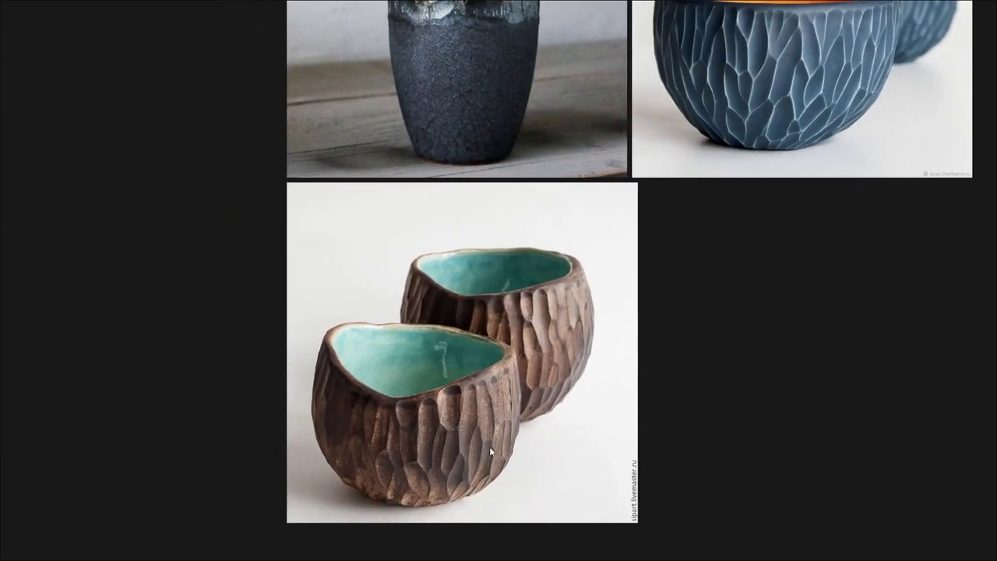
pyautogui.scroll(-5, 481, 310)
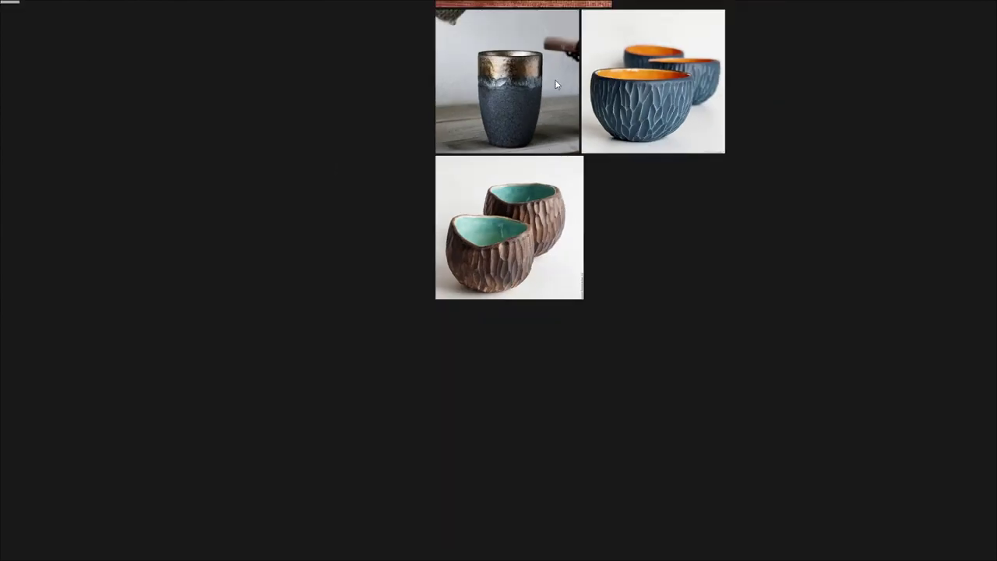
pyautogui.moveTo(550, 59); pyautogui.dragTo(488, 385, button='middle')
pyautogui.moveTo(485, 149); pyautogui.dragTo(505, 306, button='middle')
pyautogui.scroll(5, 505, 305)
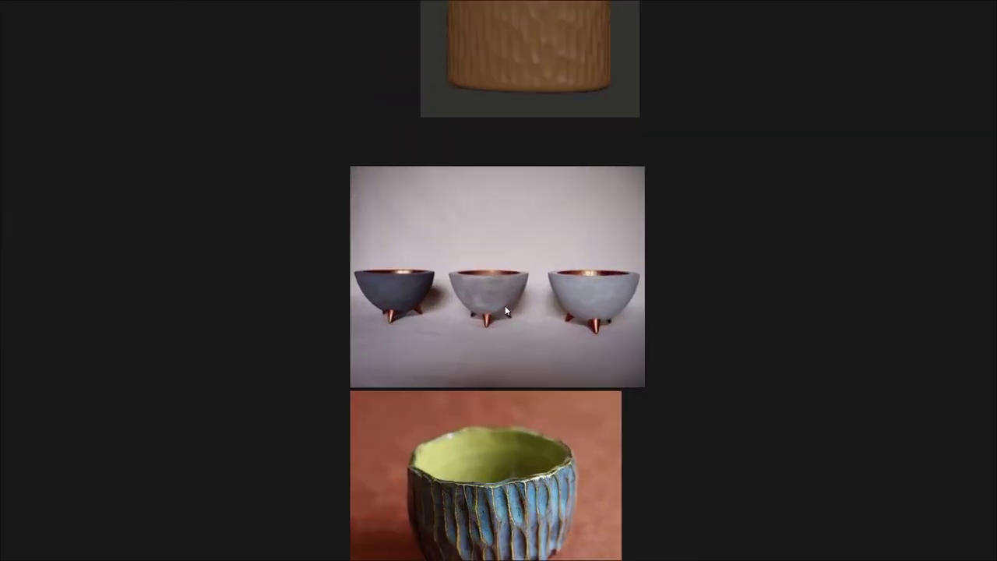
pyautogui.moveTo(566, 335); pyautogui.dragTo(553, 176, button='middle')
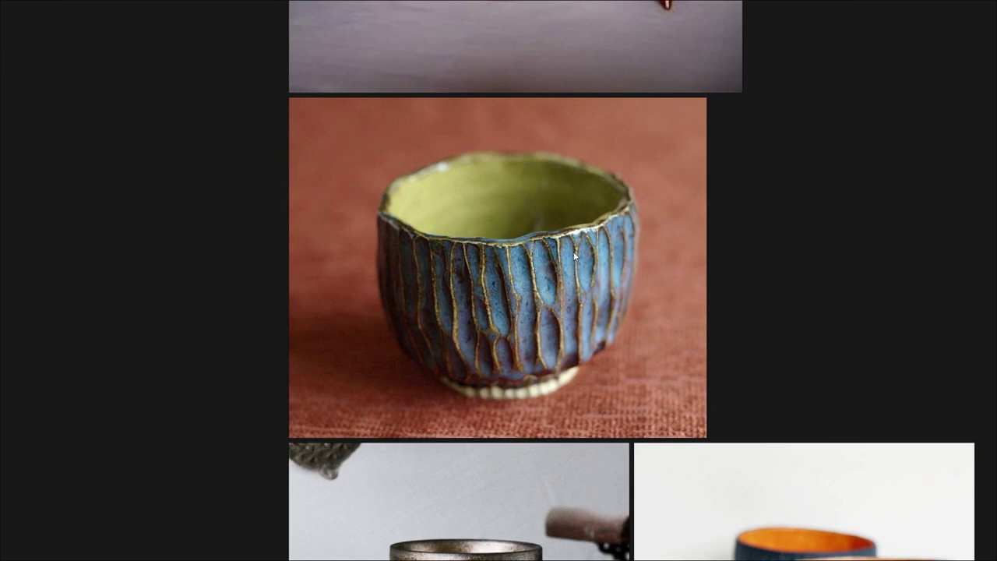
pyautogui.scroll(-3, 599, 302)
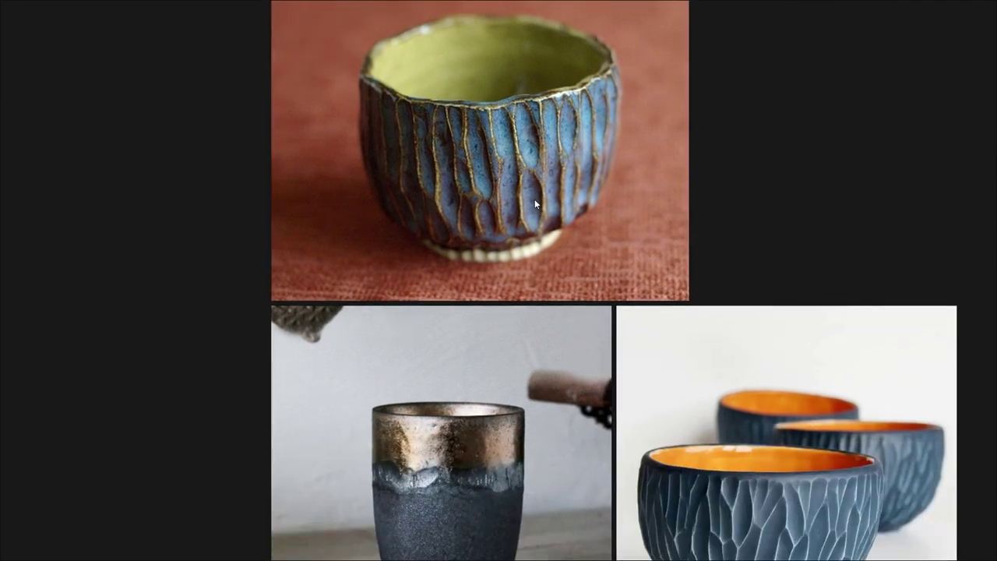
pyautogui.scroll(-5, 633, 200)
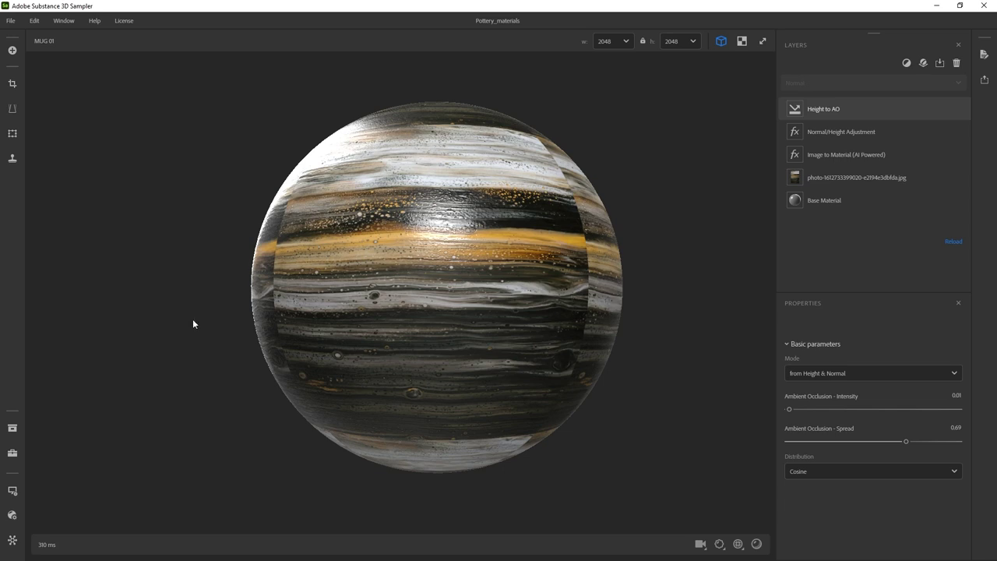
# Duplicate the MUG 01 material in the project and name the copy MUG 01 B
pyautogui.click(12, 453)
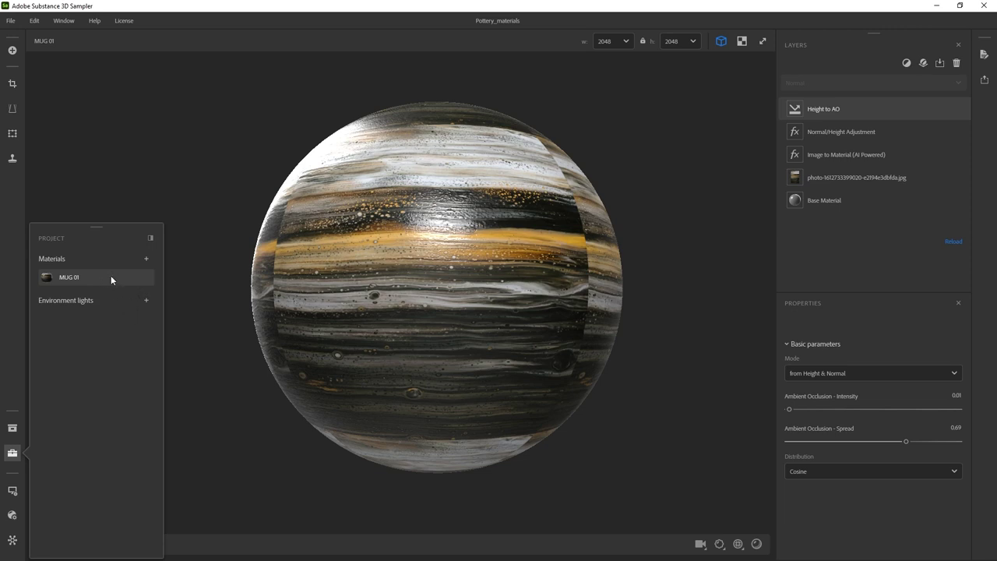
pyautogui.moveTo(69, 276)
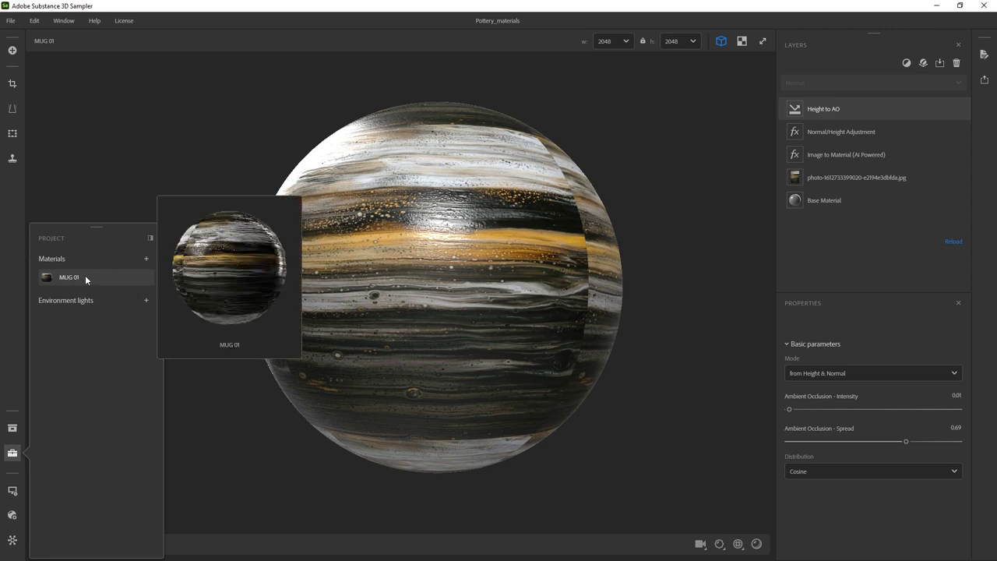
pyautogui.rightClick(71, 279)
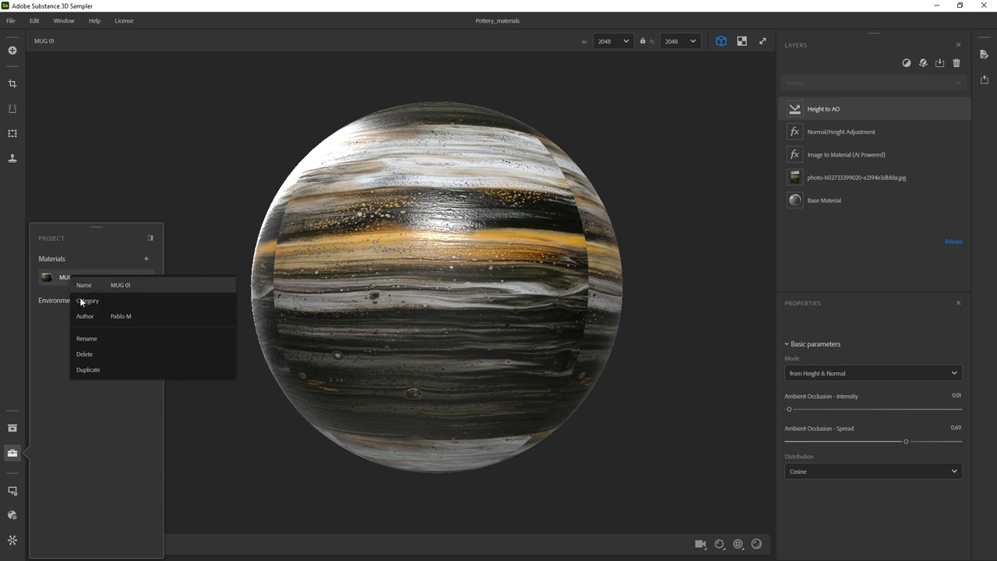
pyautogui.click(107, 432)
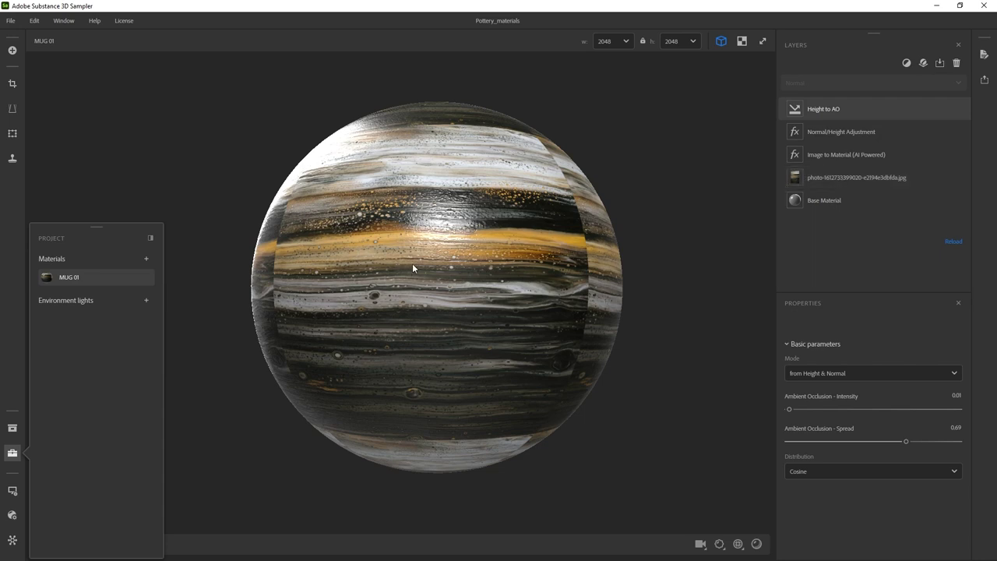
pyautogui.rightClick(72, 277)
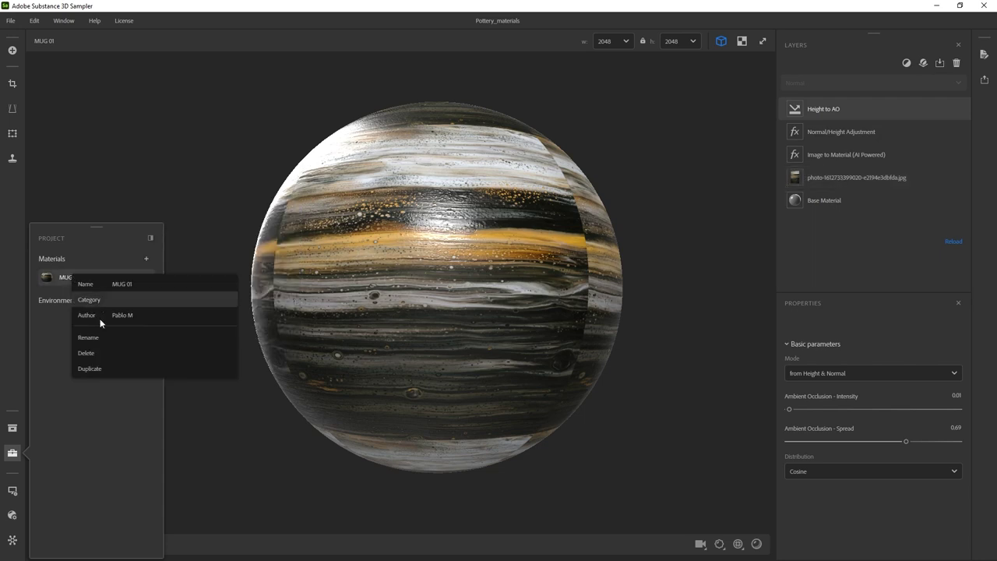
pyautogui.click(91, 369)
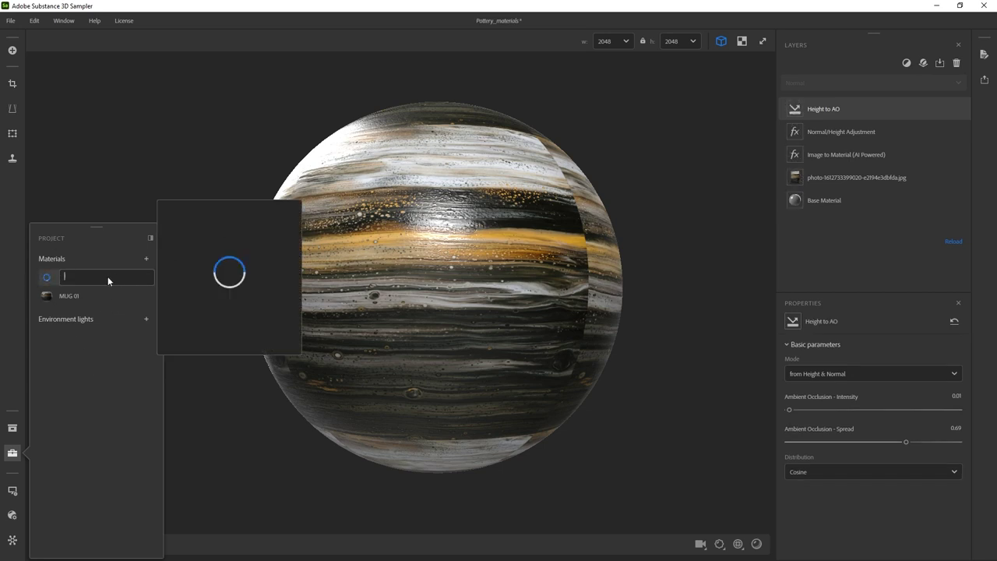
pyautogui.write('MUG 01 B')
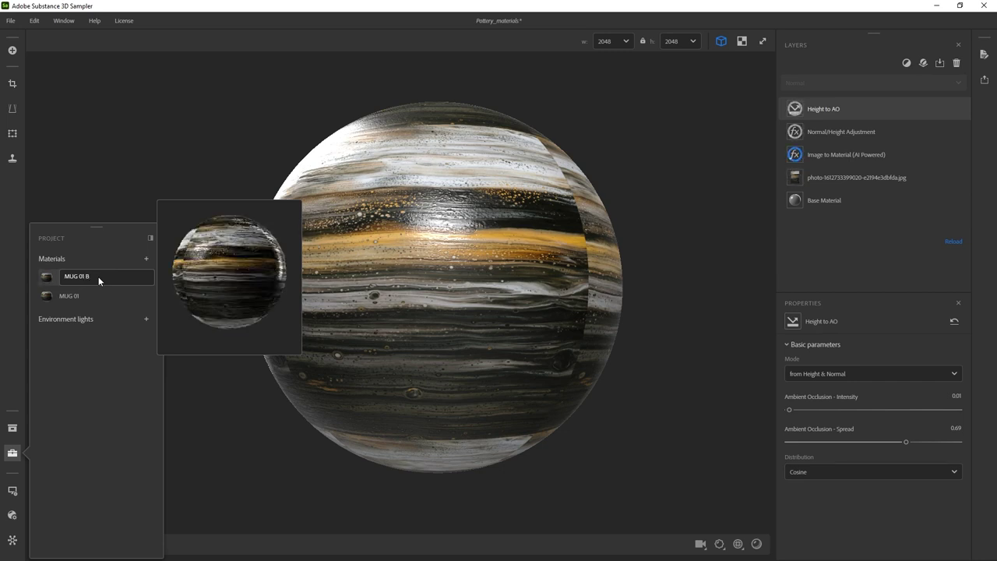
pyautogui.press('Return')
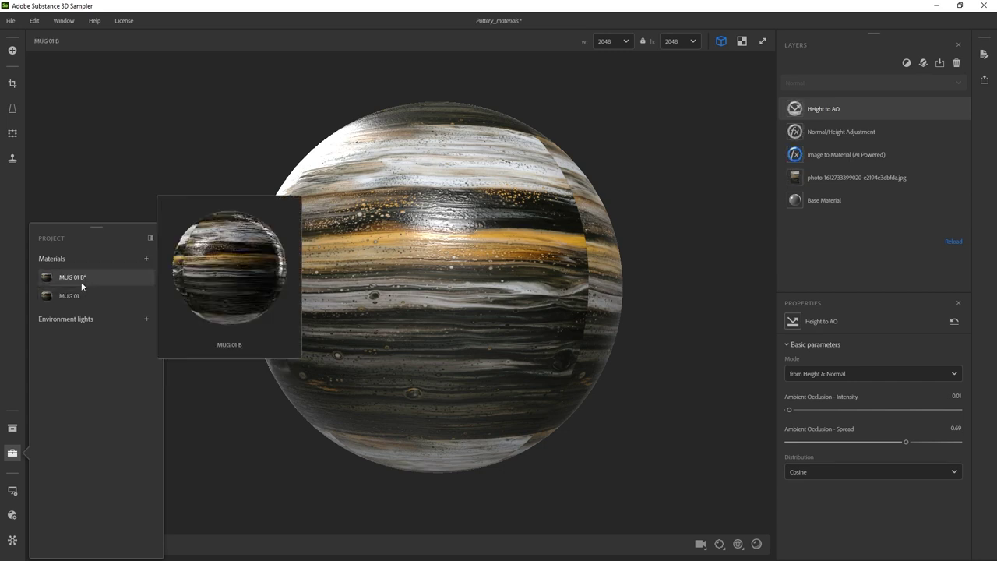
pyautogui.click(837, 176)
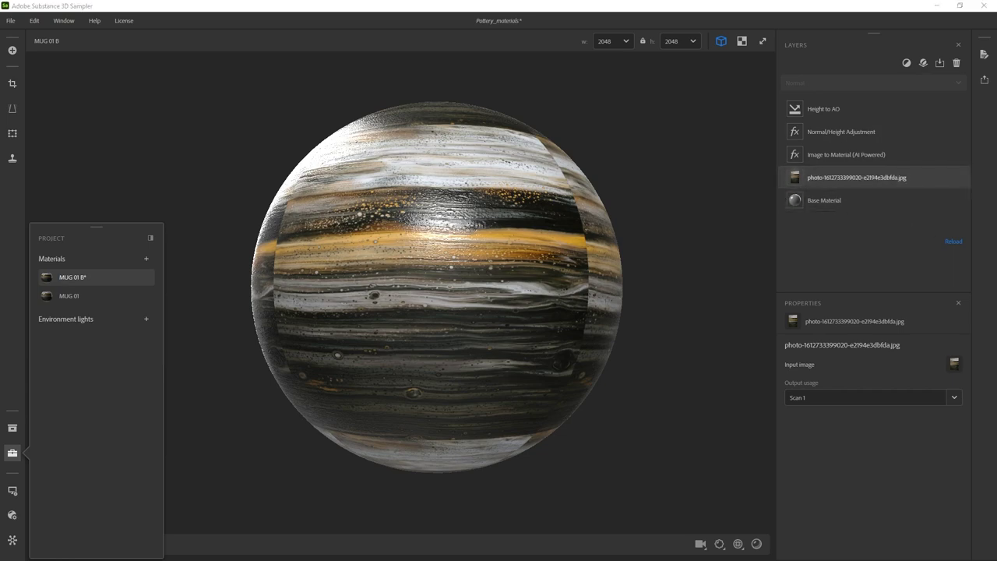
pyautogui.hotkey('alt', 'Tab')
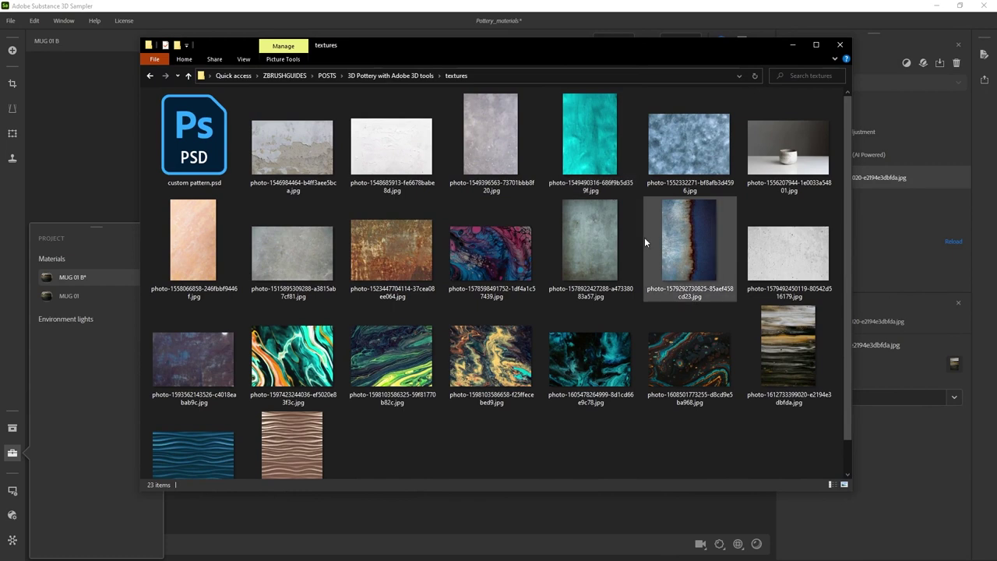
pyautogui.click(788, 367)
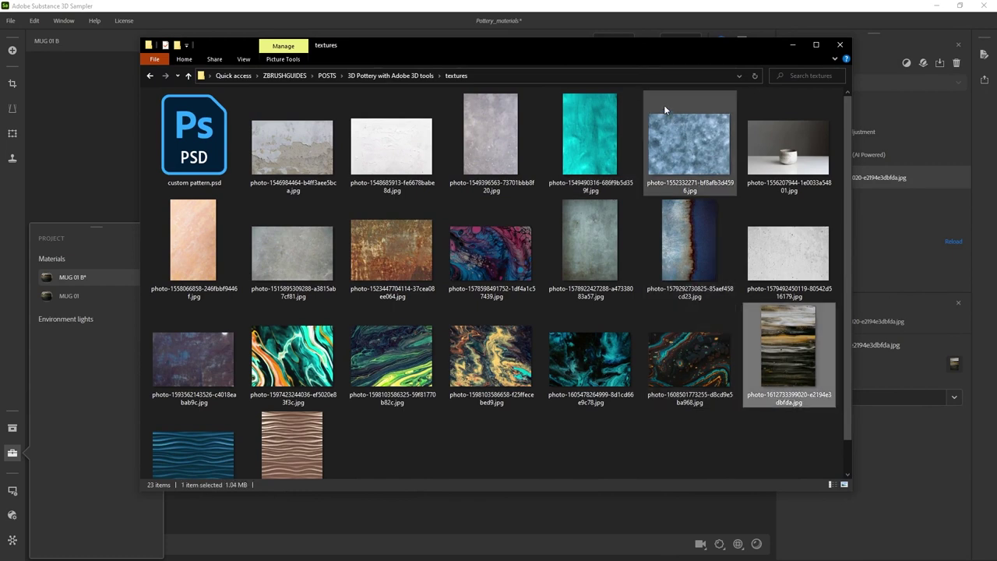
pyautogui.moveTo(632, 53); pyautogui.dragTo(575, 63)
pyautogui.moveTo(627, 380); pyautogui.dragTo(876, 368)
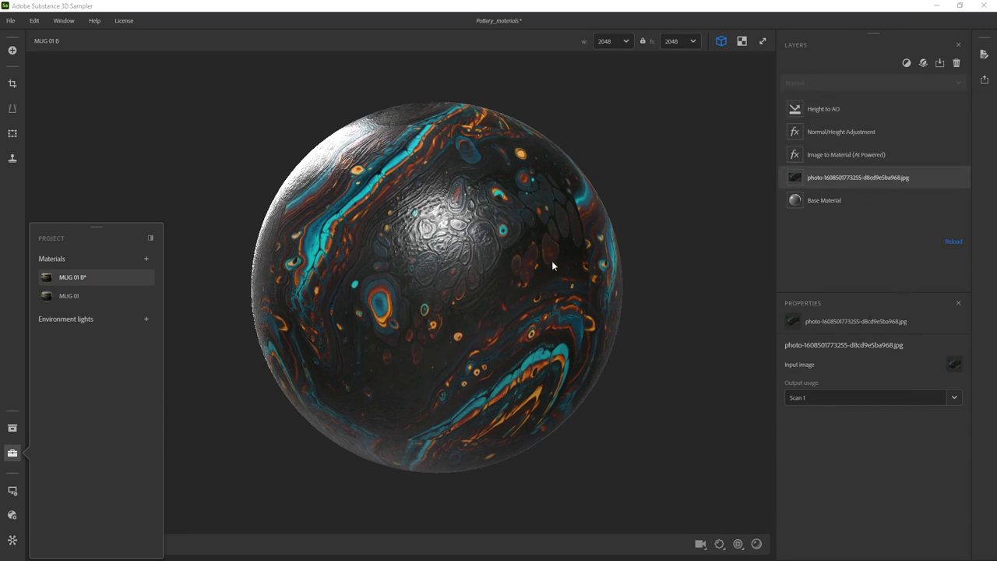
pyautogui.moveTo(552, 265); pyautogui.dragTo(603, 268)
pyautogui.moveTo(555, 234); pyautogui.dragTo(537, 226)
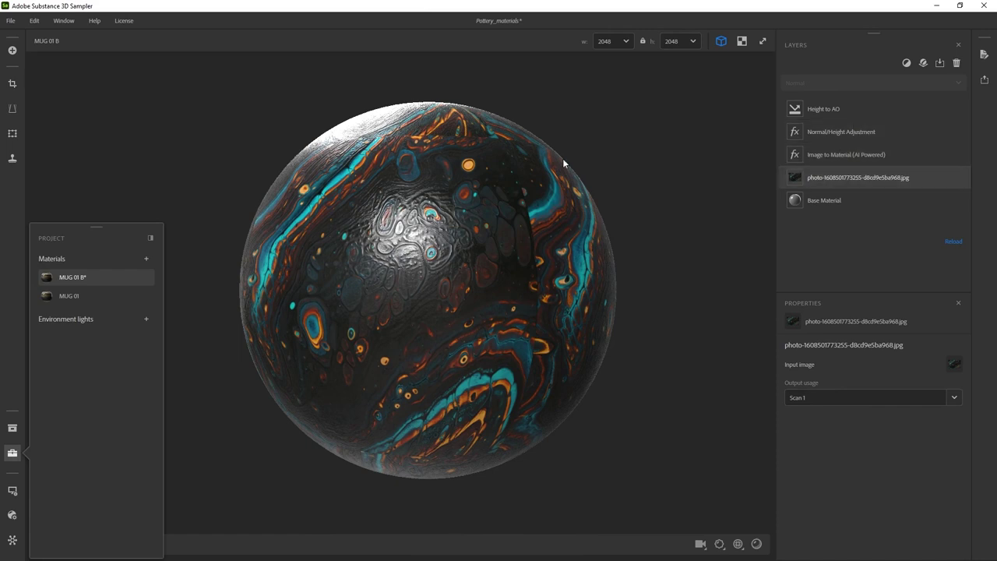
pyautogui.moveTo(490, 231); pyautogui.dragTo(505, 227, button='middle')
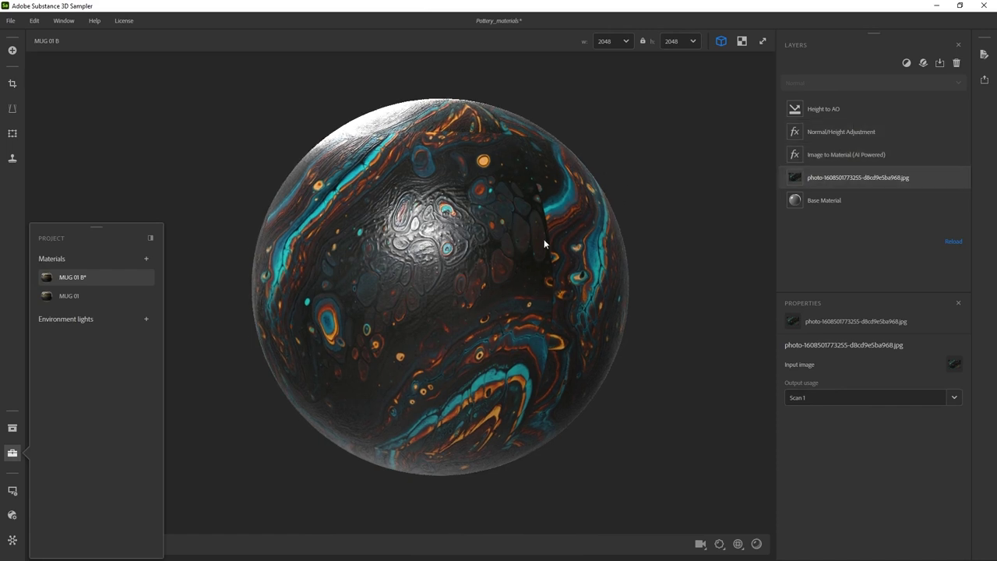
pyautogui.moveTo(441, 222); pyautogui.dragTo(247, 280)
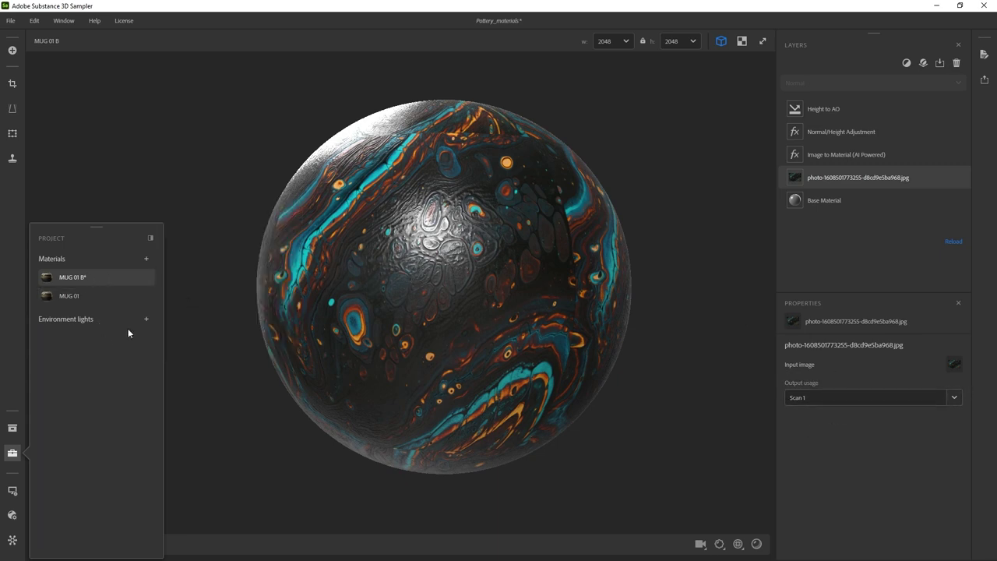
# Add a new empty material to the project and name it BASE ROGUH CLAY
pyautogui.click(146, 258)
pyautogui.click(173, 279)
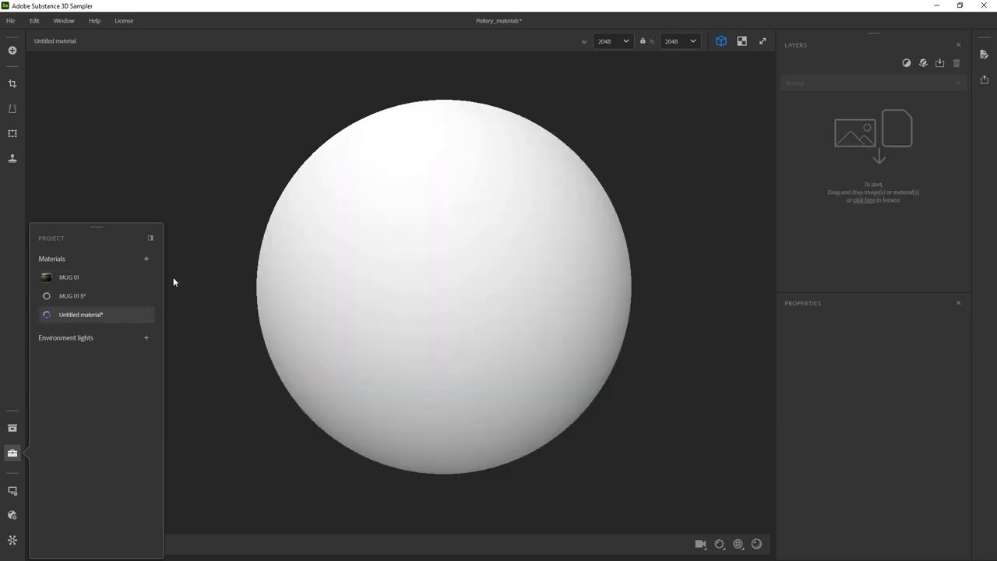
pyautogui.rightClick(79, 313)
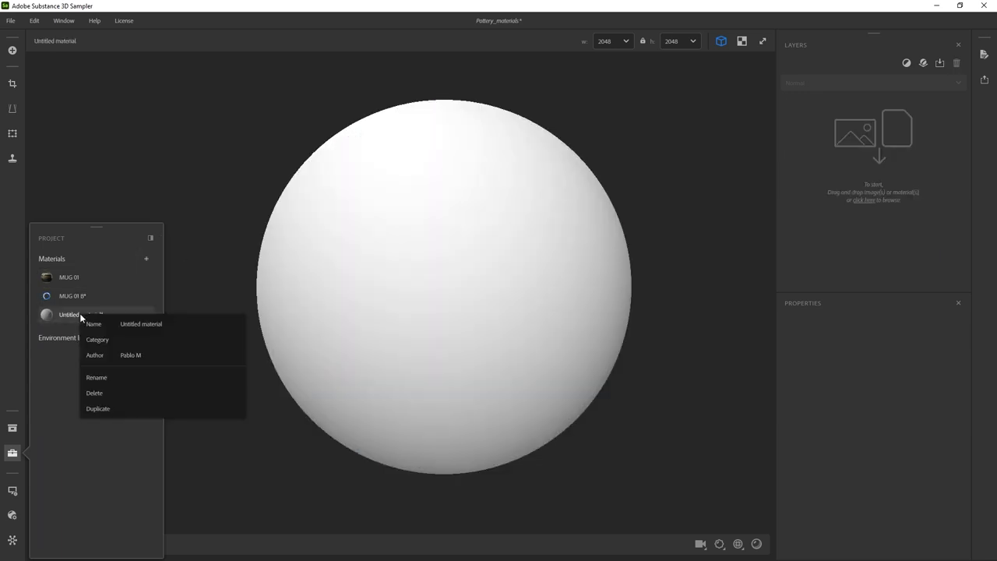
pyautogui.click(112, 374)
pyautogui.write('B')
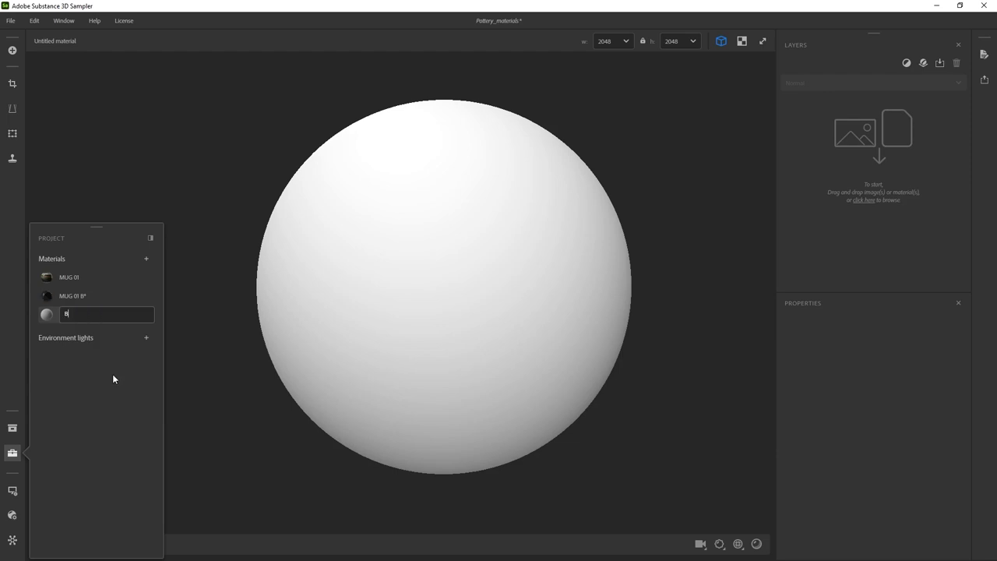
pyautogui.write('ASE ROGUH CLAY')
pyautogui.press('Return')
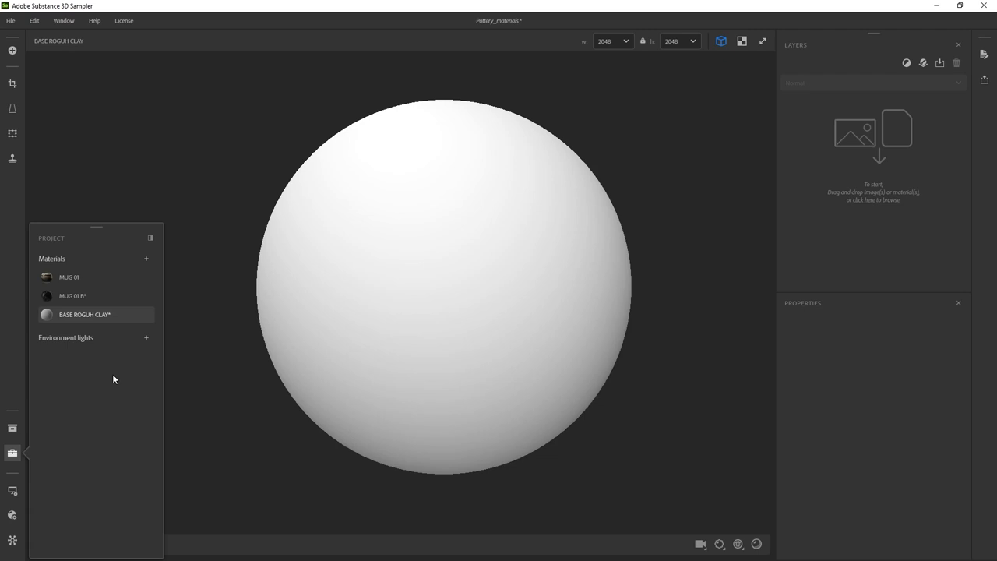
pyautogui.click(13, 454)
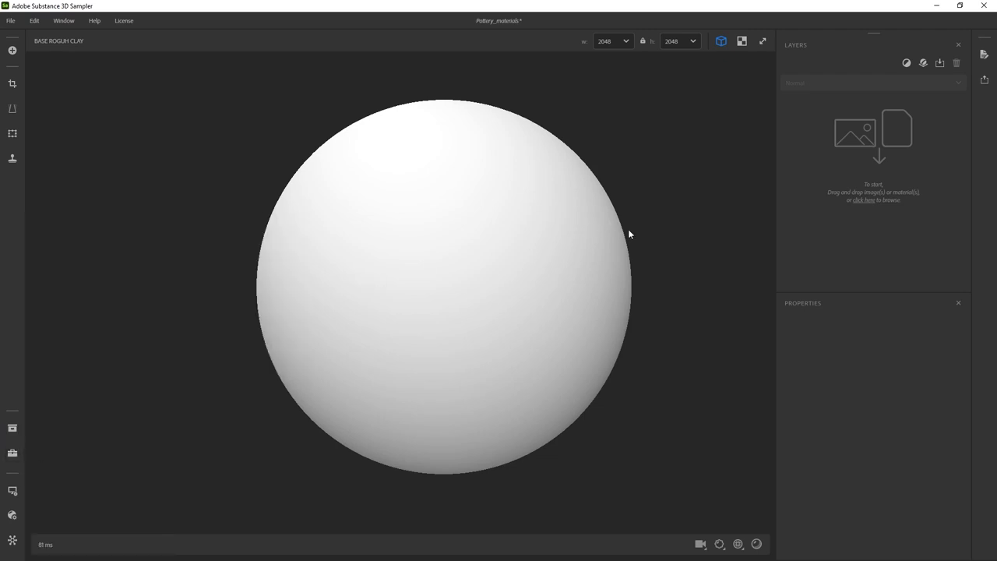
pyautogui.moveTo(996, 47); pyautogui.dragTo(480, 70)
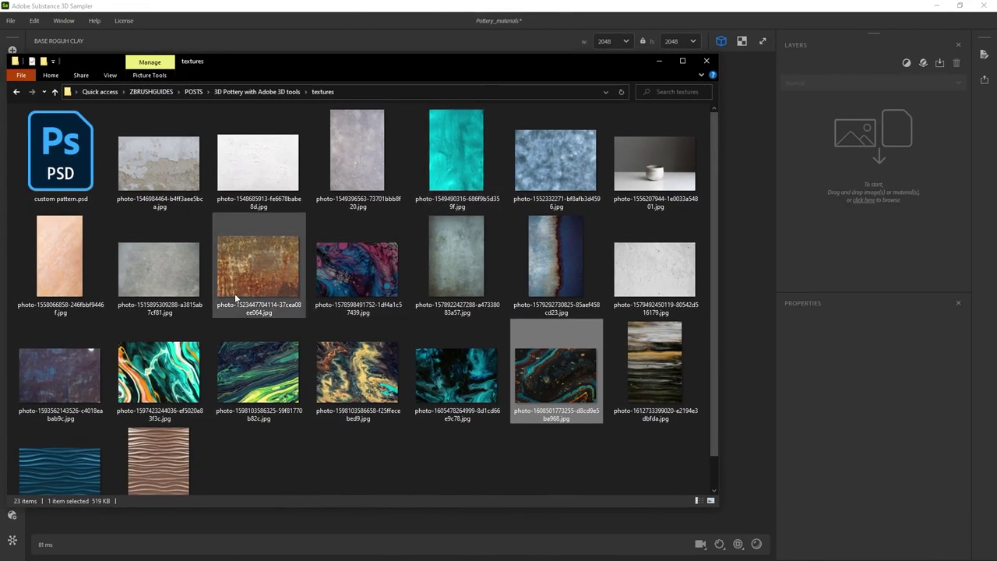
pyautogui.click(172, 275)
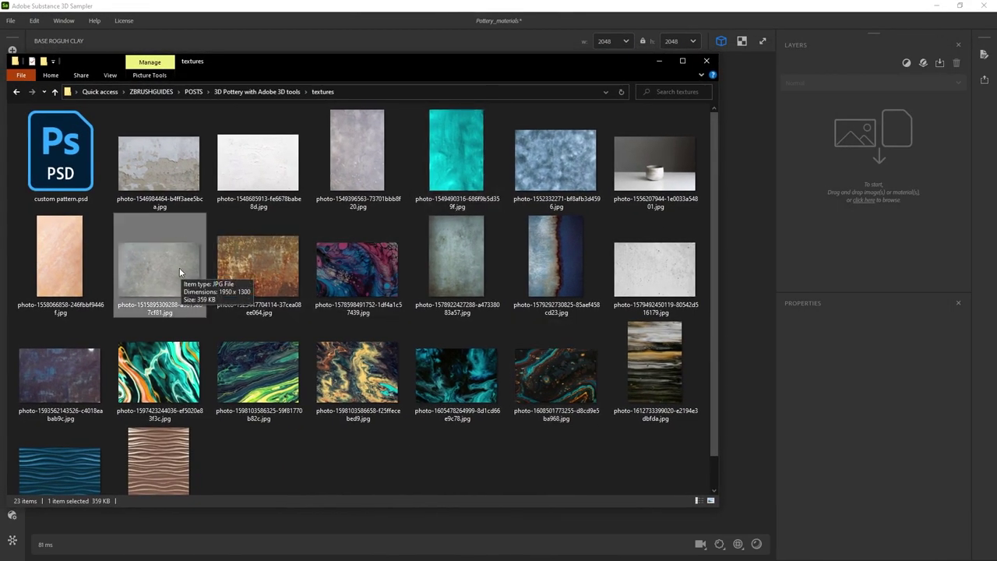
pyautogui.doubleClick(180, 267)
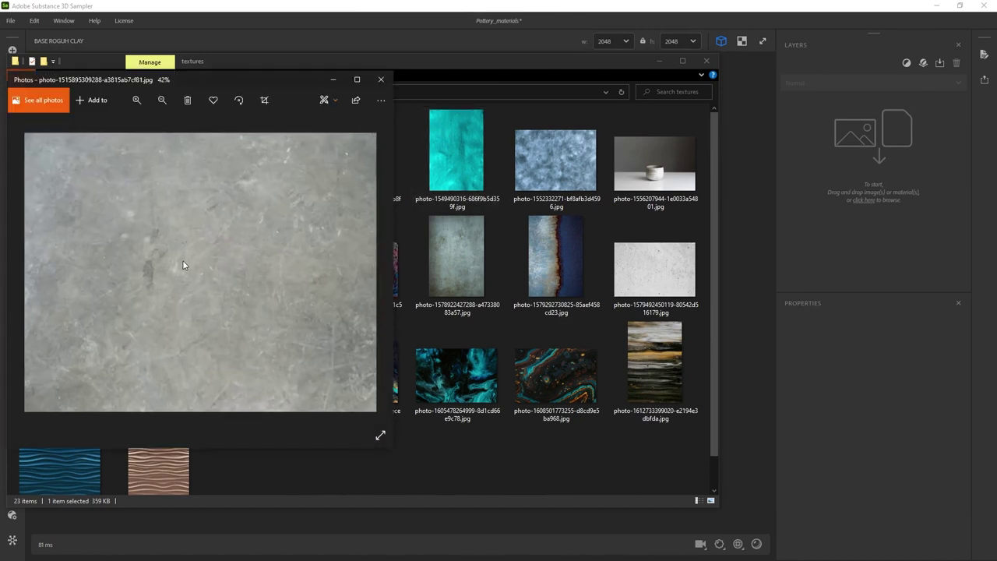
pyautogui.scroll(-3, 265, 261)
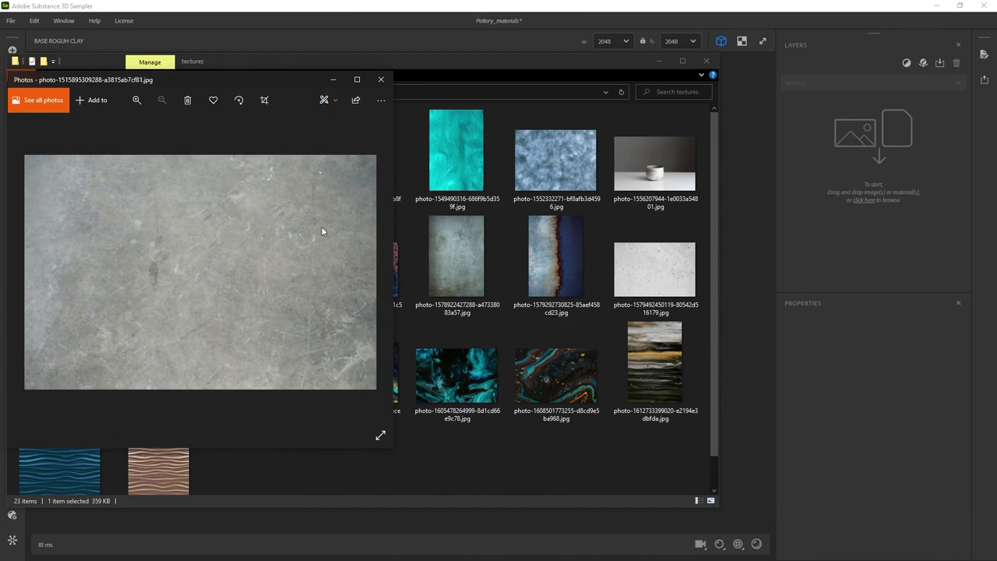
pyautogui.click(387, 79)
pyautogui.doubleClick(449, 256)
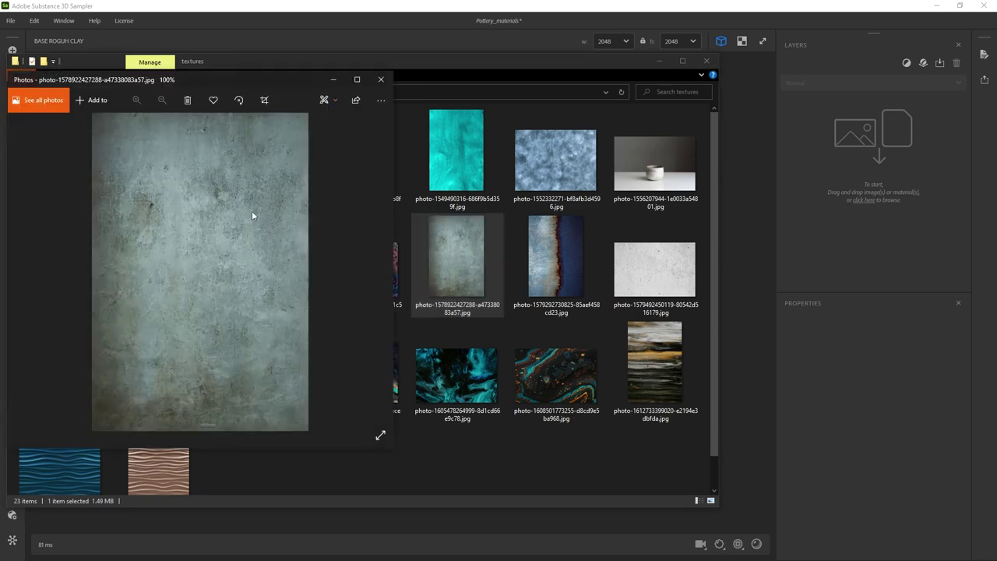
pyautogui.scroll(5, 241, 234)
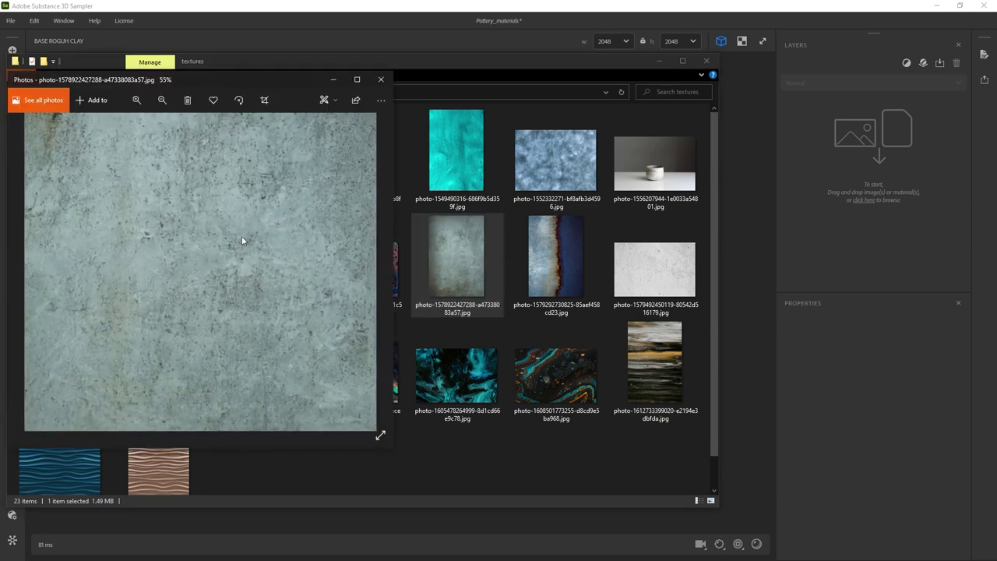
pyautogui.scroll(-3, 257, 224)
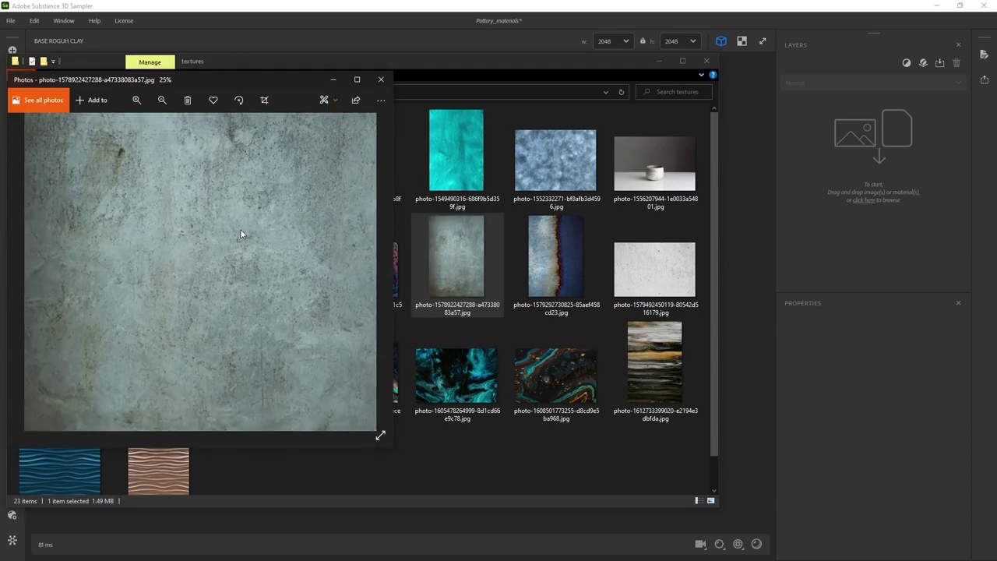
pyautogui.click(381, 80)
pyautogui.moveTo(853, 266); pyautogui.dragTo(866, 190)
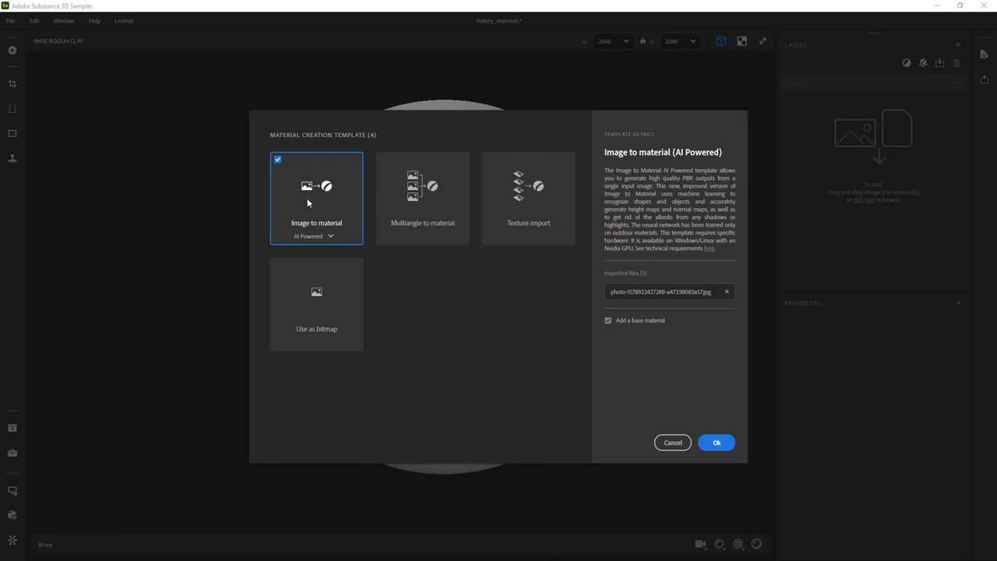
pyautogui.click(716, 443)
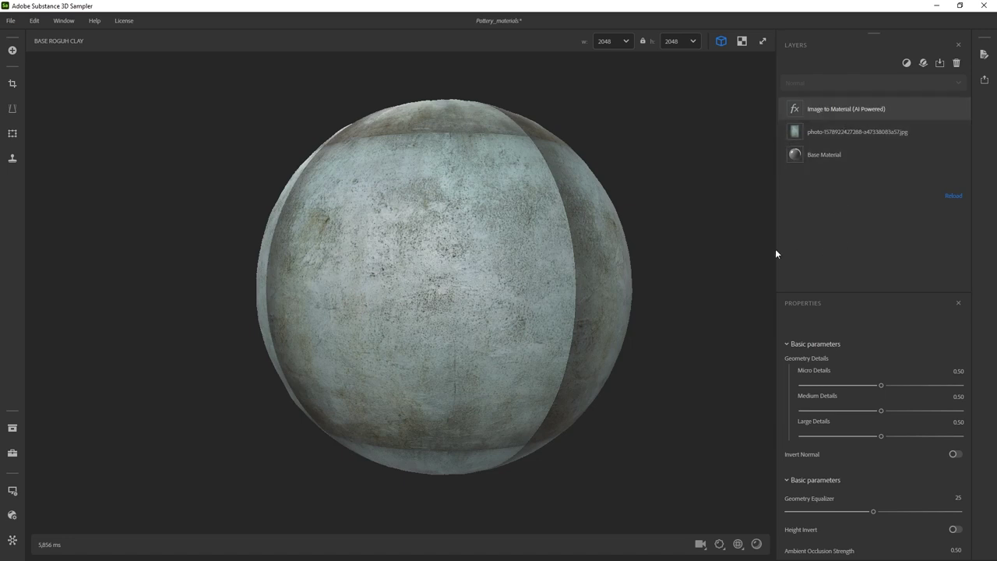
# Set the Base Material layer's Height Position to 0.10
pyautogui.click(836, 152)
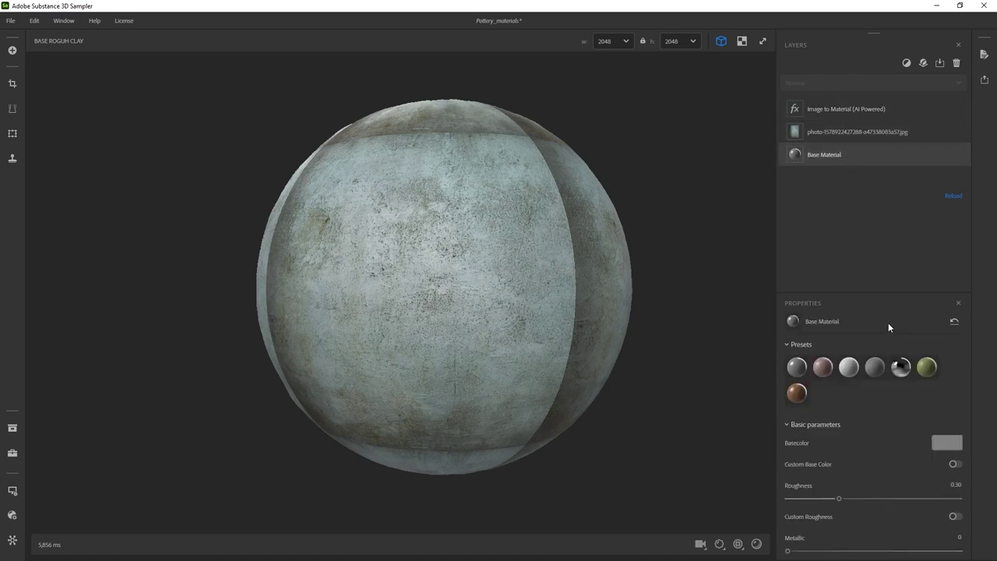
pyautogui.scroll(-10, 857, 478)
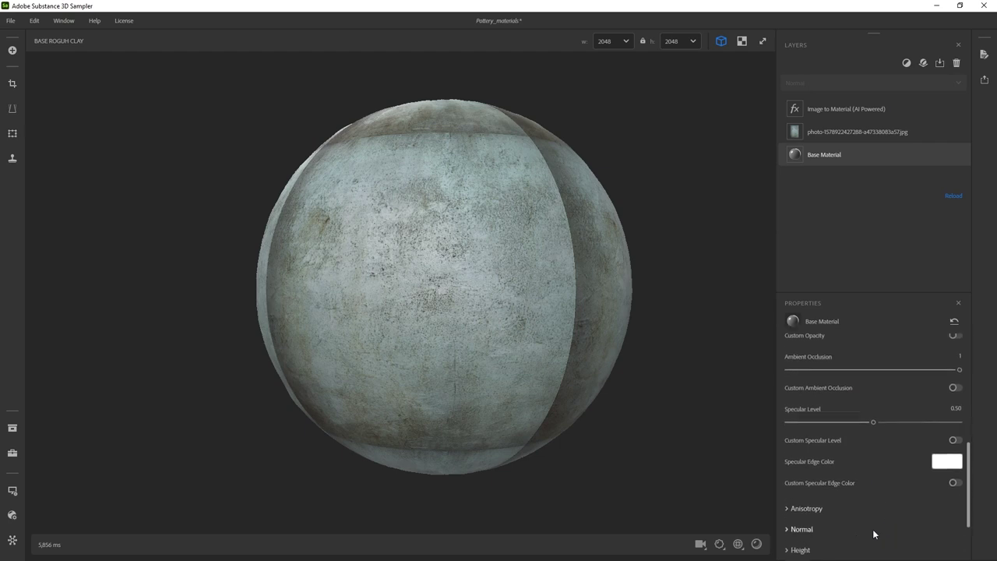
pyautogui.click(798, 467)
pyautogui.click(952, 485)
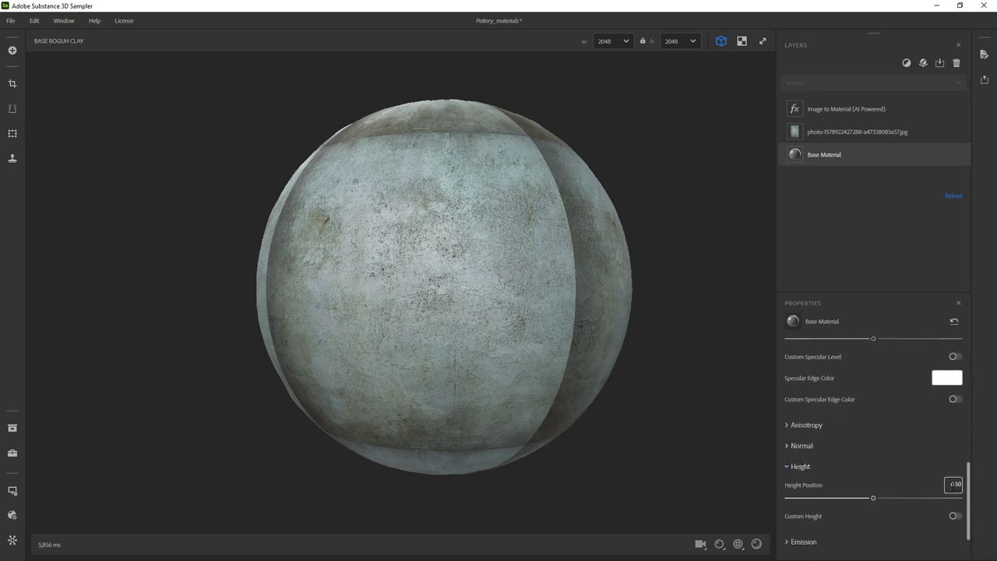
pyautogui.write('0.3')
pyautogui.press('Return')
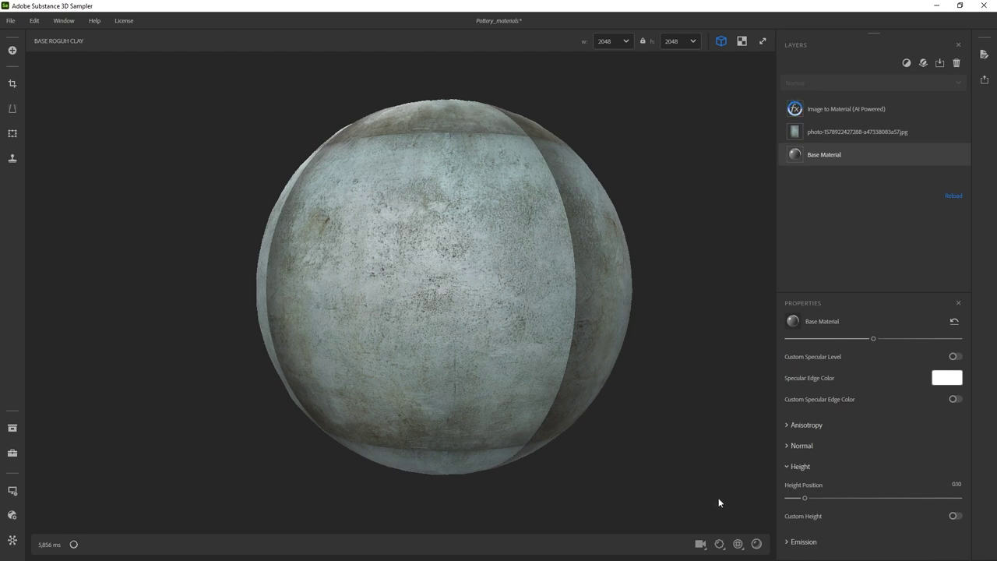
# Adjust the viewport's displacement Height Scale and rotate the sphere to inspect the surface relief
pyautogui.click(720, 544)
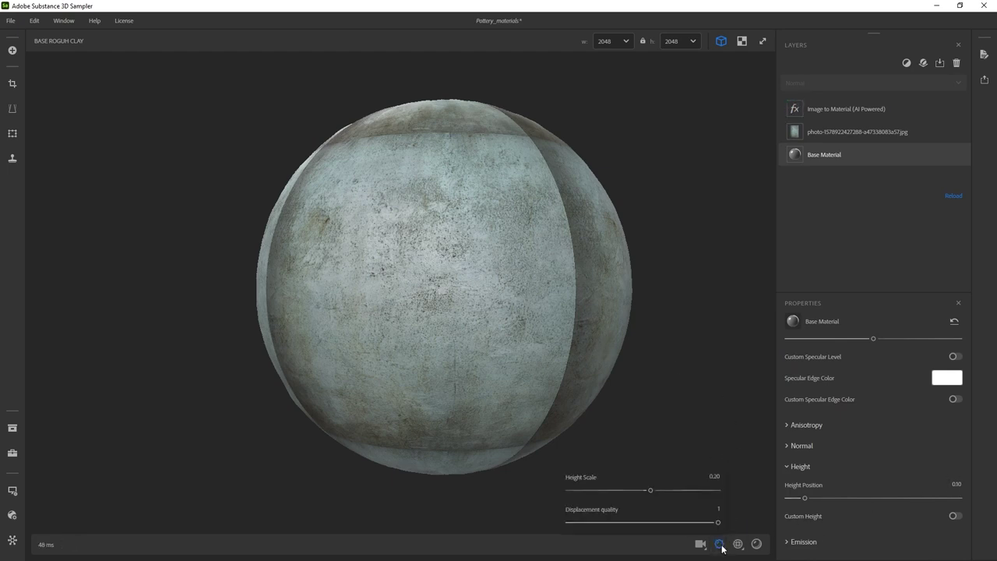
pyautogui.click(713, 472)
pyautogui.press('Return')
pyautogui.click(720, 544)
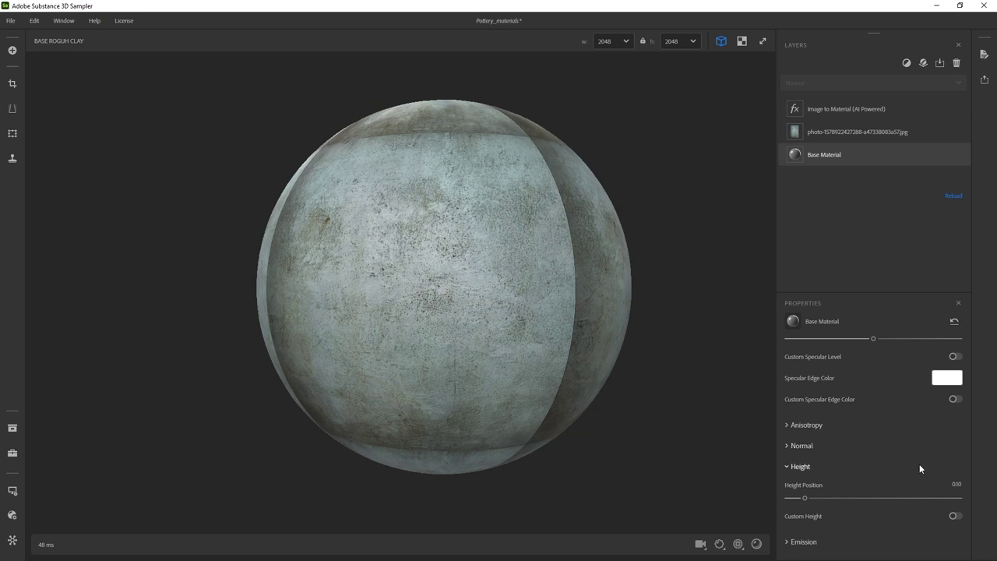
pyautogui.moveTo(681, 391)
pyautogui.mouseDown()
pyautogui.moveTo(594, 342)
pyautogui.moveTo(436, 336)
pyautogui.moveTo(522, 346)
pyautogui.moveTo(510, 335)
pyautogui.mouseUp()
pyautogui.moveTo(448, 263)
pyautogui.mouseDown()
pyautogui.moveTo(579, 276)
pyautogui.moveTo(529, 258)
pyautogui.moveTo(400, 273)
pyautogui.moveTo(613, 274)
pyautogui.moveTo(559, 267)
pyautogui.mouseUp()
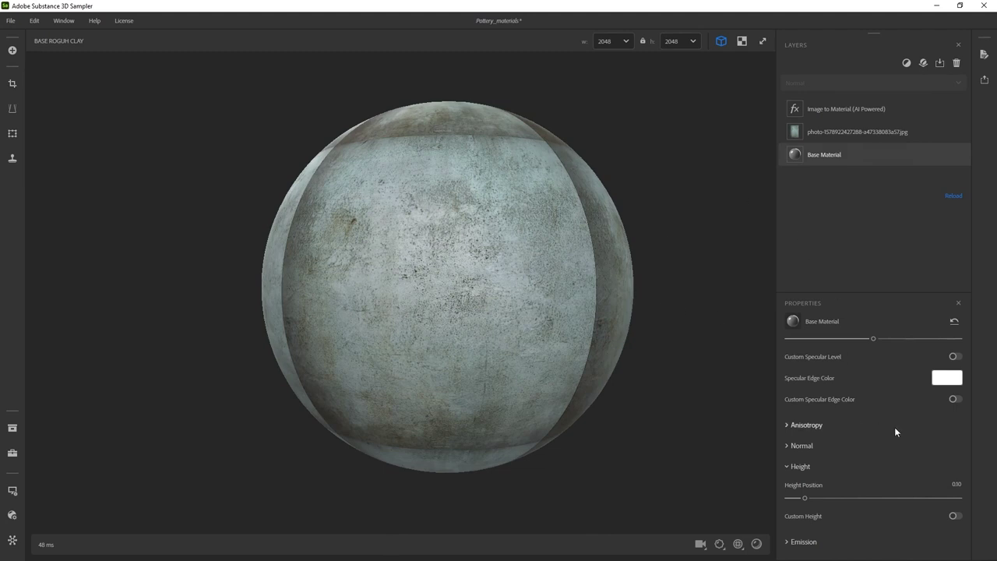
# Lower the Image to Material layer's roughness Base Value to 0.08 and inspect the highlights on the sphere up close
pyautogui.click(838, 108)
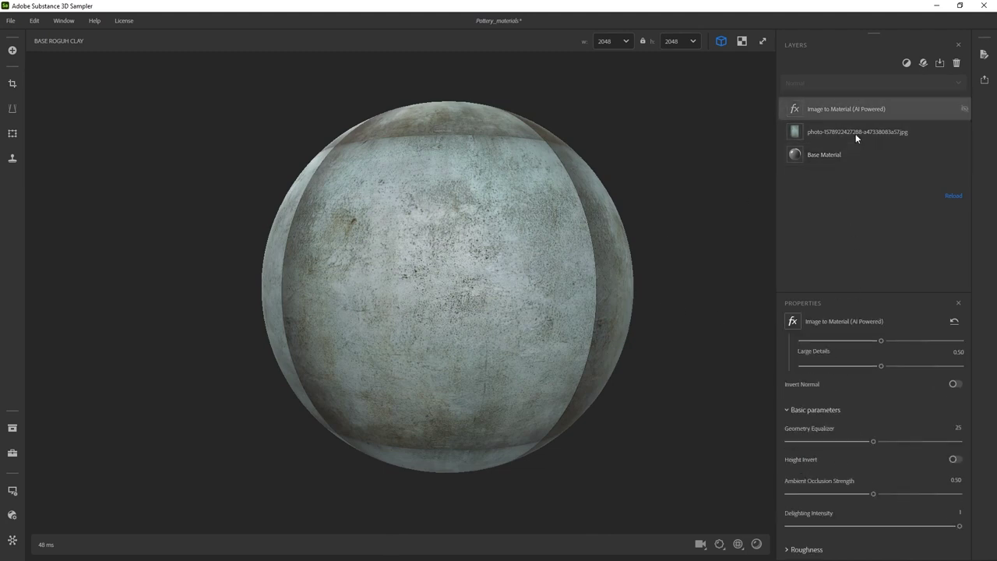
pyautogui.click(806, 549)
pyautogui.scroll(-3, 842, 462)
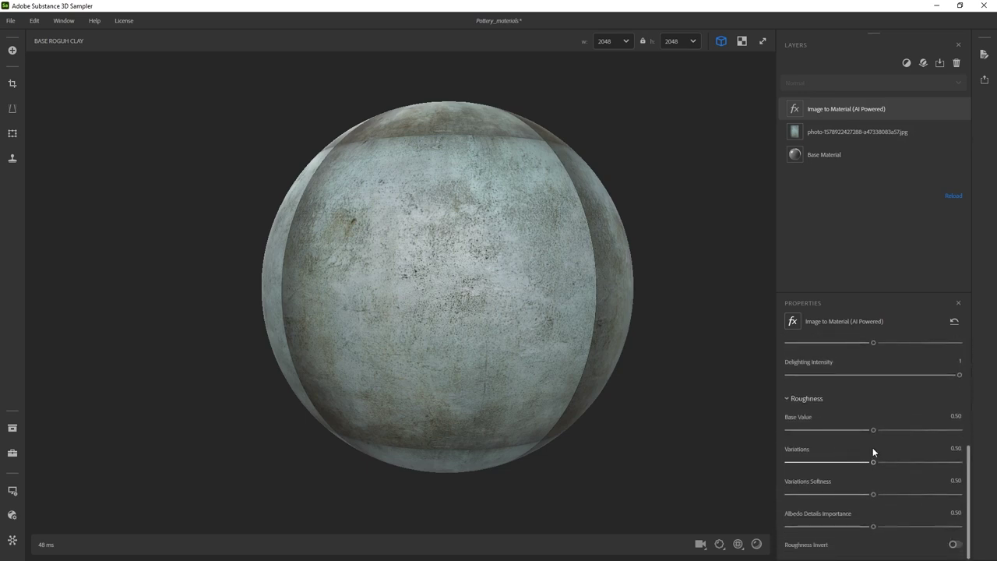
pyautogui.moveTo(870, 430); pyautogui.dragTo(802, 430)
pyautogui.keyDown('shift'); pyautogui.moveTo(516, 242); pyautogui.dragTo(481, 264, button='right'); pyautogui.keyUp('shift')
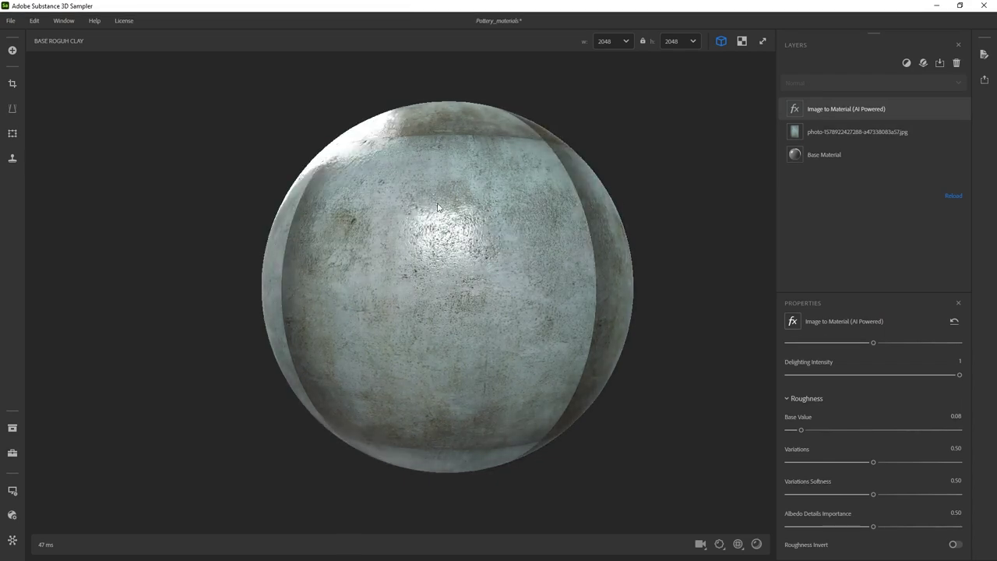
pyautogui.scroll(4, 467, 279)
pyautogui.moveTo(475, 277); pyautogui.dragTo(456, 296, button='middle')
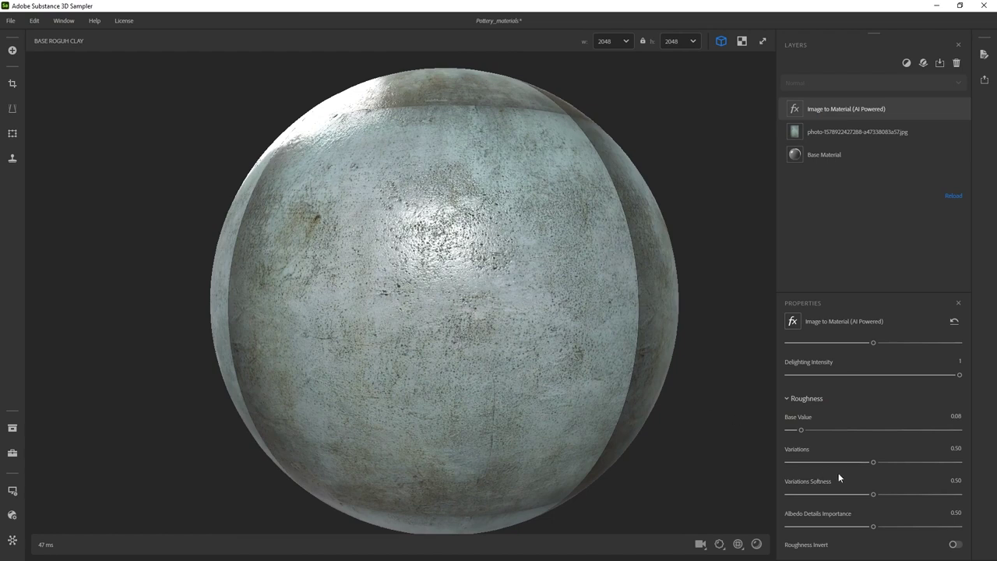
# Set the roughness Variations to 0.20 and the Base Value to 0.31, checking the highlights under rotated lighting
pyautogui.moveTo(873, 462); pyautogui.dragTo(822, 462)
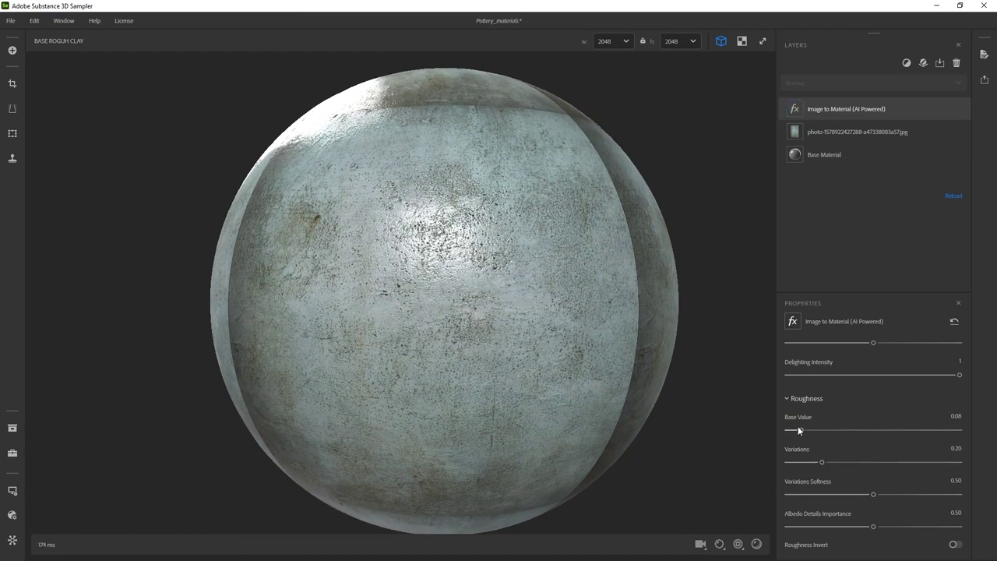
pyautogui.moveTo(798, 429); pyautogui.dragTo(795, 429)
pyautogui.click(953, 416)
pyautogui.moveTo(796, 429); pyautogui.dragTo(793, 429)
pyautogui.keyDown('shift'); pyautogui.moveTo(496, 329); pyautogui.dragTo(520, 323, button='right'); pyautogui.keyUp('shift')
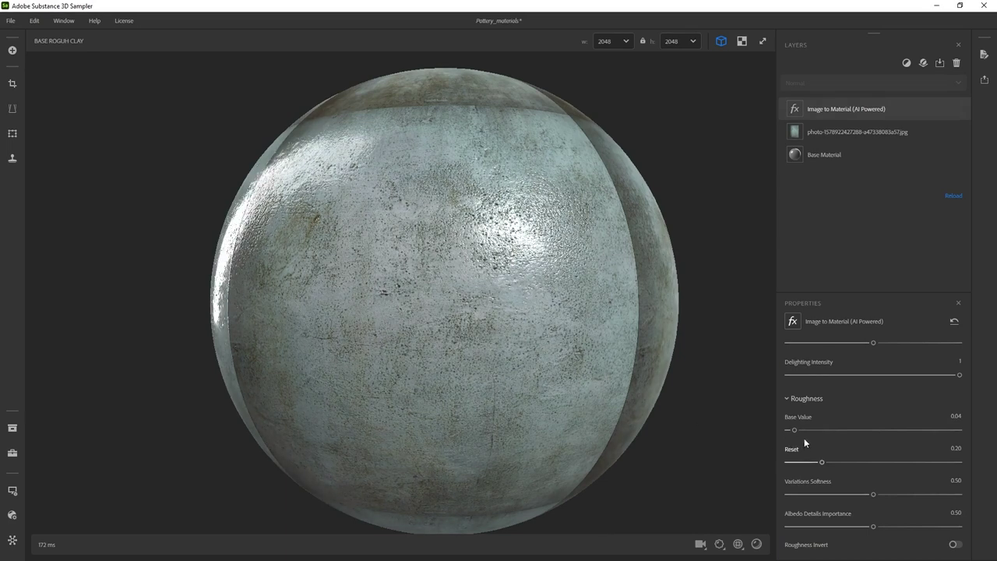
pyautogui.moveTo(795, 429); pyautogui.dragTo(840, 430)
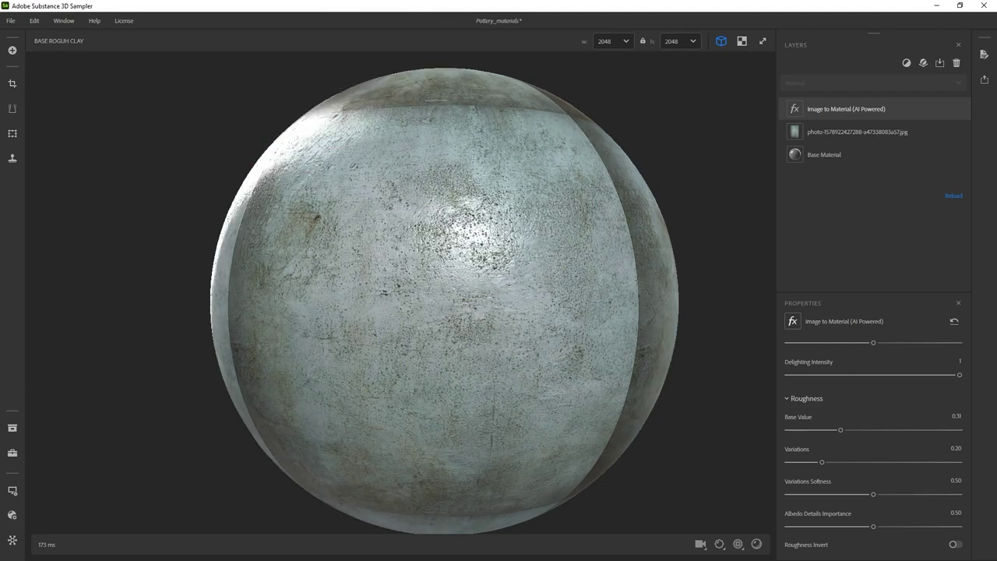
# Switch to the reference board and examine the photos of the carved blue bowls and the dark glazed tumbler
pyautogui.hotkey('alt', 'Tab')
pyautogui.moveTo(227, 267); pyautogui.dragTo(481, 310)
pyautogui.scroll(5, 449, 303)
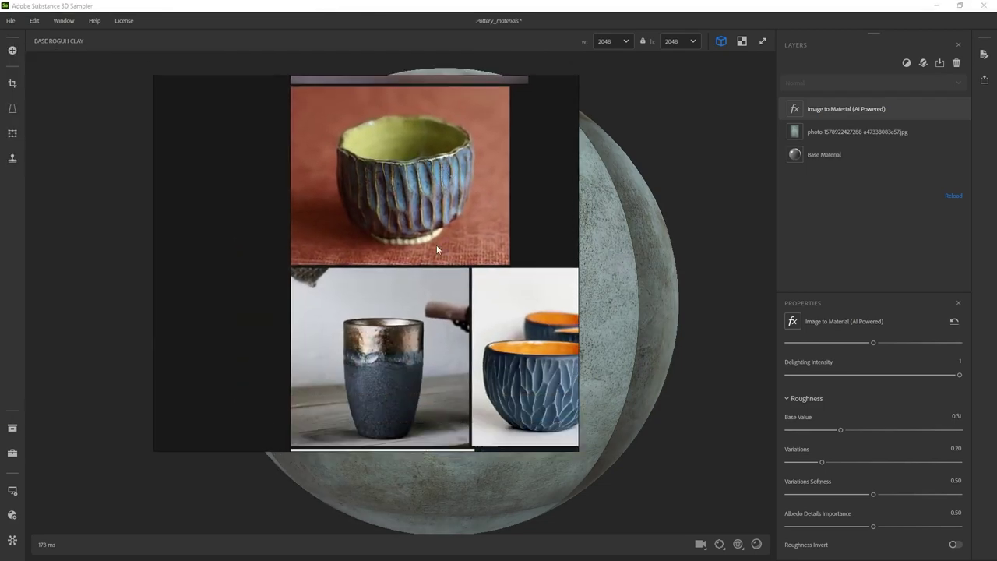
pyautogui.scroll(2, 372, 259)
pyautogui.scroll(-2, 423, 298)
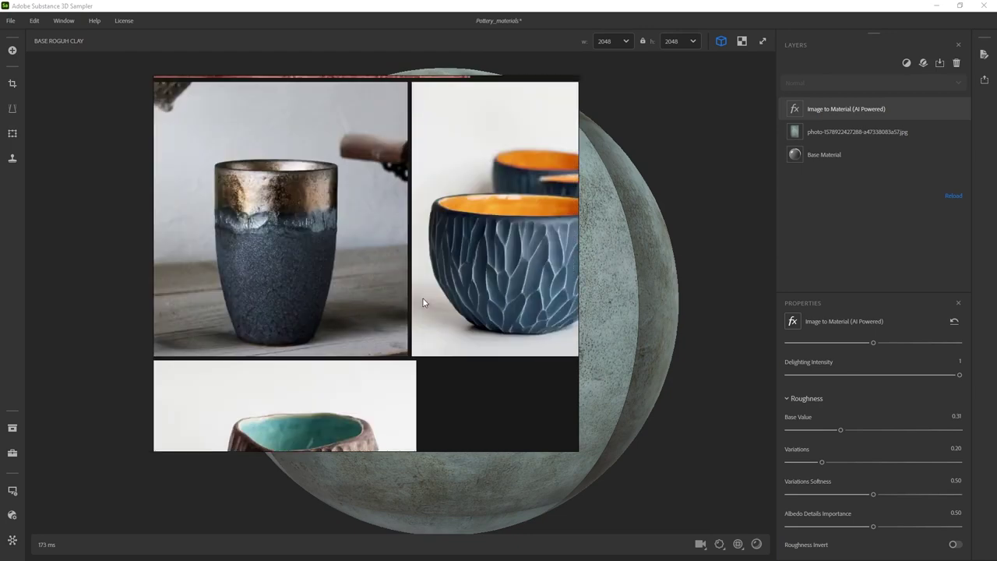
pyautogui.scroll(2, 446, 265)
pyautogui.moveTo(446, 265); pyautogui.dragTo(0, 233)
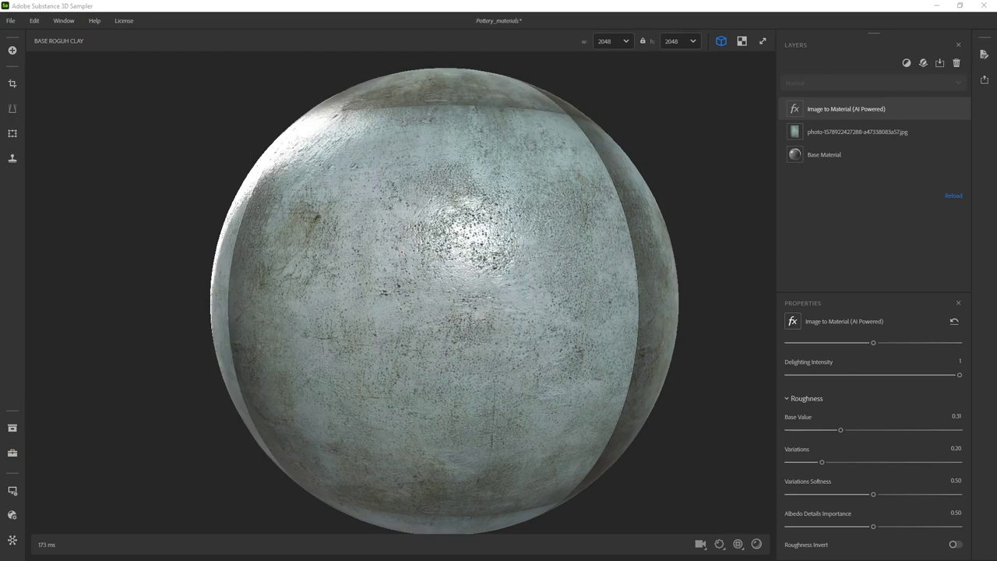
# Raise the roughness Base Value to 0.51 and show the Roughness map in the 2D view beside the sphere
pyautogui.moveTo(842, 432); pyautogui.dragTo(874, 433)
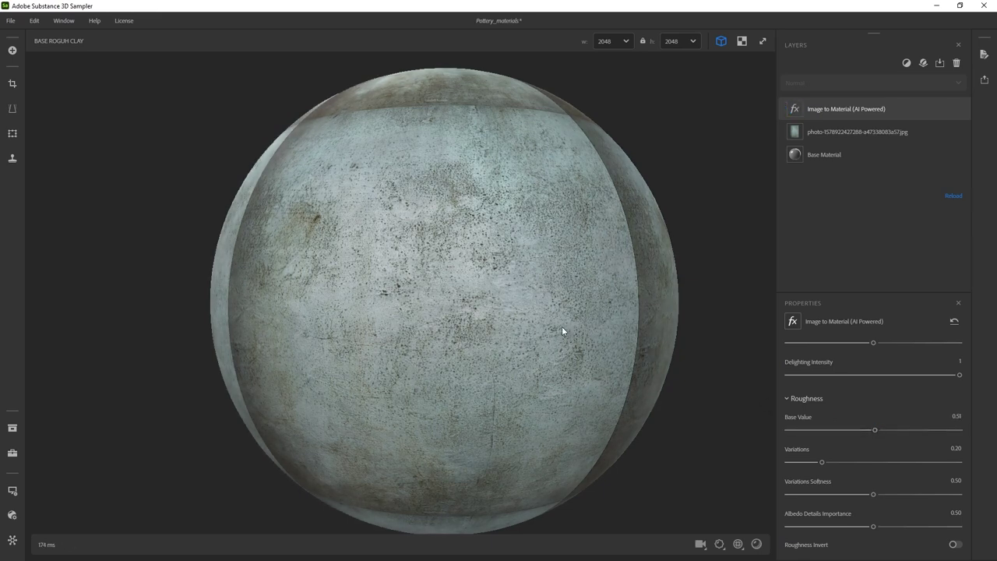
pyautogui.click(741, 42)
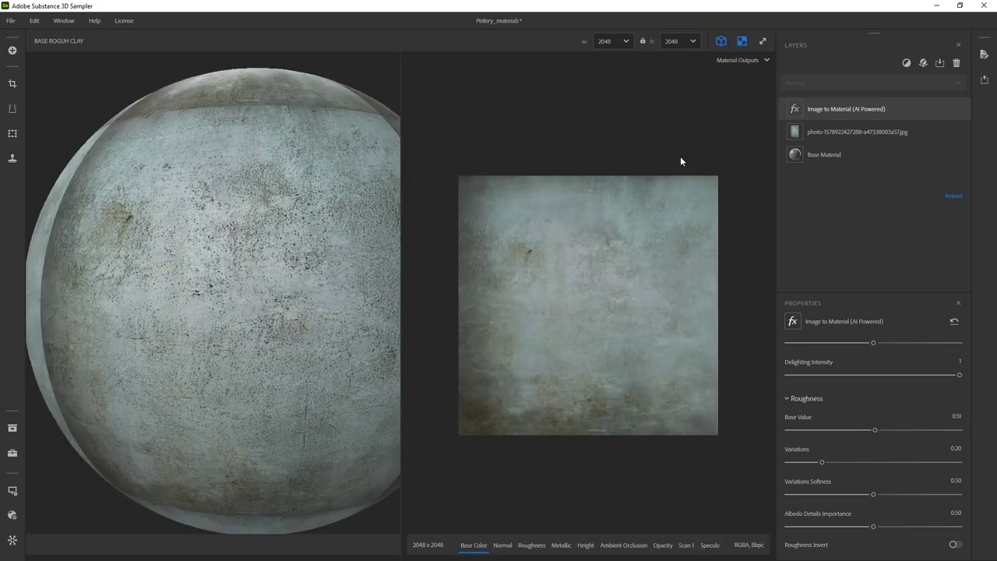
pyautogui.click(534, 544)
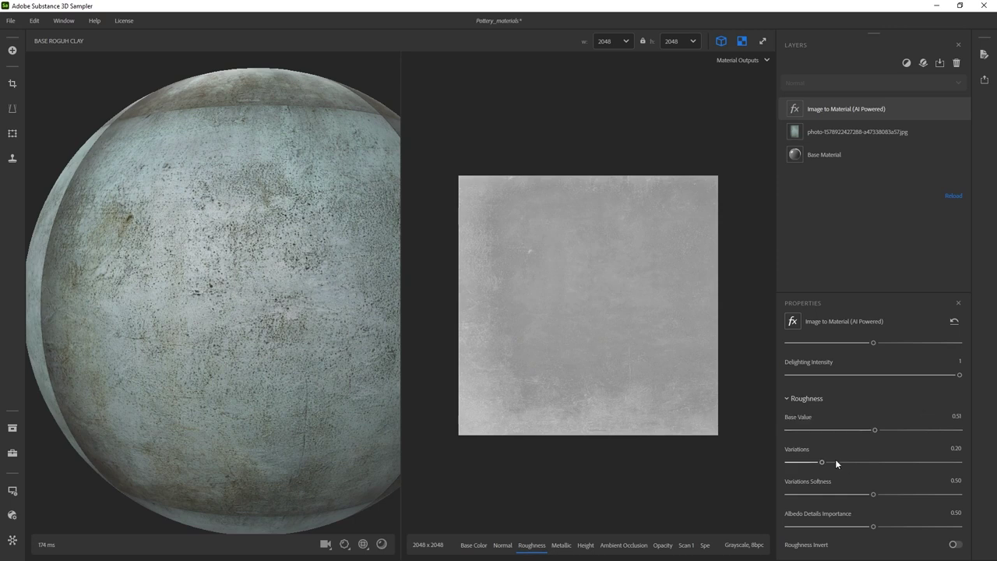
# Increase the roughness Variations to 0.69 and the Variations Softness to 0.70
pyautogui.moveTo(822, 462); pyautogui.dragTo(942, 464)
pyautogui.click(906, 463)
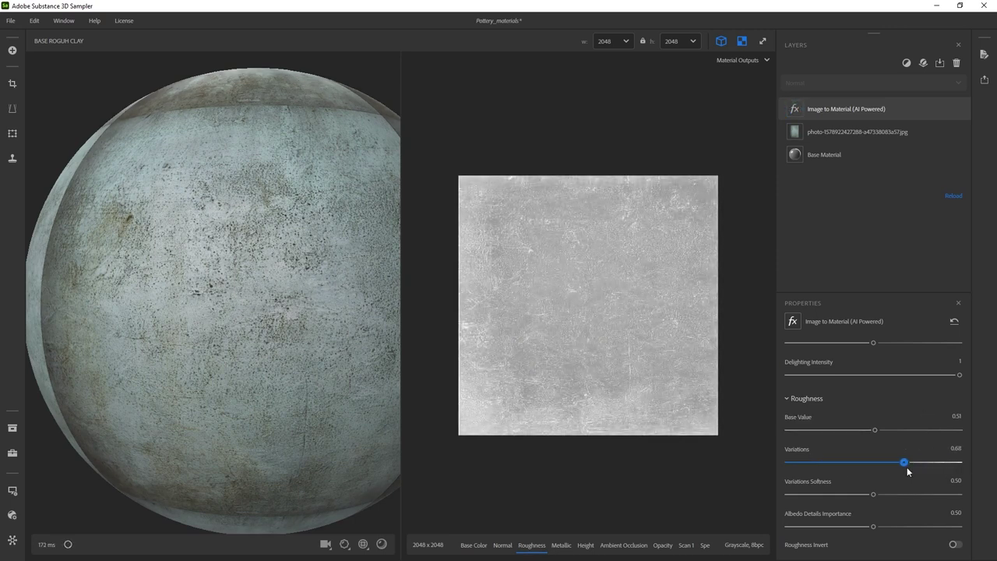
pyautogui.moveTo(874, 497); pyautogui.dragTo(907, 494)
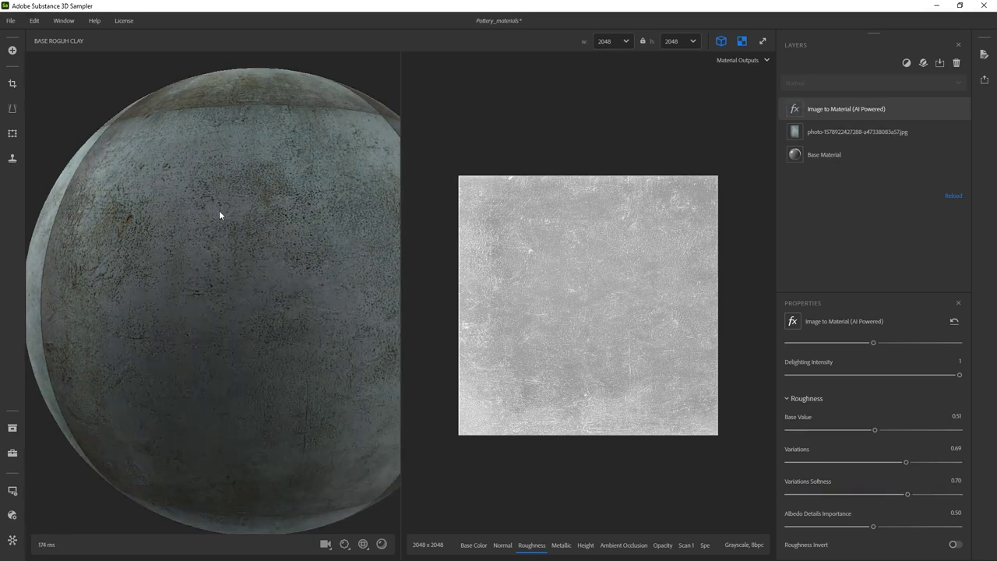
# Set the roughness Base Value to 0.45 and rotate the environment lighting to check the sphere's reflections
pyautogui.moveTo(874, 430); pyautogui.dragTo(863, 429)
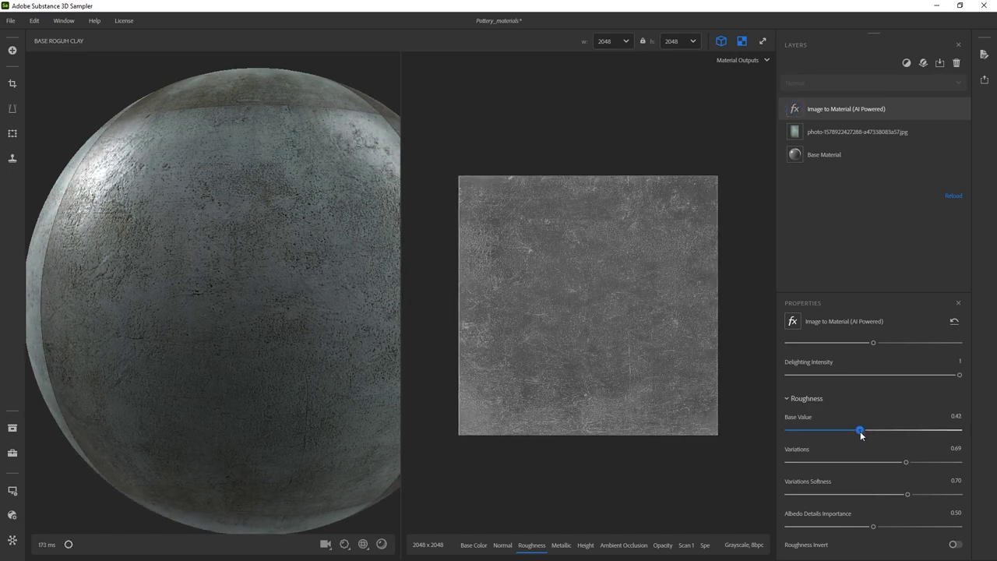
pyautogui.keyDown('shift'); pyautogui.moveTo(236, 252); pyautogui.dragTo(212, 243, button='right'); pyautogui.keyUp('shift')
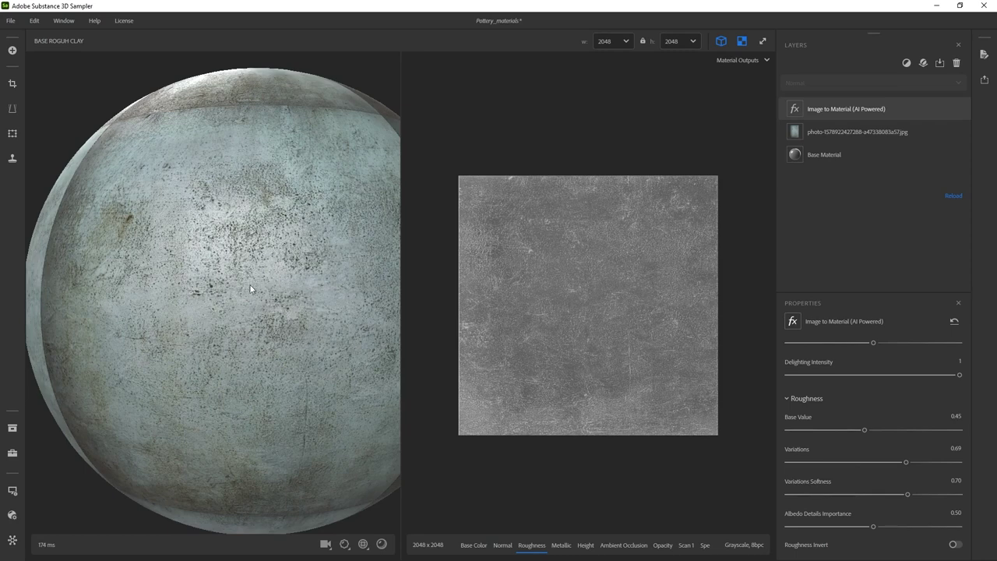
pyautogui.moveTo(267, 237)
pyautogui.keyDown('shift'); pyautogui.mouseDown(button='right')
pyautogui.moveTo(262, 212)
pyautogui.moveTo(177, 210)
pyautogui.moveTo(281, 232)
pyautogui.mouseUp(button='right'); pyautogui.keyUp('shift')
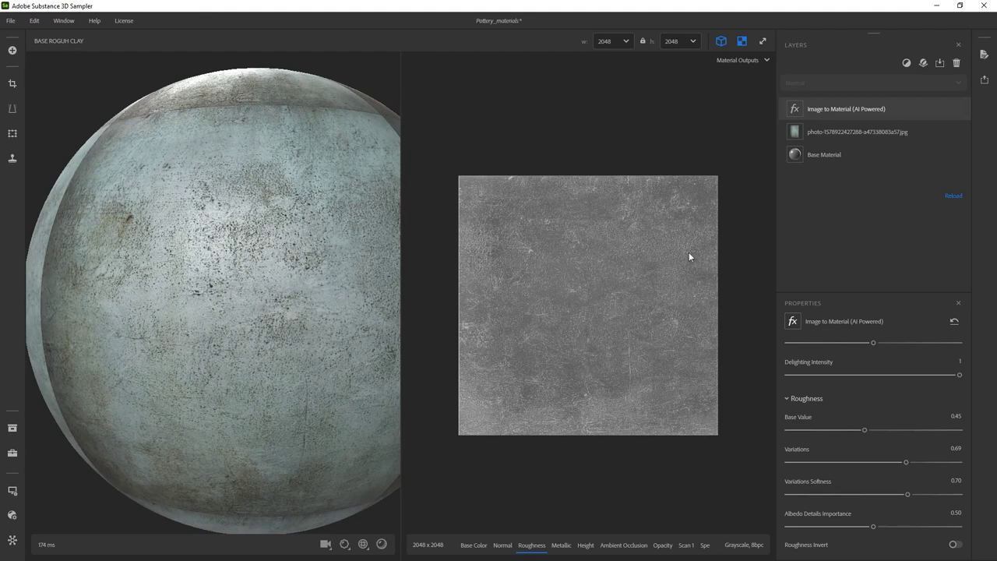
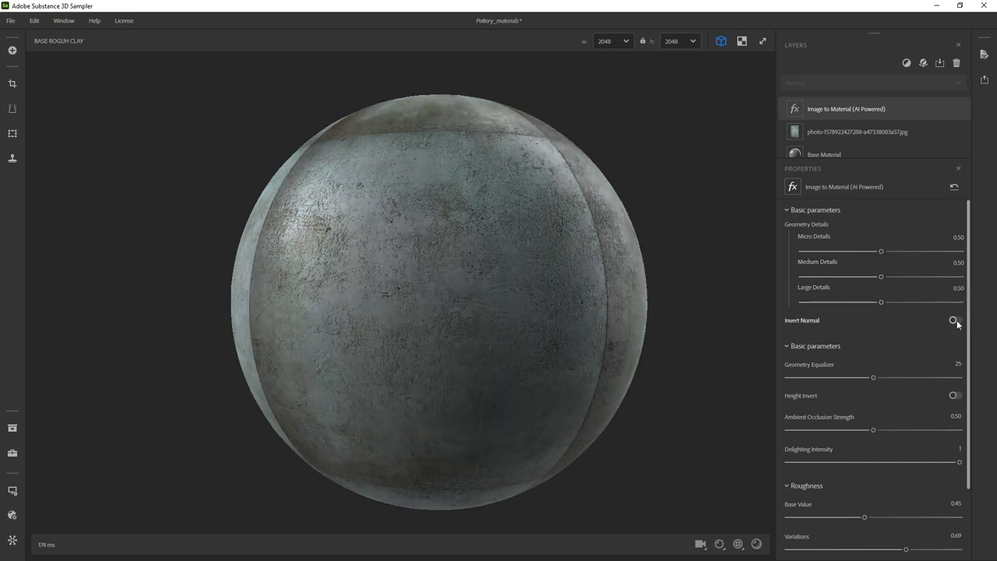
# Try the Invert Normal option on the sphere's surface relief and switch it back off
pyautogui.scroll(8, 450, 314)
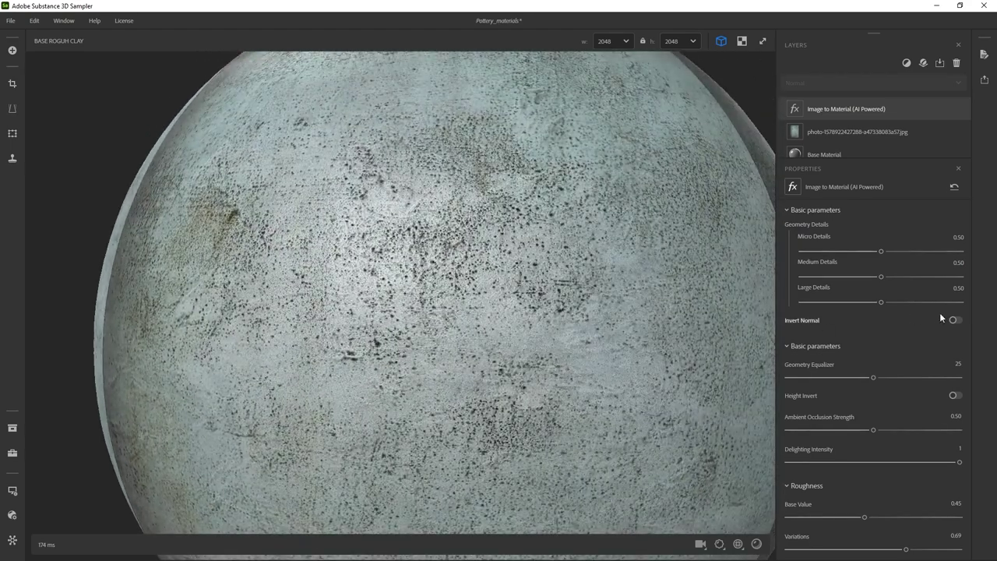
pyautogui.click(955, 320)
pyautogui.moveTo(507, 255); pyautogui.dragTo(489, 201)
pyautogui.moveTo(381, 166); pyautogui.dragTo(459, 224)
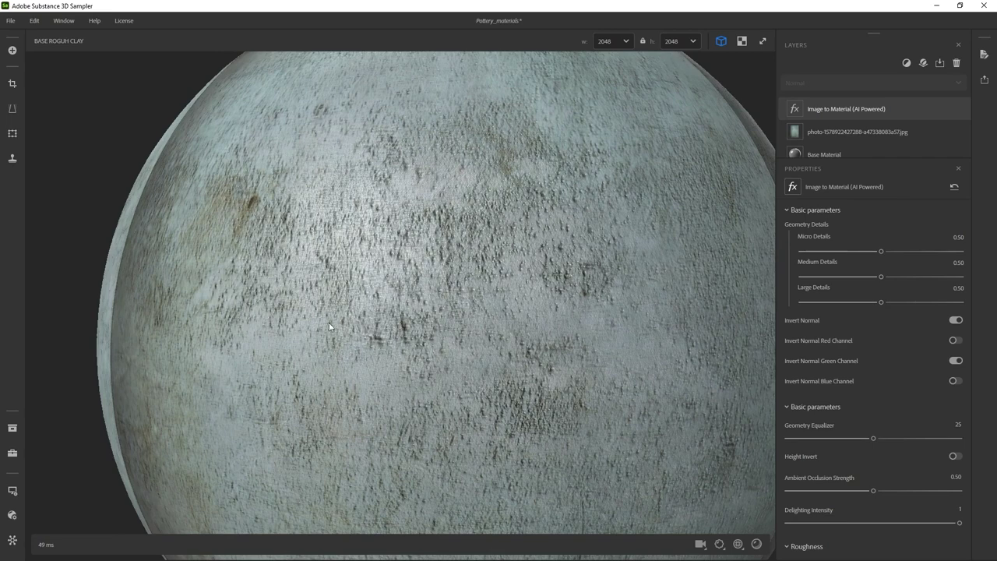
pyautogui.click(956, 319)
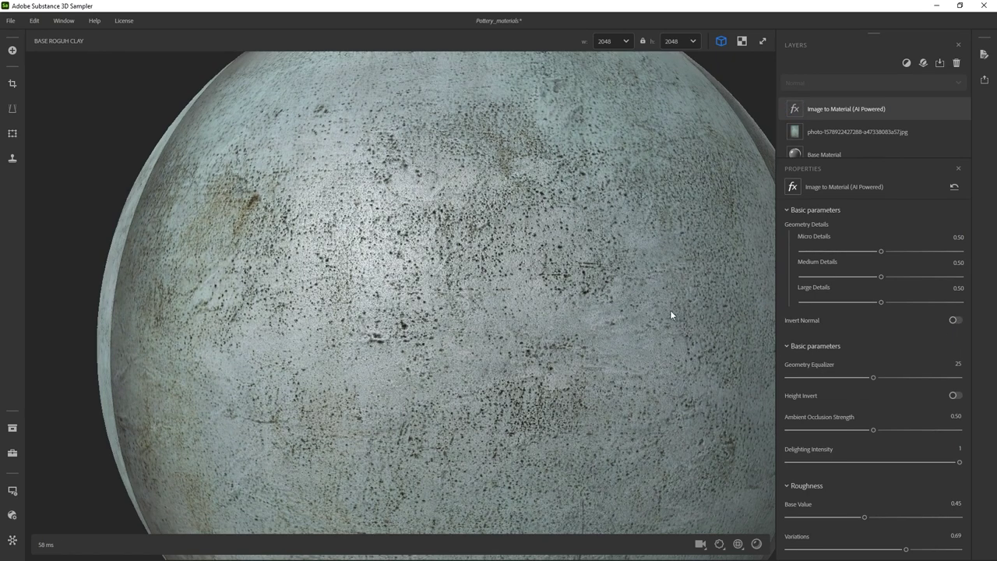
pyautogui.moveTo(587, 304); pyautogui.dragTo(515, 274)
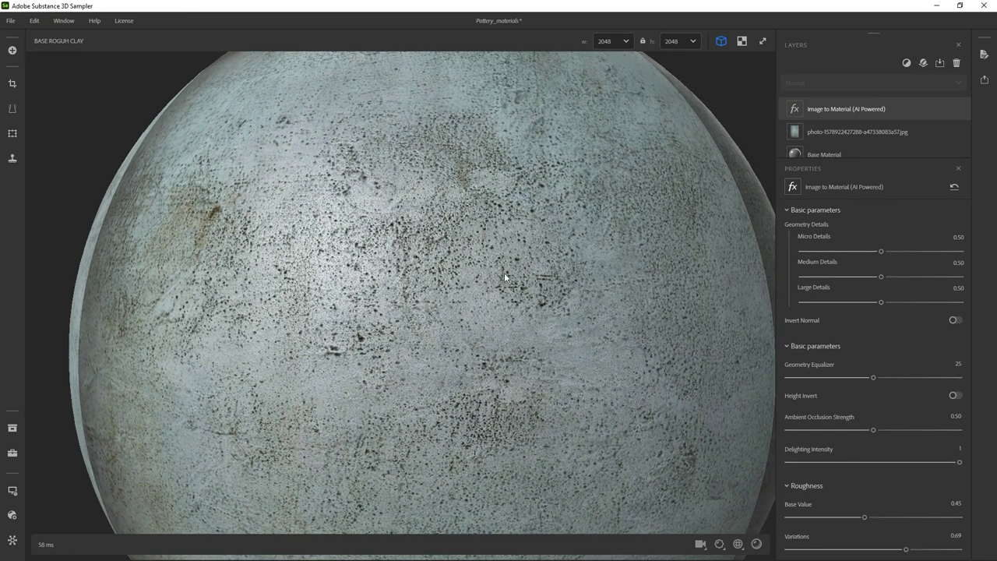
# Display the Normal map in the 2D view beside the sphere and examine its fine detail up close
pyautogui.click(741, 40)
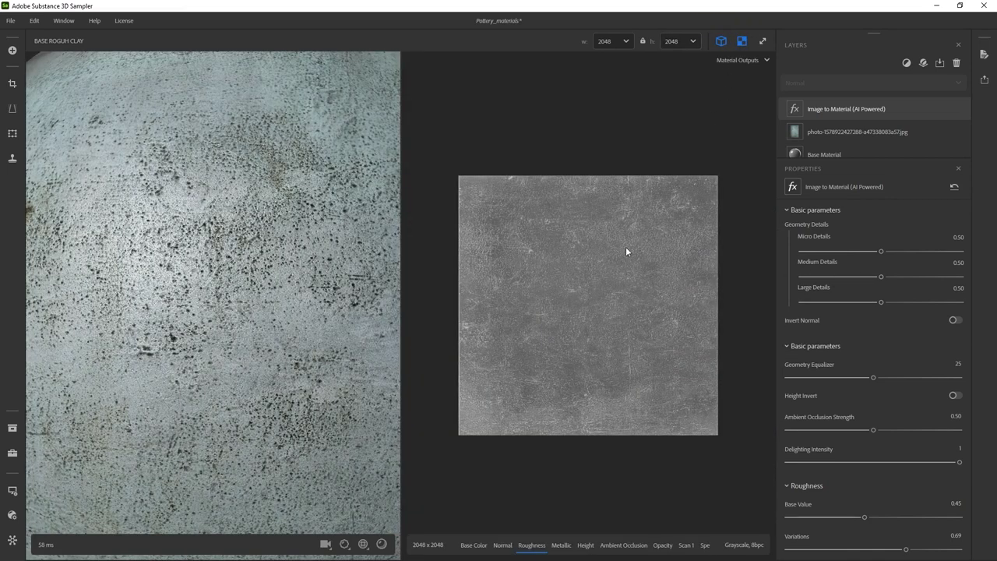
pyautogui.click(502, 544)
pyautogui.scroll(5, 588, 283)
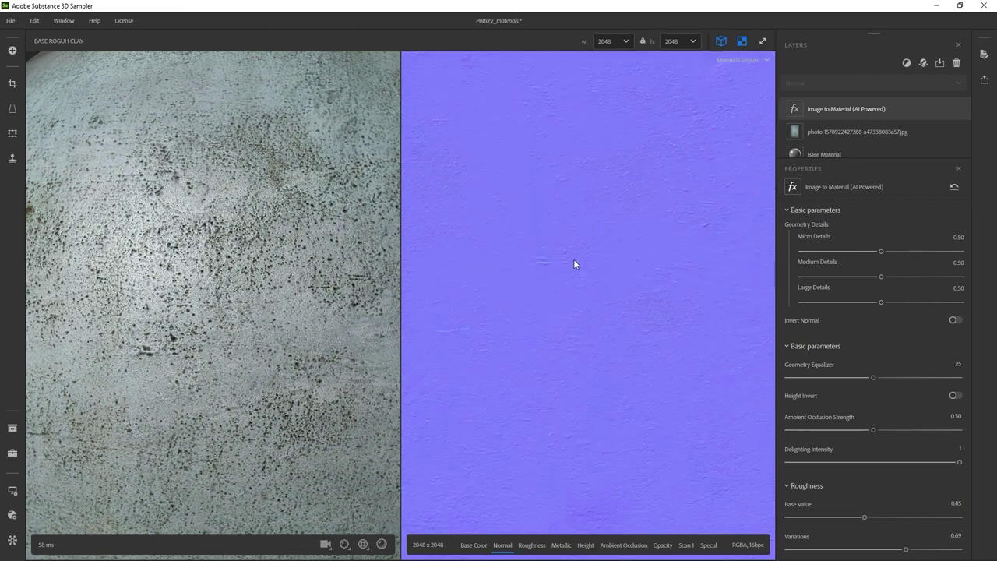
pyautogui.moveTo(590, 211); pyautogui.dragTo(581, 278, button='middle')
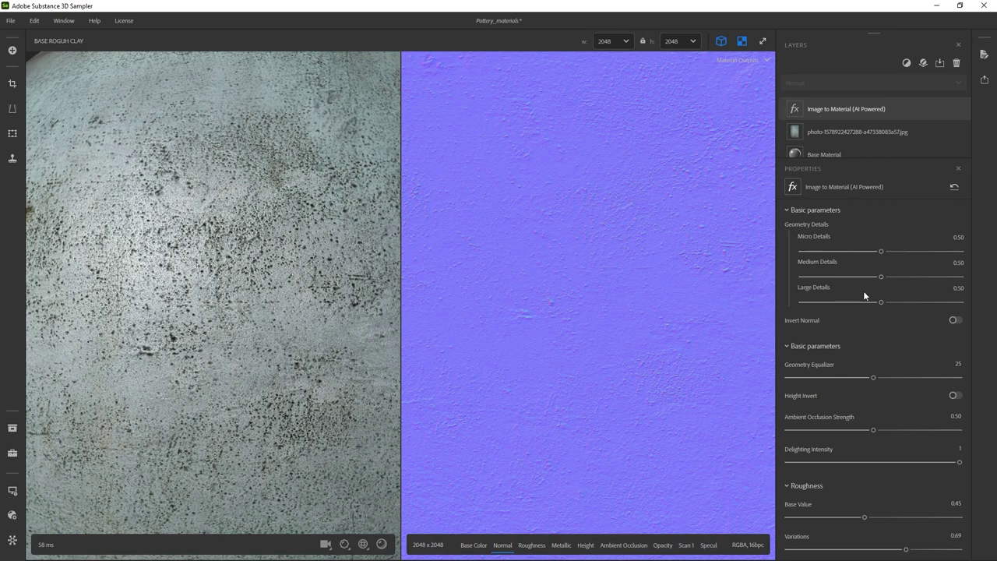
# Test the Micro Details and Medium Details each at 0, and settle on 0.27 for Micro and 0.29 for Medium
pyautogui.moveTo(881, 252); pyautogui.dragTo(791, 253)
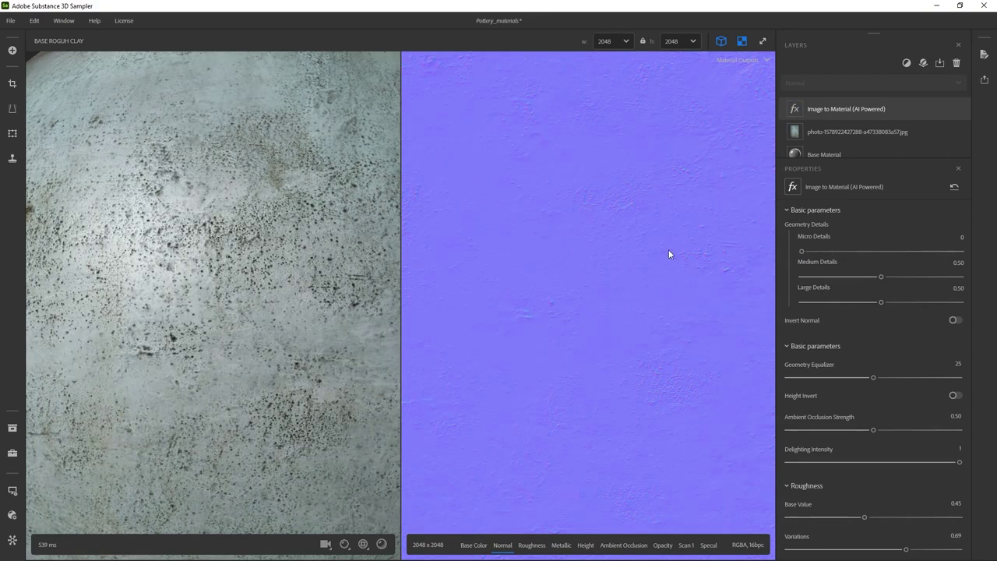
pyautogui.moveTo(283, 251)
pyautogui.keyDown('shift'); pyautogui.mouseDown(button='right')
pyautogui.moveTo(248, 243)
pyautogui.moveTo(324, 265)
pyautogui.moveTo(295, 259)
pyautogui.mouseUp(button='right'); pyautogui.keyUp('shift')
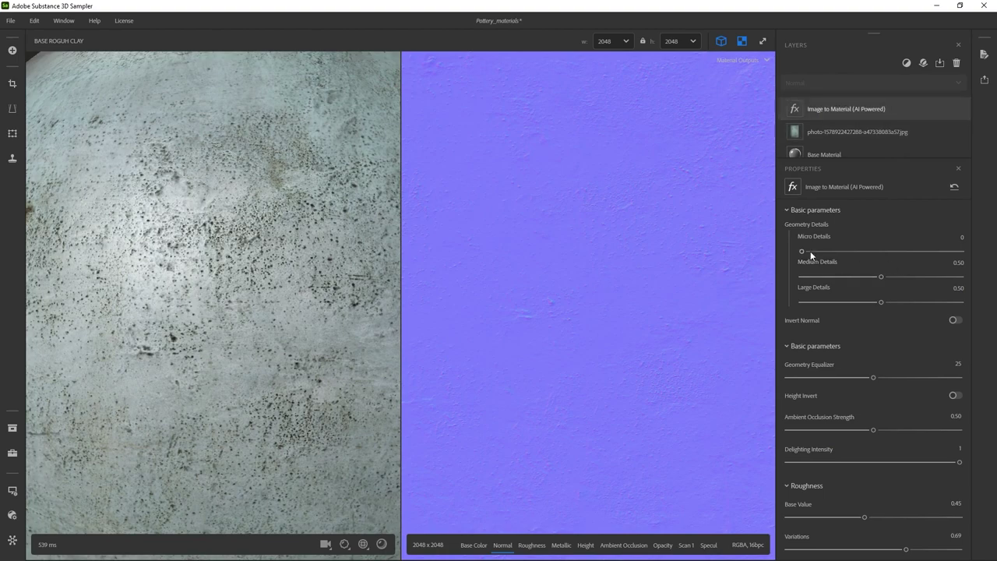
pyautogui.moveTo(802, 250); pyautogui.dragTo(843, 251)
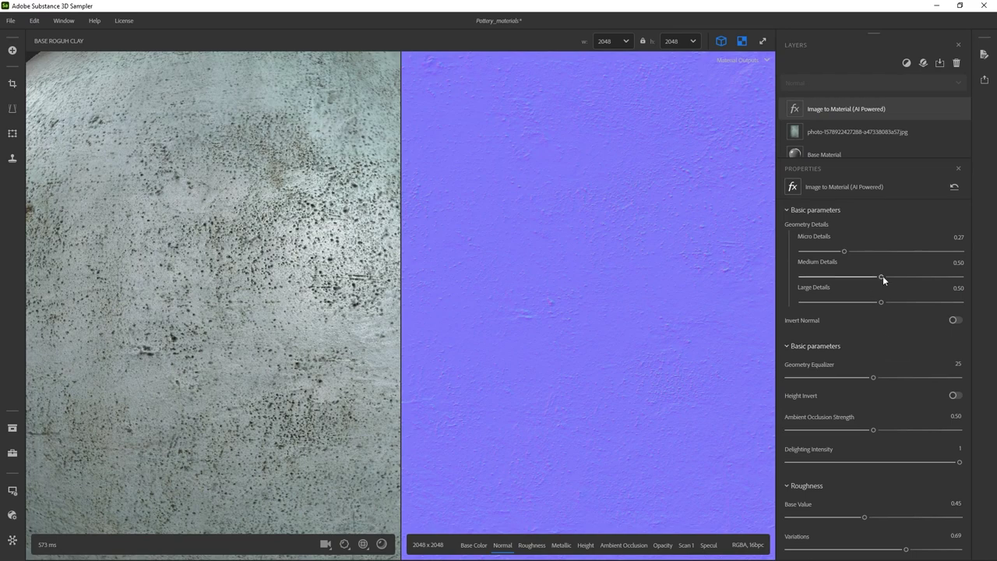
pyautogui.moveTo(882, 275); pyautogui.dragTo(796, 278)
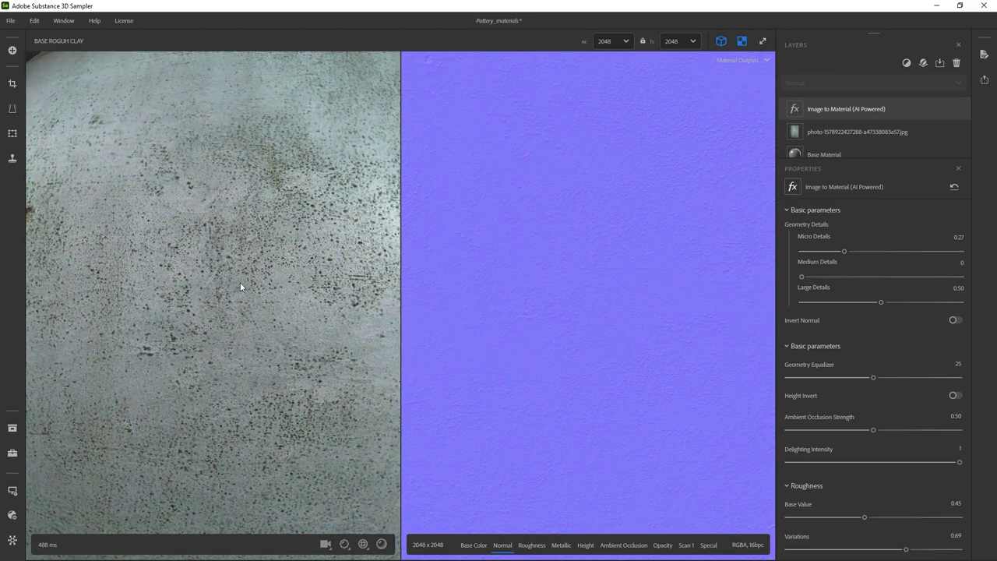
pyautogui.moveTo(841, 276); pyautogui.dragTo(847, 277)
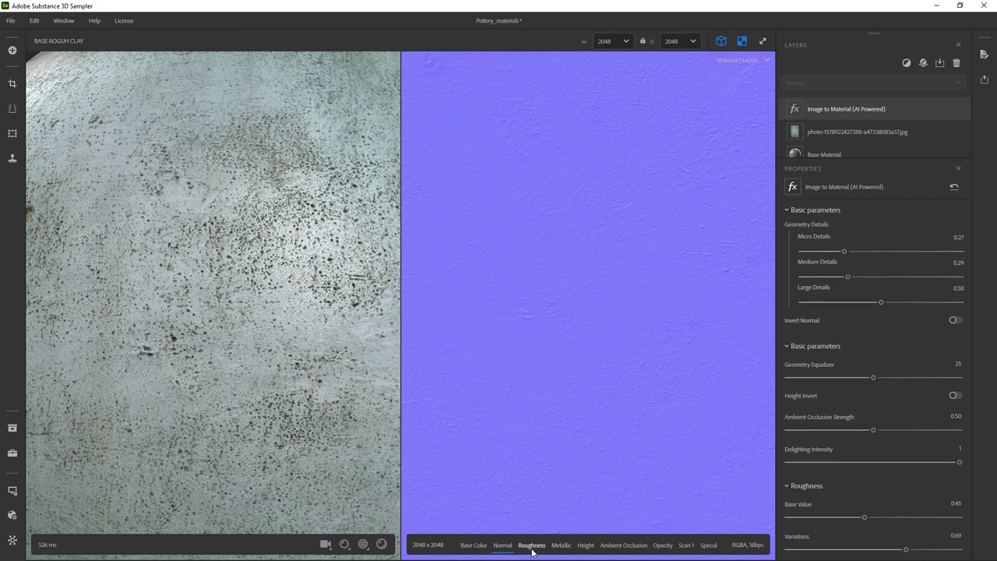
# Try the Medium Details and Large Details at 0 while comparing the Height and Normal maps
pyautogui.click(586, 545)
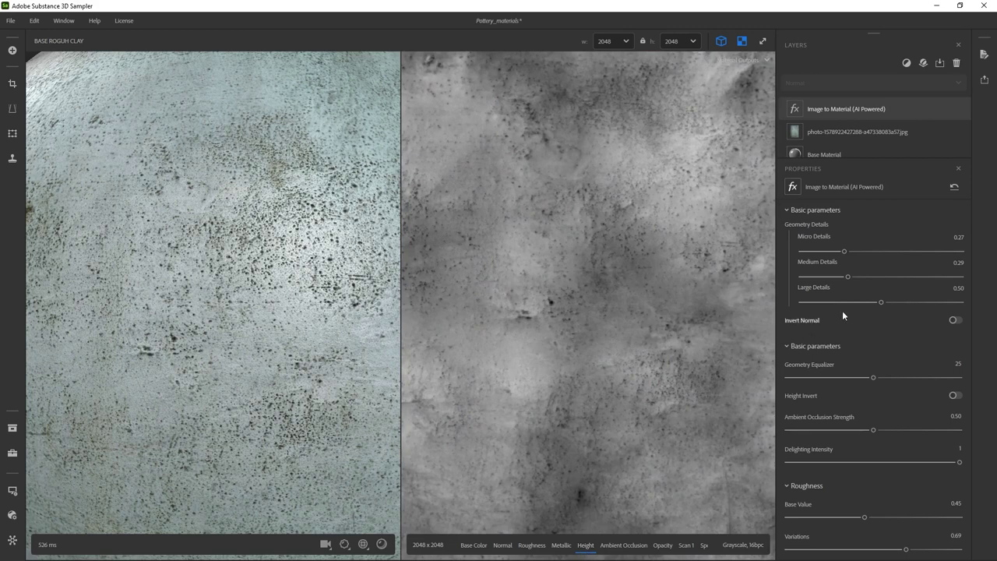
pyautogui.moveTo(848, 277); pyautogui.dragTo(783, 278)
pyautogui.moveTo(881, 301); pyautogui.dragTo(766, 300)
pyautogui.scroll(-3, 642, 371)
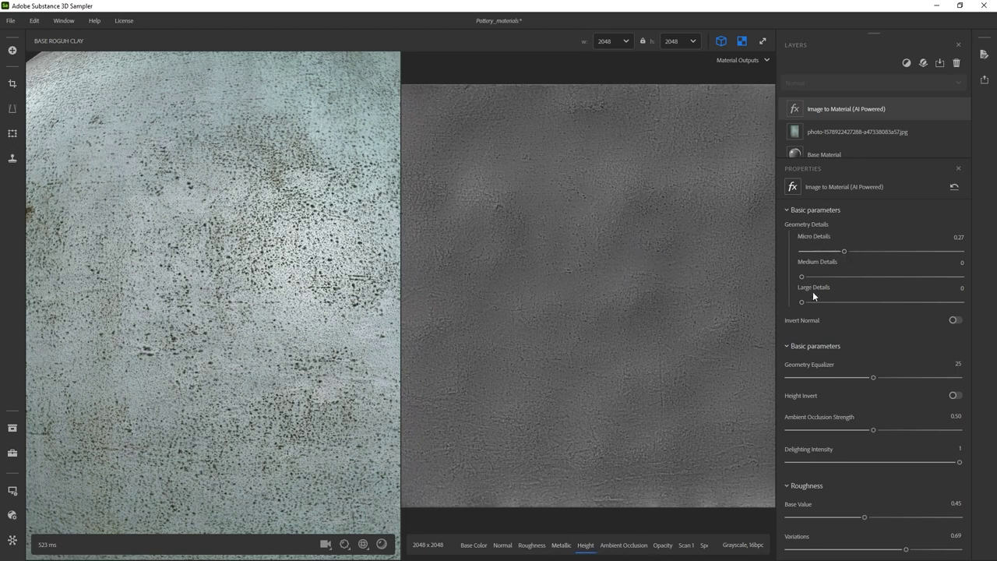
pyautogui.click(502, 545)
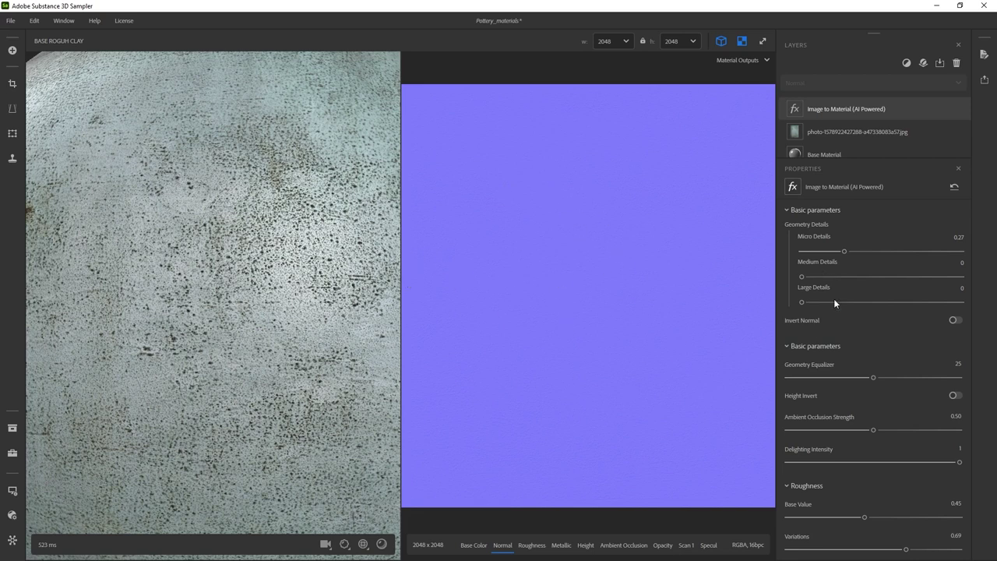
pyautogui.click(584, 545)
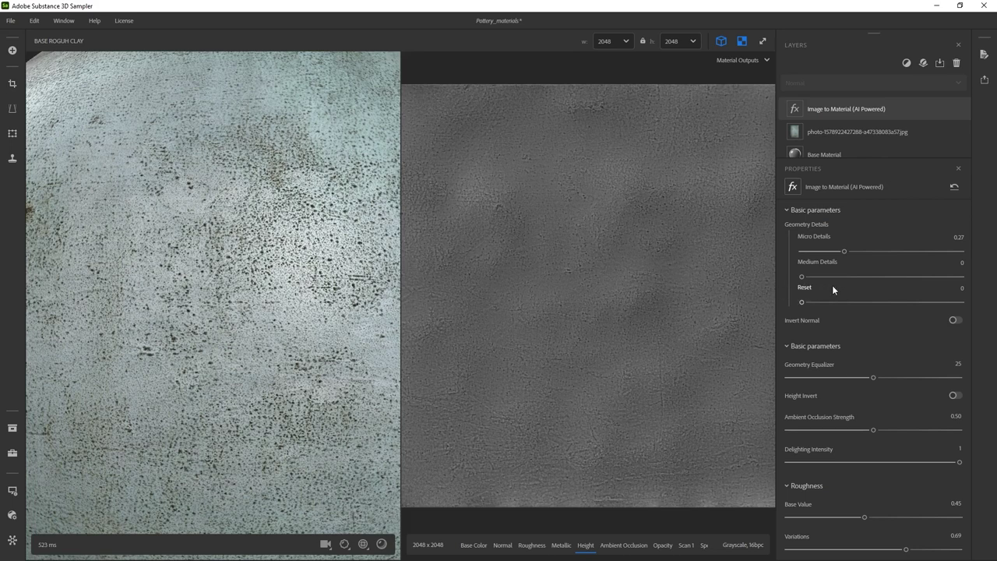
# Set the Medium Details to 0.36 and the Large Details to 0.31, and check the whole sphere with the 2D view hidden
pyautogui.moveTo(823, 279); pyautogui.dragTo(859, 277)
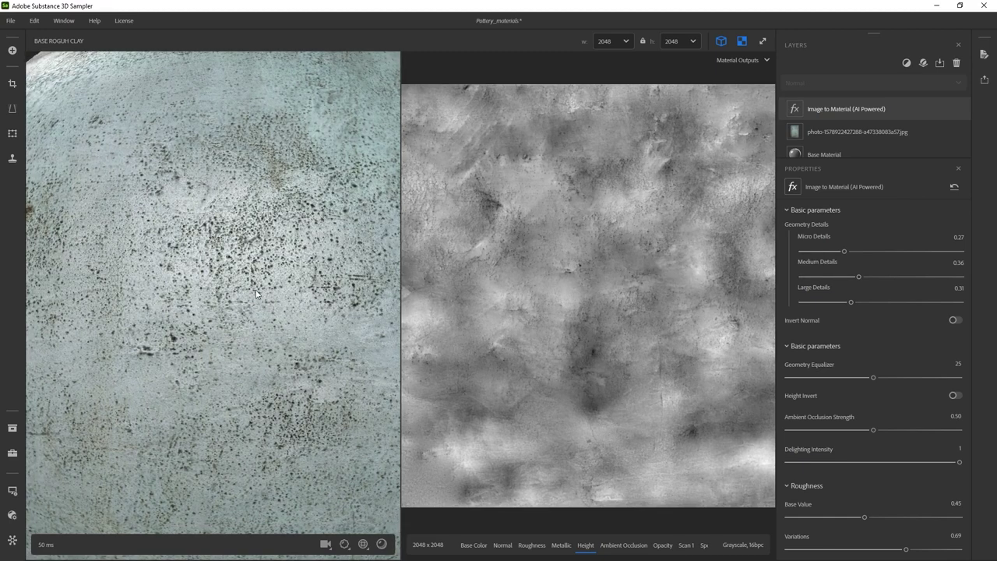
pyautogui.scroll(-5, 289, 306)
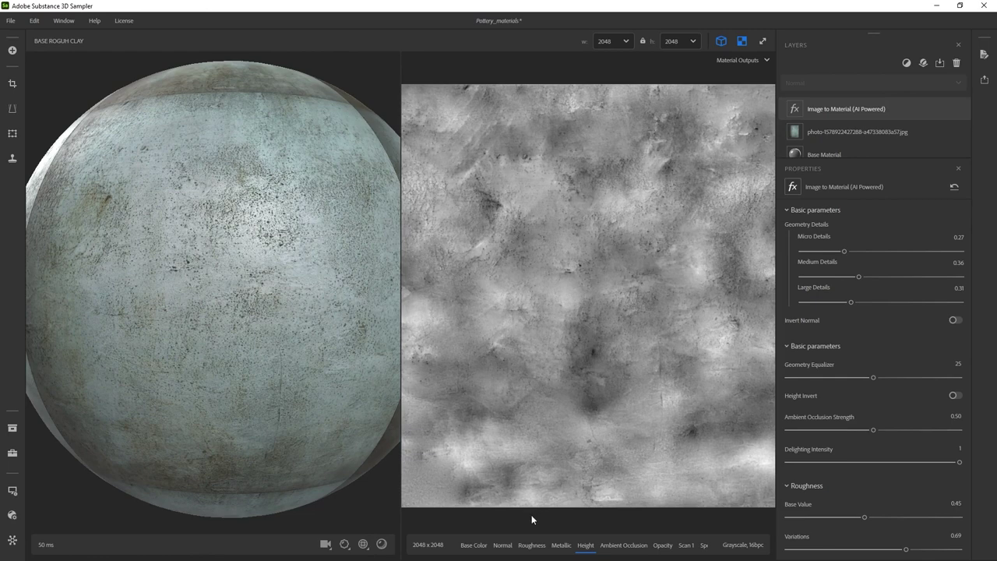
pyautogui.click(741, 41)
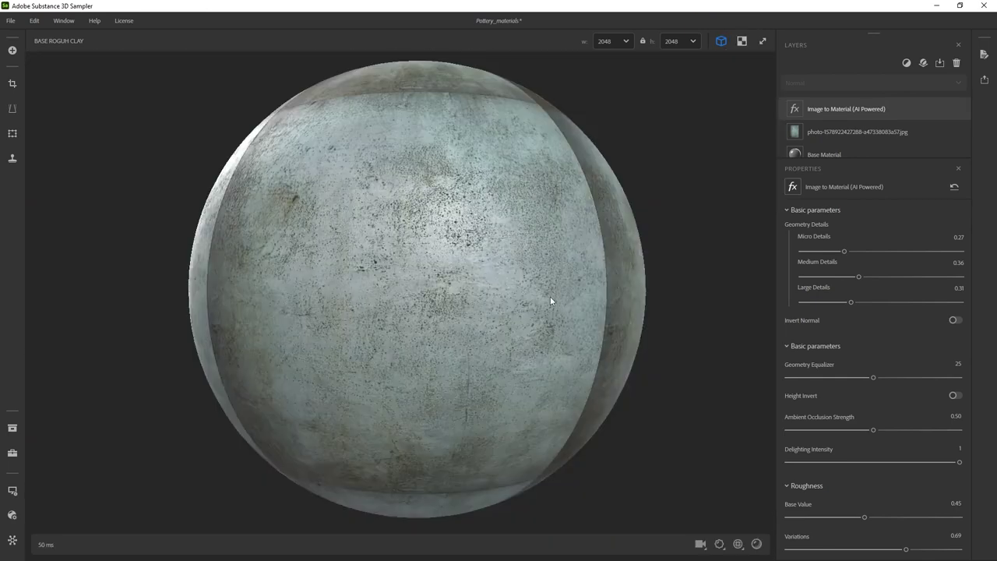
pyautogui.scroll(-2, 555, 320)
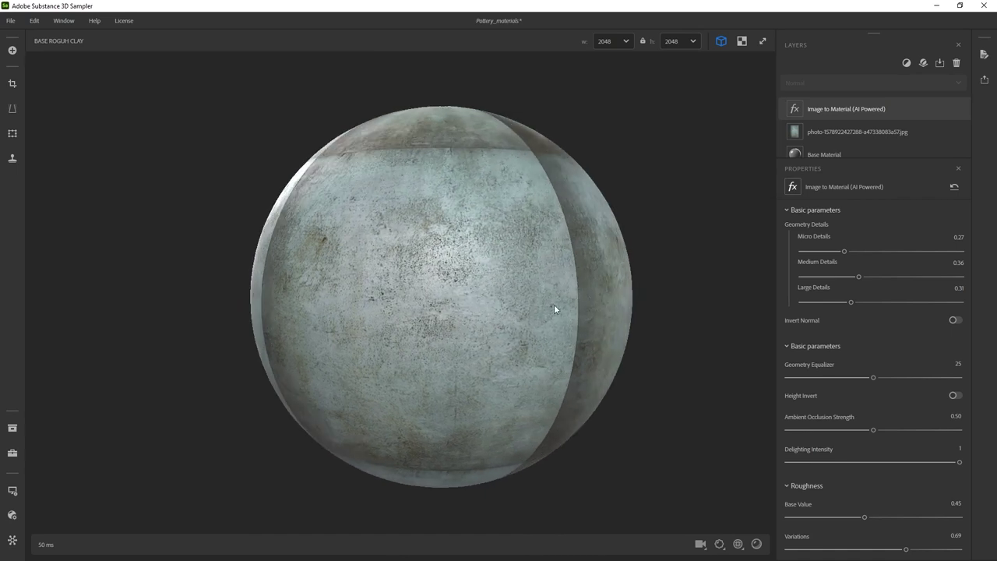
pyautogui.moveTo(553, 309); pyautogui.dragTo(684, 369)
pyautogui.moveTo(626, 295); pyautogui.dragTo(578, 291)
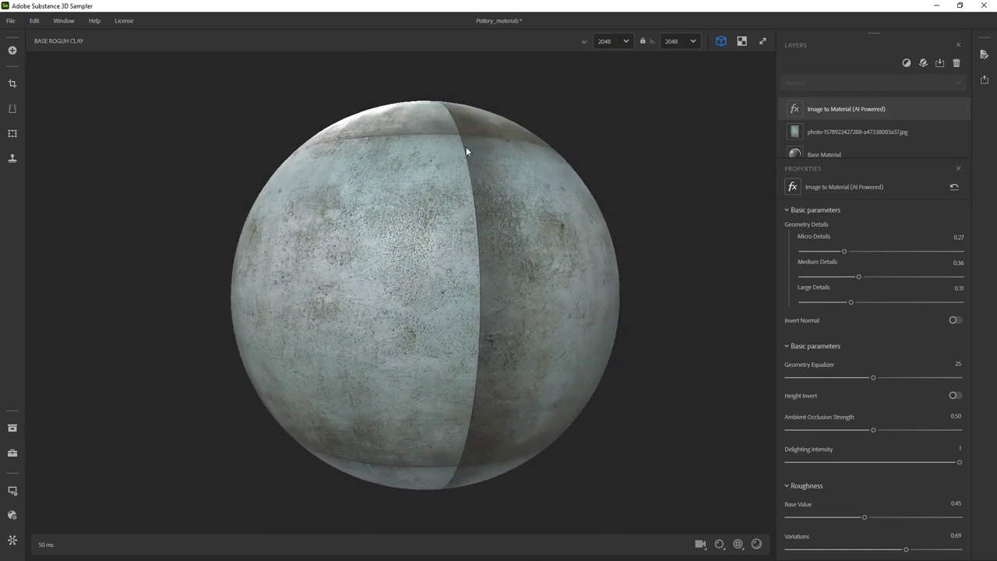
pyautogui.moveTo(426, 191); pyautogui.dragTo(486, 265)
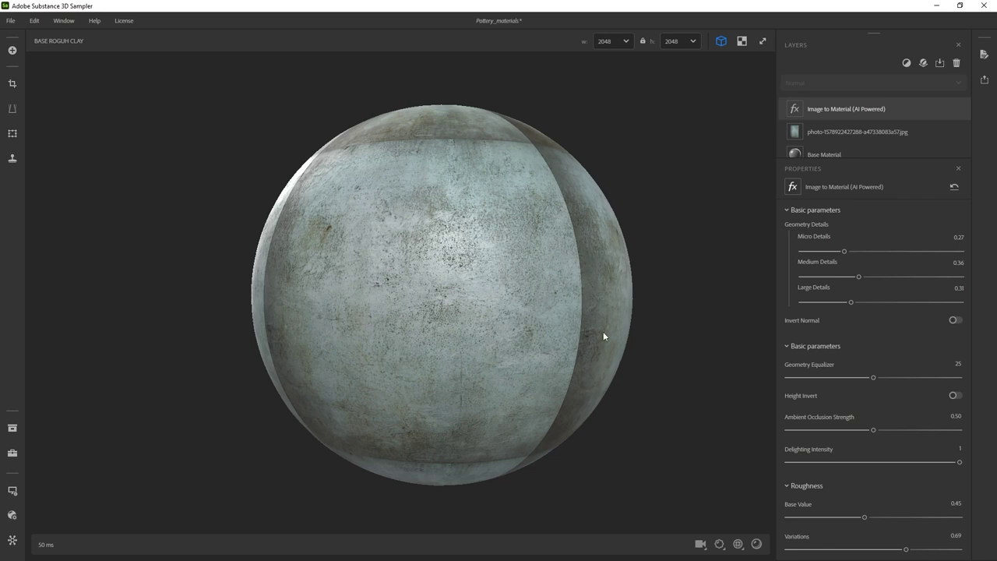
# Enlarge the layer stack's area and add a Tiling filter above the Image to Material layer
pyautogui.moveTo(875, 160); pyautogui.dragTo(893, 326)
pyautogui.moveTo(672, 252); pyautogui.dragTo(601, 207)
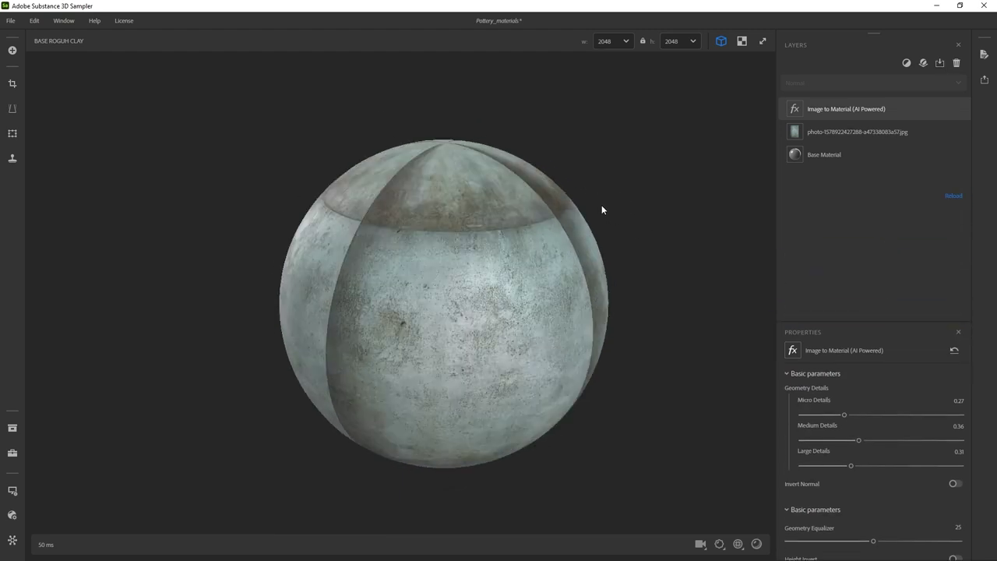
pyautogui.click(907, 64)
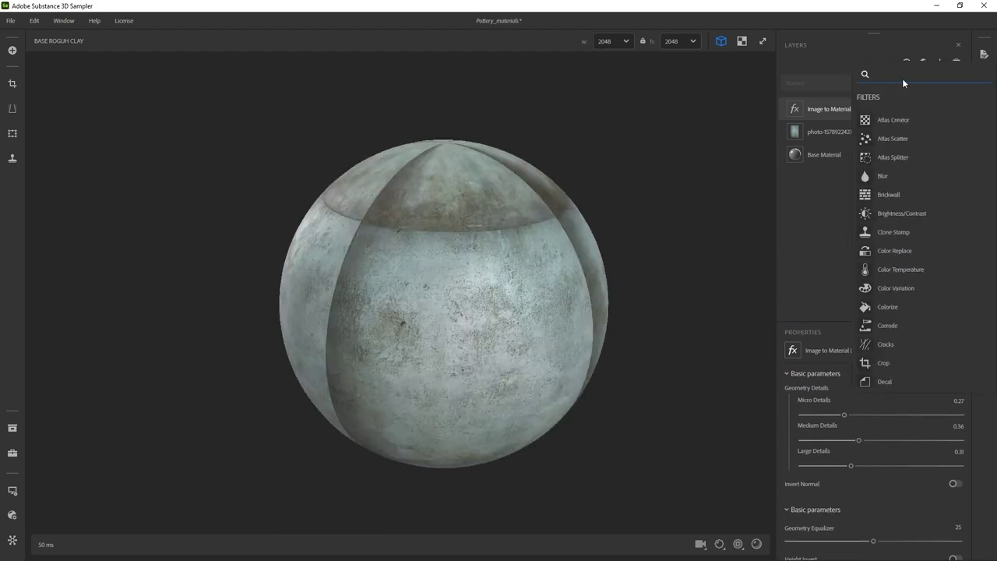
pyautogui.write('til')
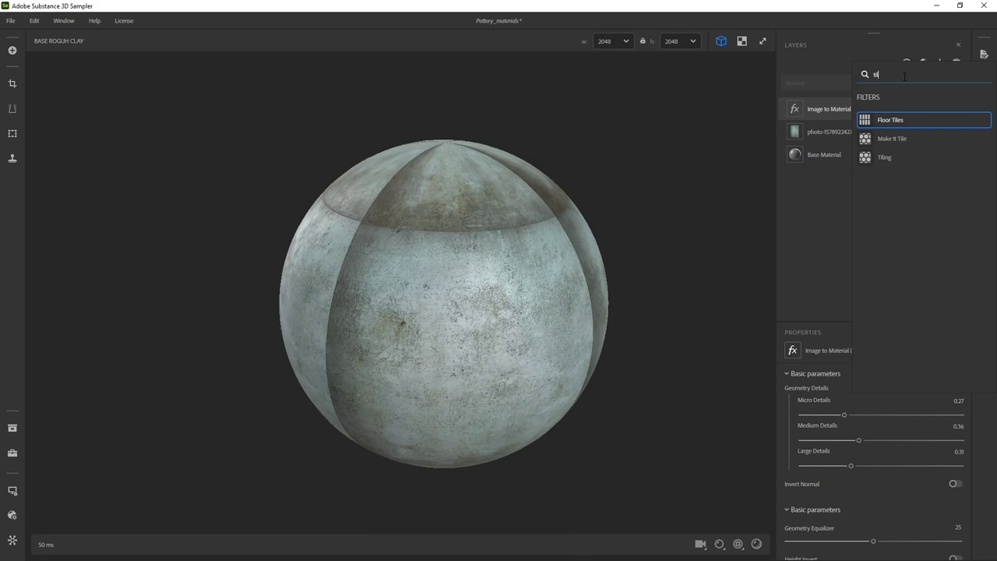
pyautogui.click(894, 159)
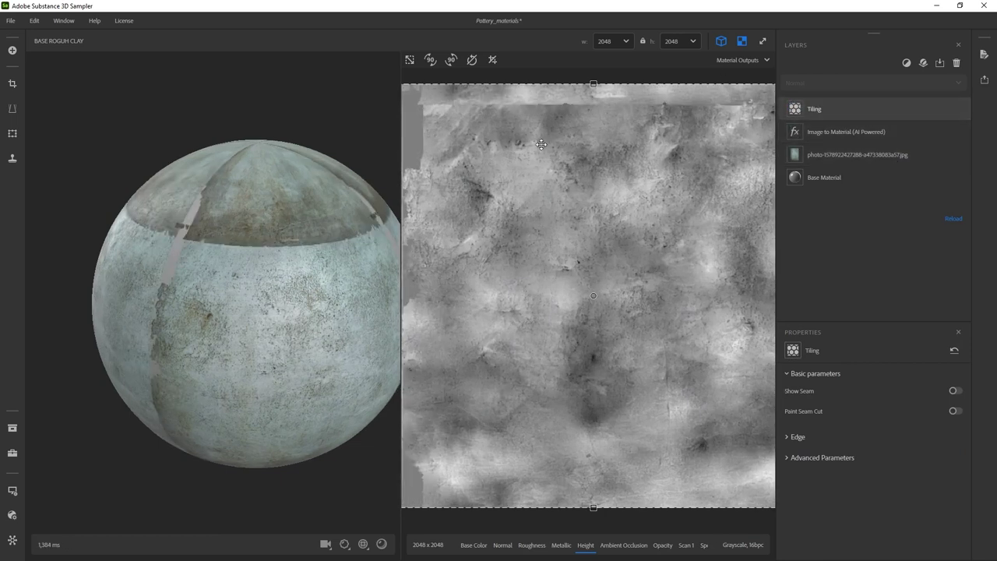
pyautogui.scroll(-1, 603, 246)
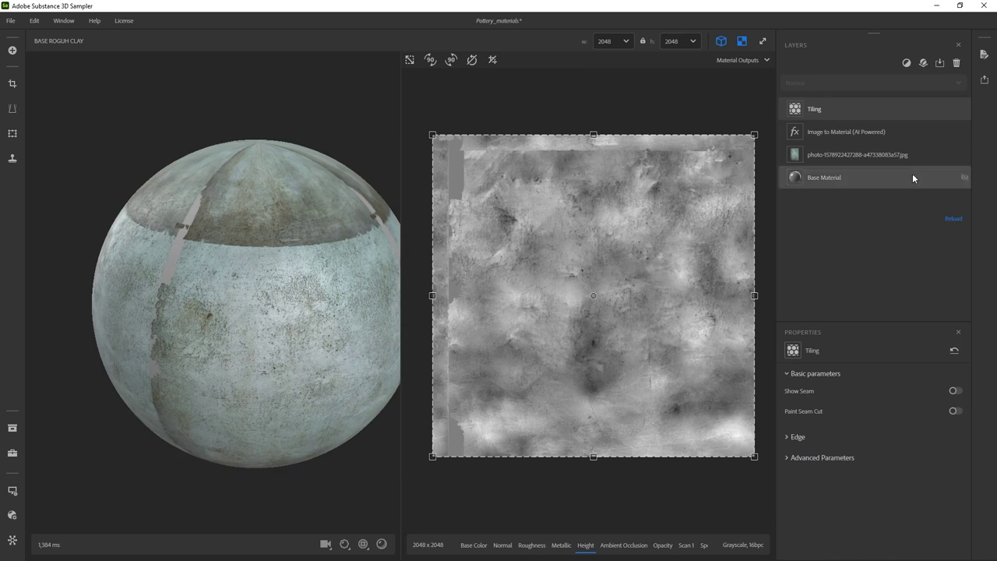
pyautogui.moveTo(326, 331); pyautogui.dragTo(218, 291)
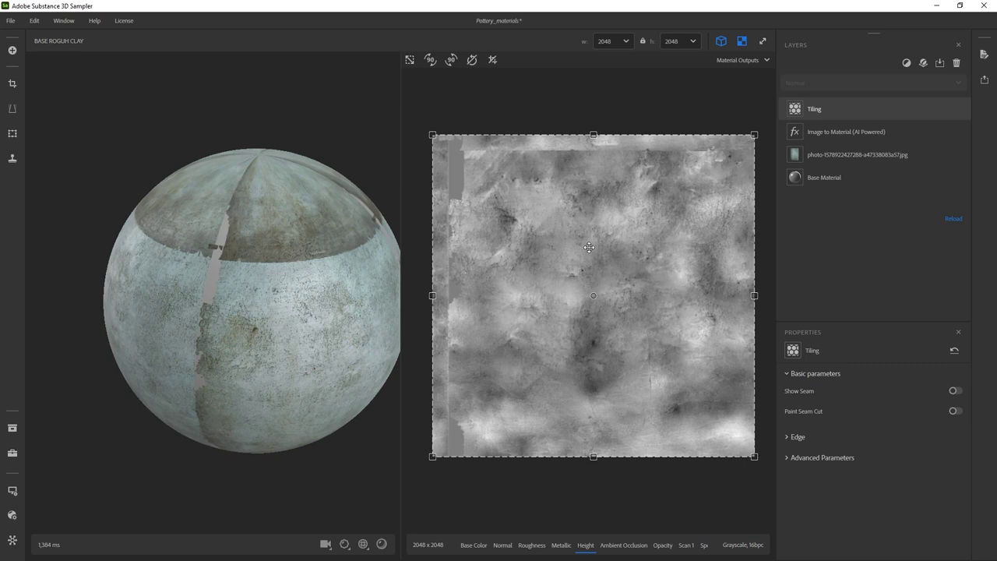
# Shrink the tiling frame slightly, reposition it within the texture, and inspect the seams on the sphere and the Base Color map
pyautogui.moveTo(433, 134); pyautogui.dragTo(442, 152)
pyautogui.moveTo(540, 206); pyautogui.dragTo(612, 251)
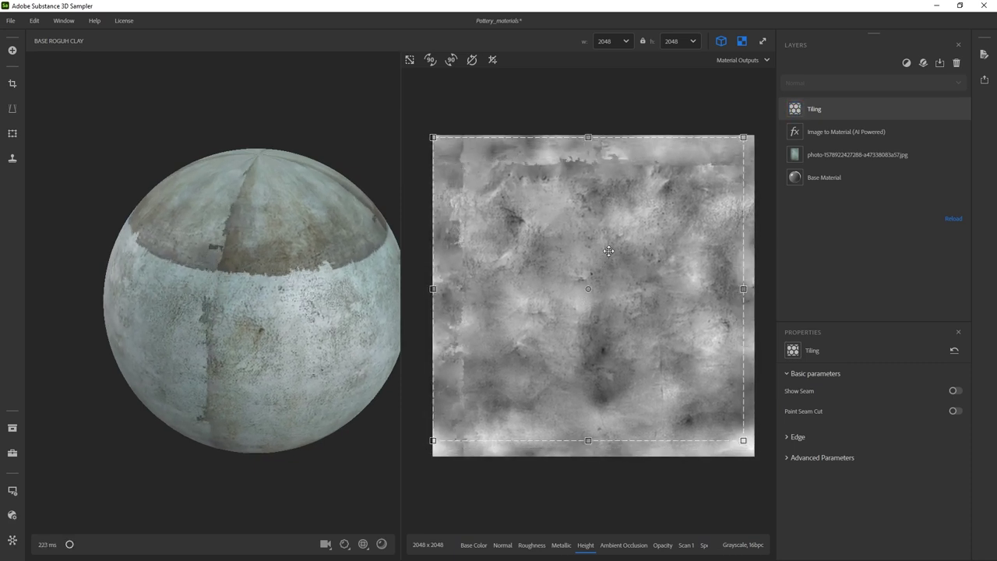
pyautogui.scroll(8, 339, 290)
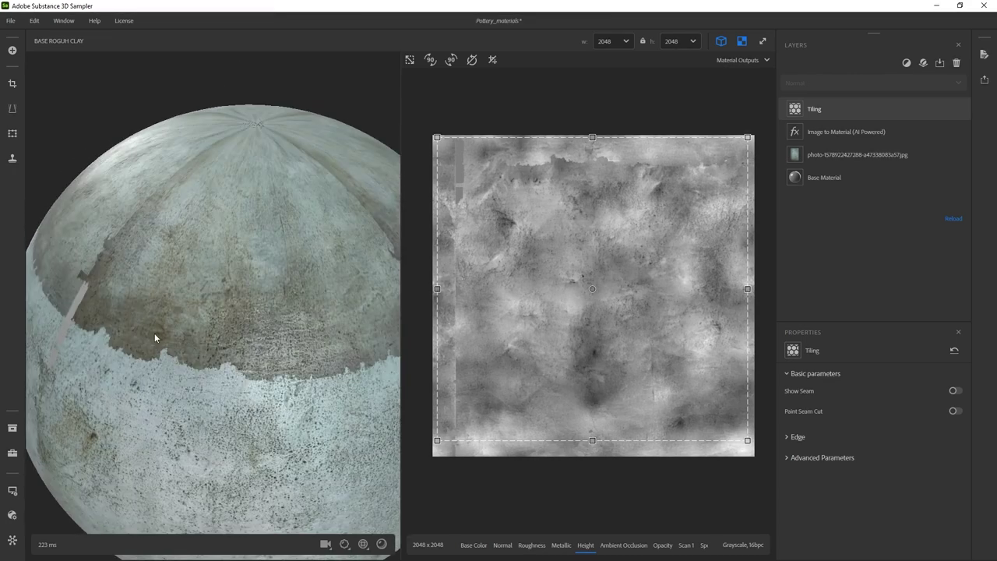
pyautogui.moveTo(303, 398); pyautogui.dragTo(324, 230)
pyautogui.scroll(-3, 228, 256)
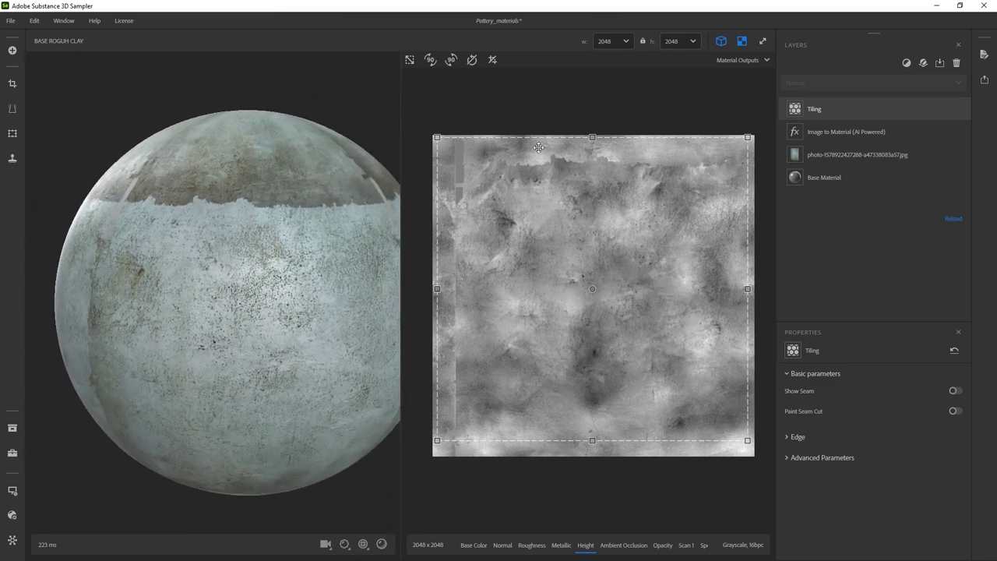
pyautogui.click(470, 547)
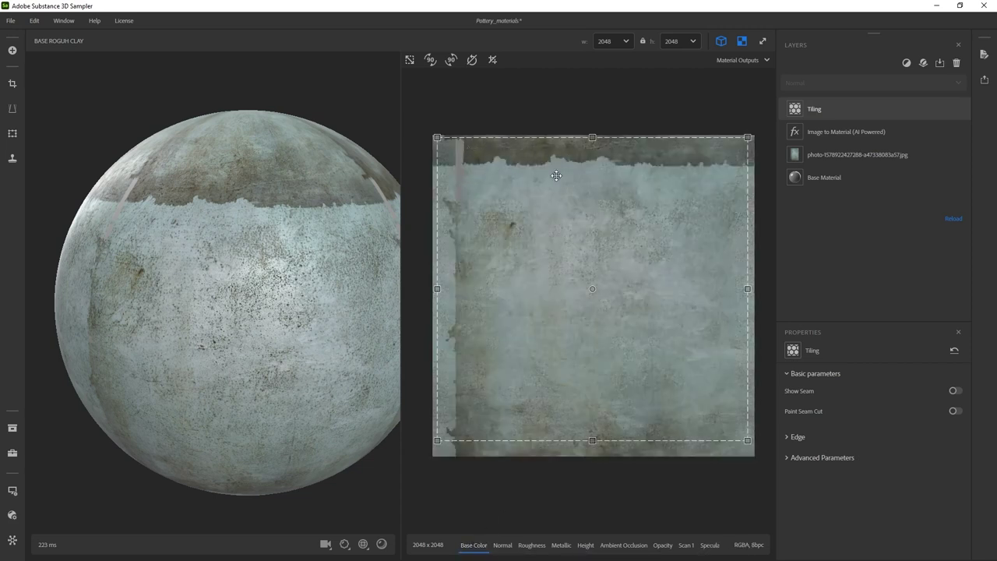
# Hide the Tiling layer and add a Transform filter between it and the Image to Material layer
pyautogui.click(964, 108)
pyautogui.click(869, 134)
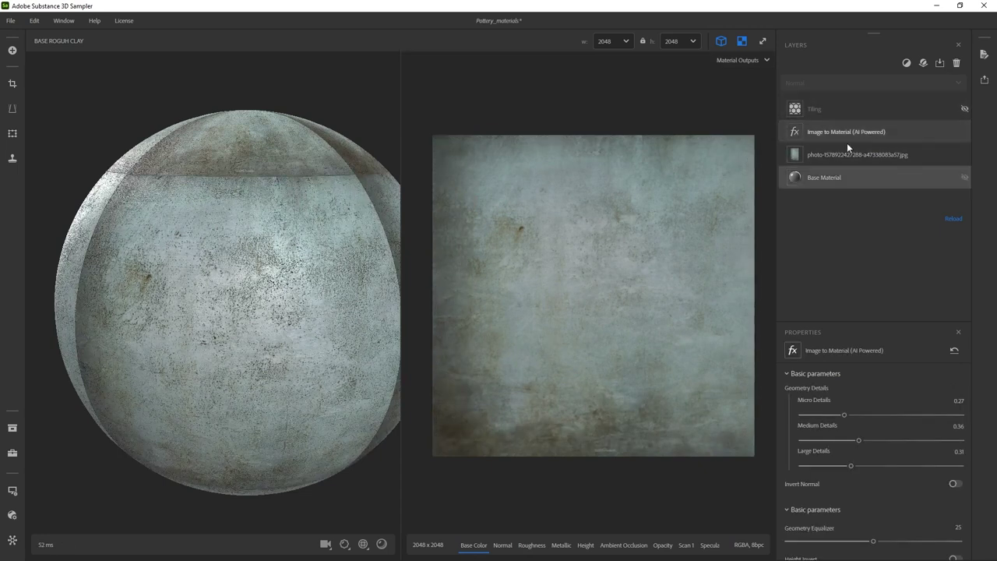
pyautogui.click(906, 63)
pyautogui.write('m')
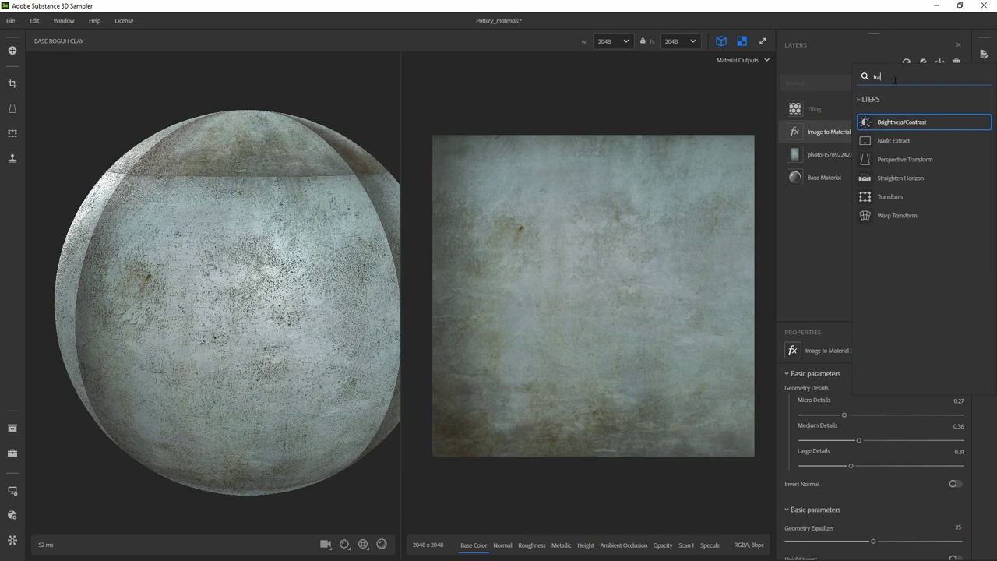
pyautogui.click(891, 199)
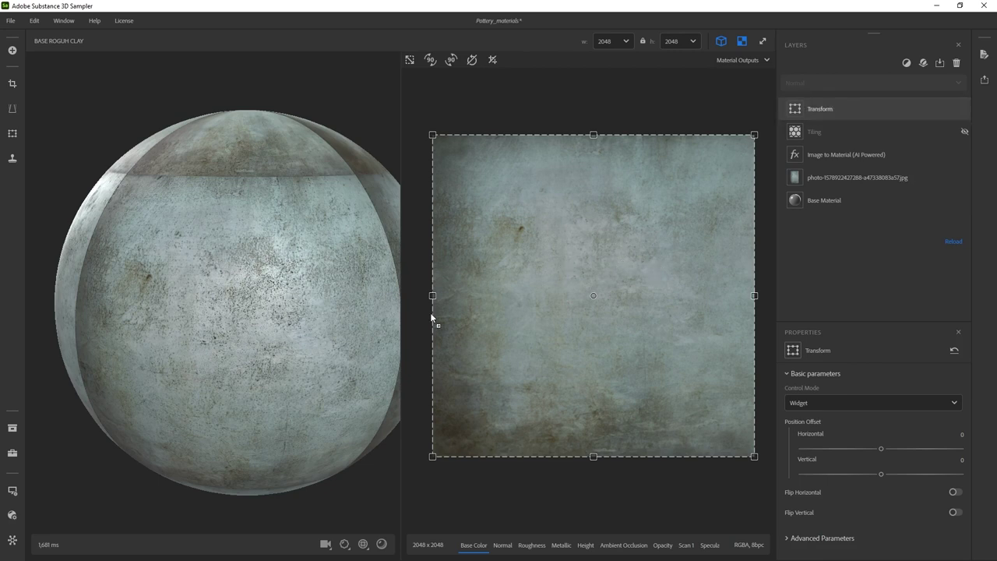
pyautogui.moveTo(833, 115); pyautogui.dragTo(834, 133)
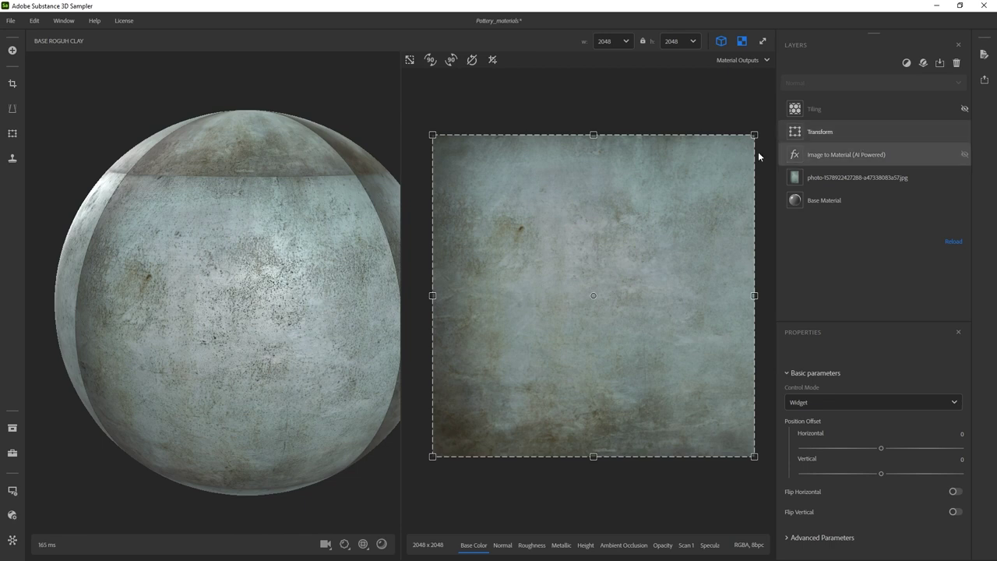
pyautogui.click(830, 131)
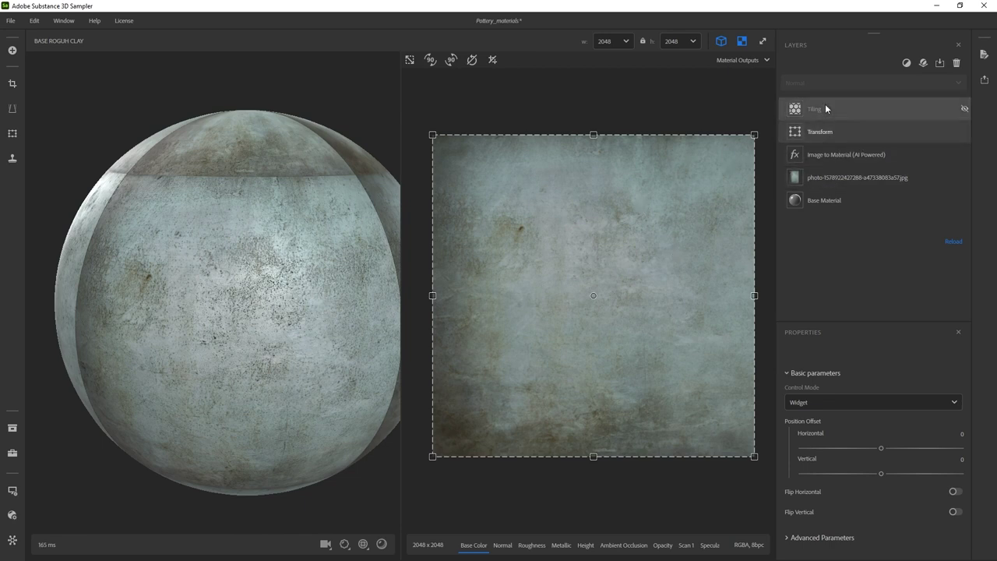
# Stretch the Transform frame slightly wider and much taller, checking the source photo's proportions, and centre it vertically over the texture
pyautogui.scroll(-2, 607, 310)
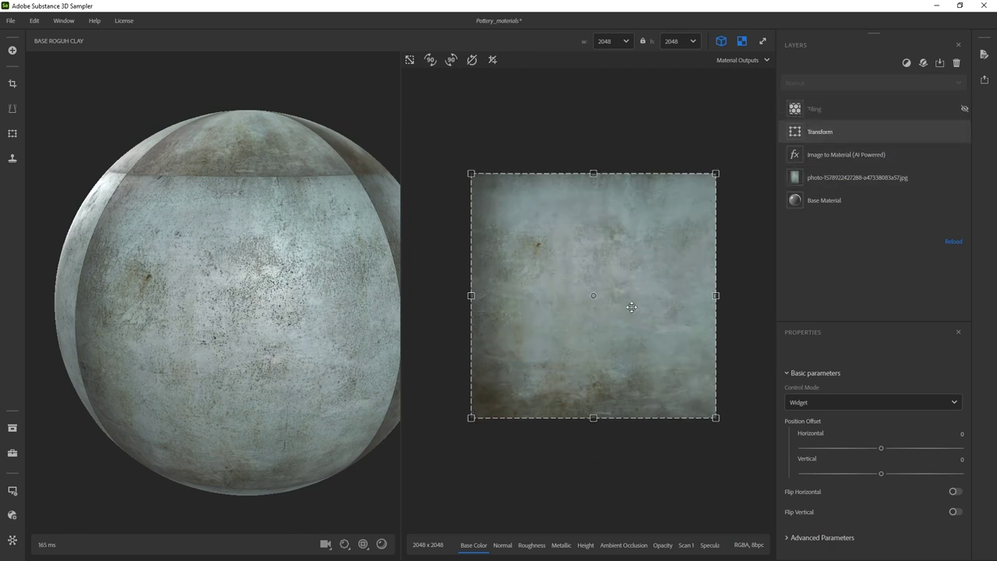
pyautogui.scroll(-2, 677, 292)
pyautogui.moveTo(686, 295)
pyautogui.mouseDown()
pyautogui.moveTo(714, 296)
pyautogui.moveTo(694, 293)
pyautogui.mouseUp()
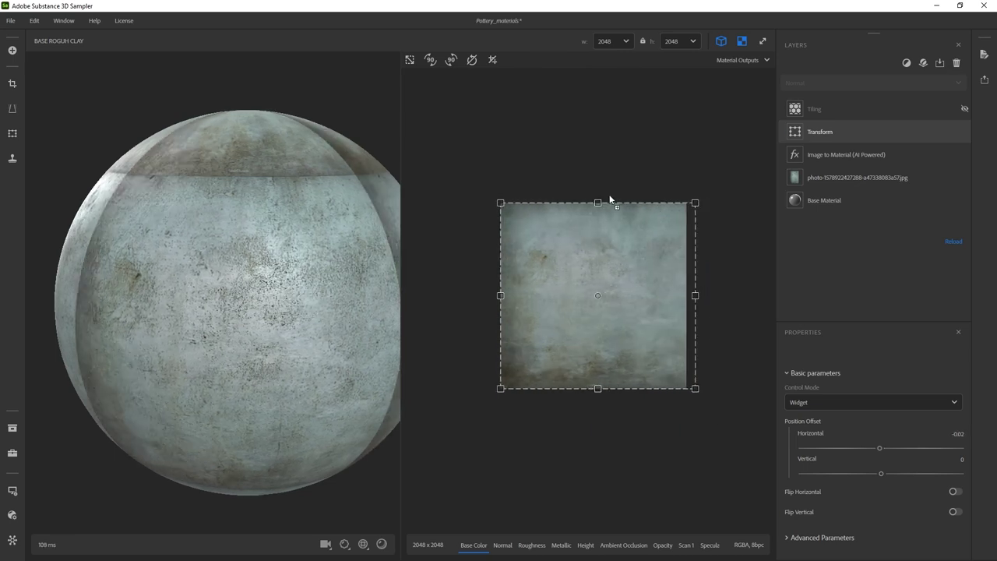
pyautogui.moveTo(598, 203); pyautogui.dragTo(597, 176)
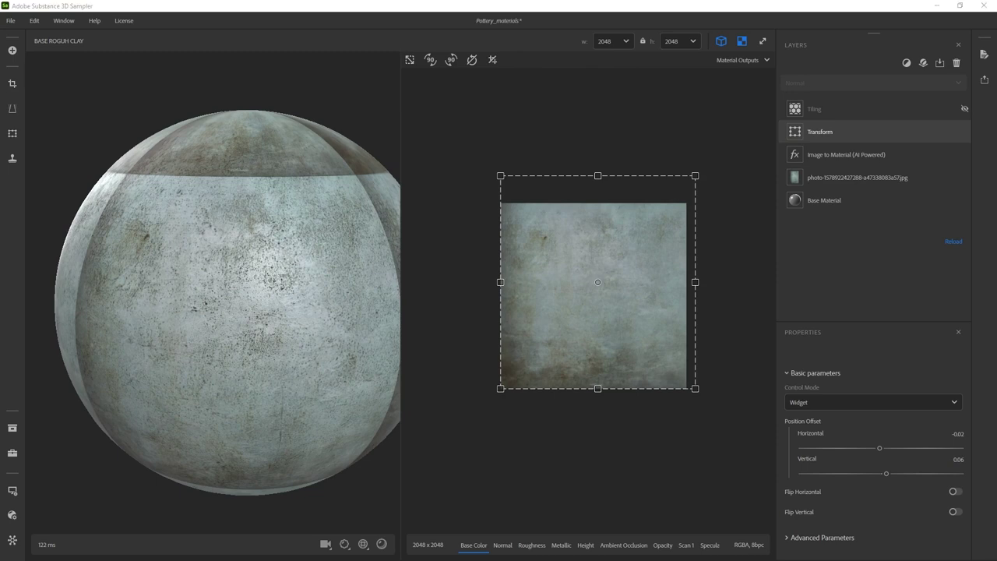
pyautogui.hotkey('alt', 'Tab')
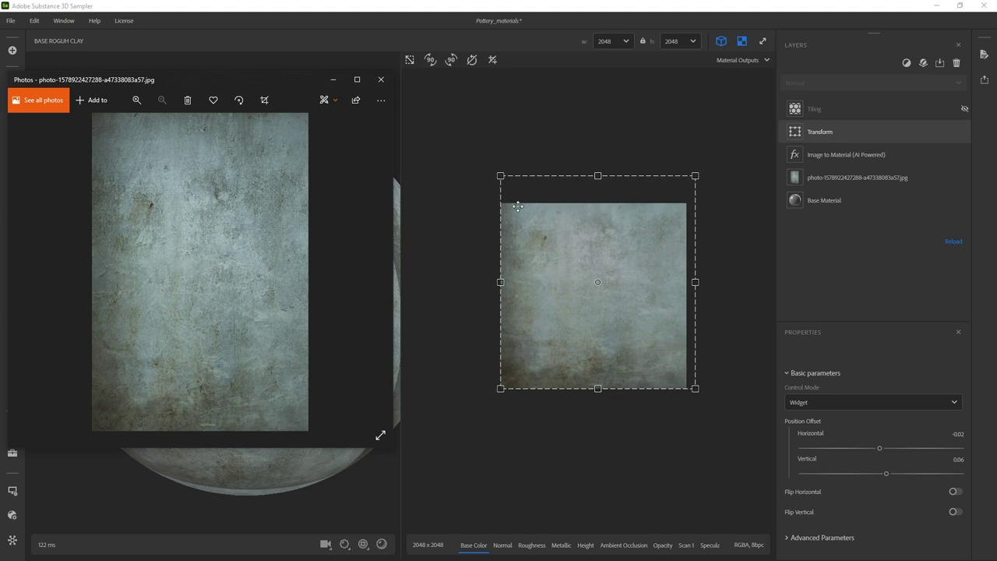
pyautogui.moveTo(597, 176); pyautogui.dragTo(597, 126)
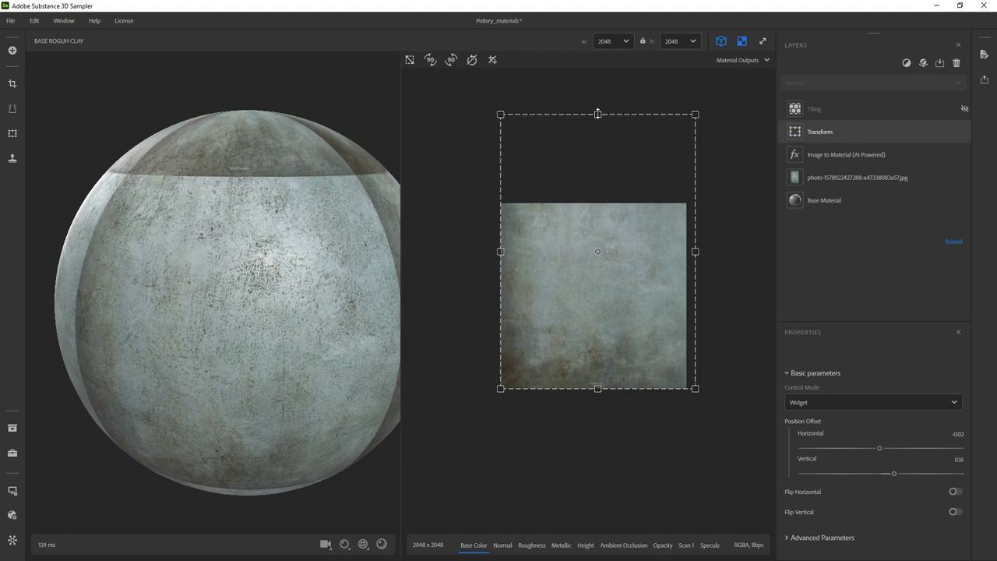
pyautogui.moveTo(623, 256); pyautogui.dragTo(616, 300)
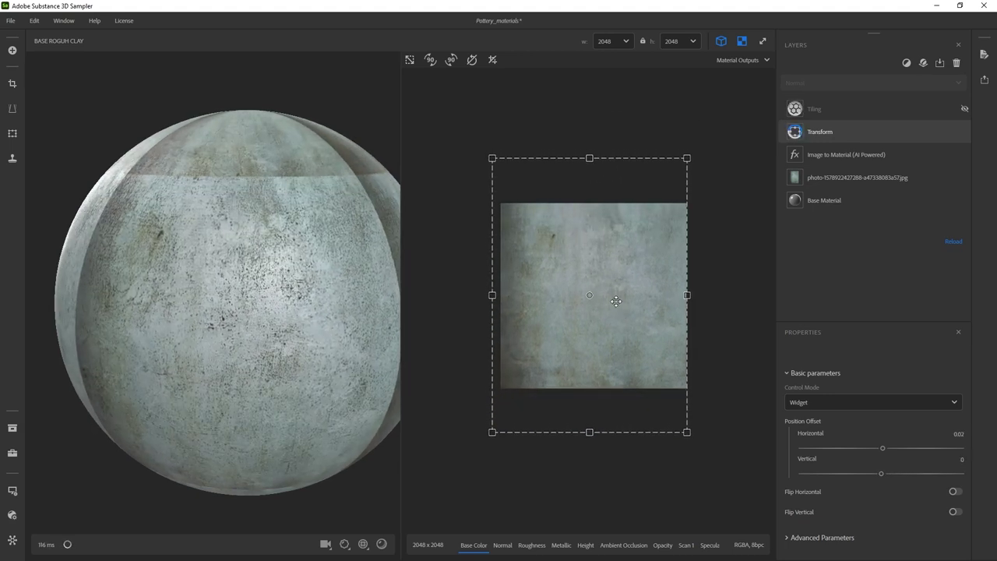
# Enlarge the Transform frame further and reposition it to a Position Offset of -0.06 horizontal and -0.07 vertical
pyautogui.moveTo(491, 296); pyautogui.dragTo(474, 296)
pyautogui.moveTo(605, 298); pyautogui.dragTo(623, 300)
pyautogui.moveTo(493, 436); pyautogui.dragTo(494, 444)
pyautogui.moveTo(579, 340); pyautogui.dragTo(605, 264)
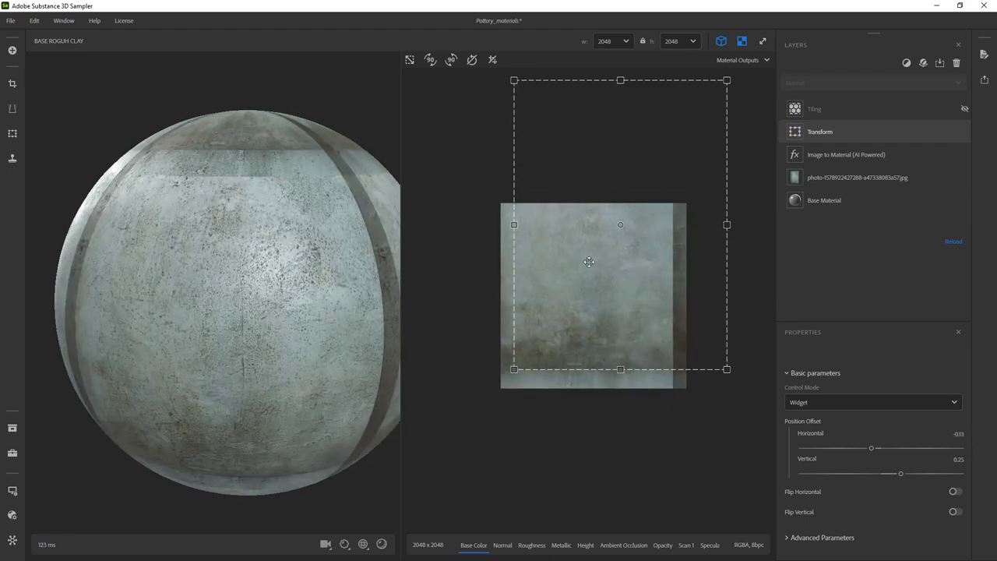
pyautogui.moveTo(668, 243); pyautogui.dragTo(652, 340)
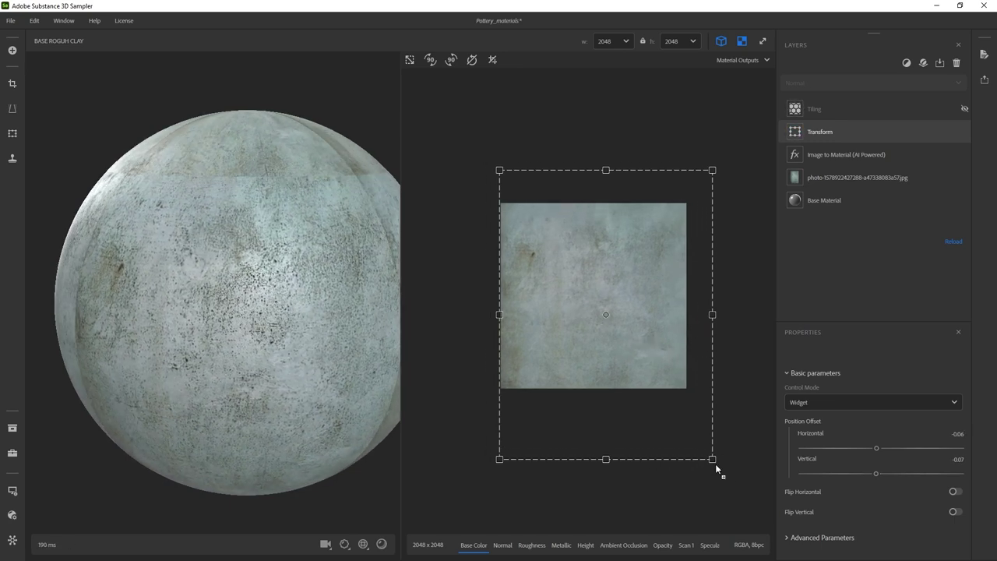
# Fine-tune the Transform frame's size and move it to a Position Offset of -0.08 horizontal and -0.10 vertical, checking the sphere
pyautogui.moveTo(713, 459); pyautogui.dragTo(716, 469)
pyautogui.moveTo(636, 305); pyautogui.dragTo(643, 326)
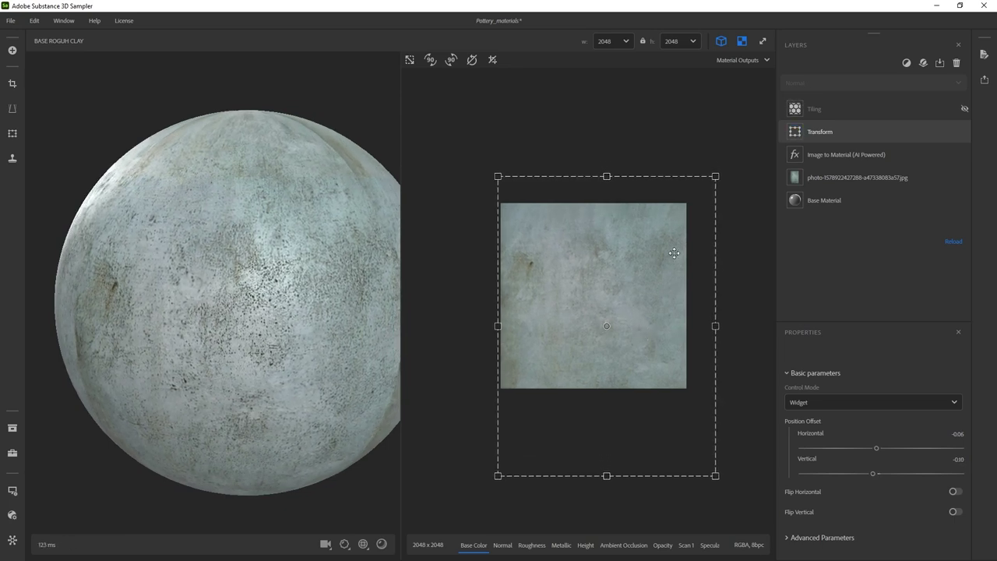
pyautogui.moveTo(715, 177); pyautogui.dragTo(720, 177)
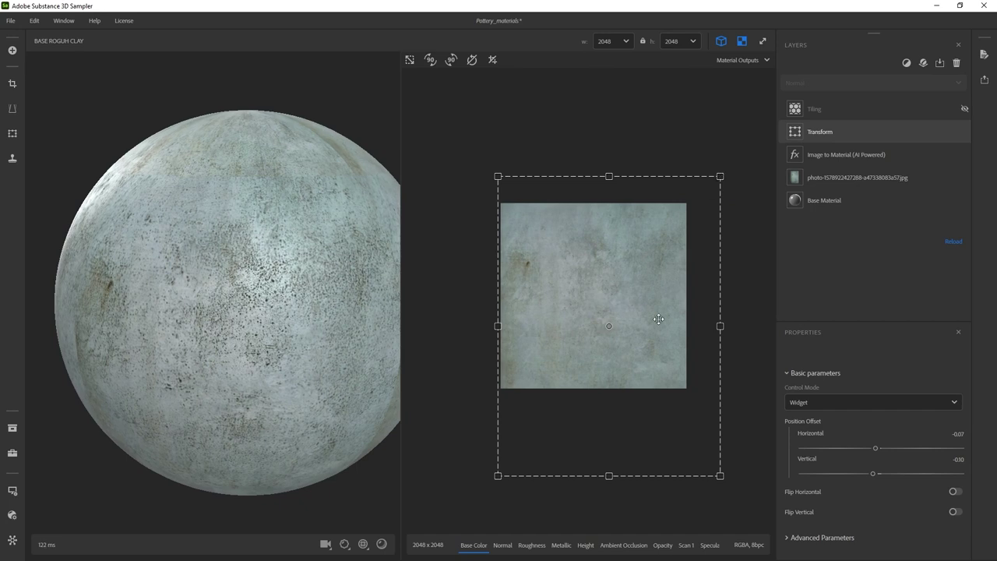
pyautogui.moveTo(640, 308)
pyautogui.mouseDown()
pyautogui.moveTo(644, 324)
pyautogui.moveTo(632, 300)
pyautogui.mouseUp()
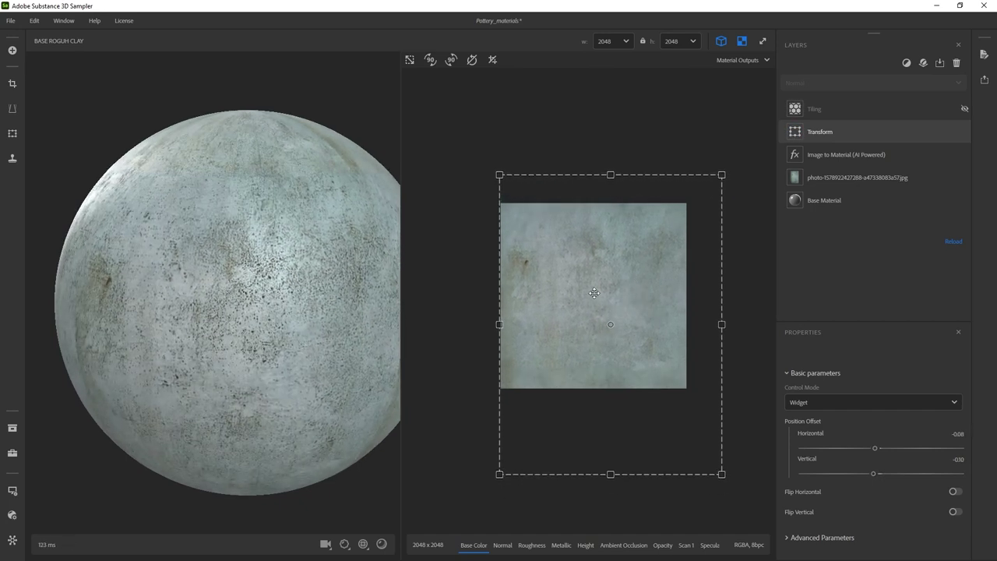
pyautogui.moveTo(296, 263); pyautogui.dragTo(327, 263)
pyautogui.moveTo(254, 271); pyautogui.dragTo(204, 141)
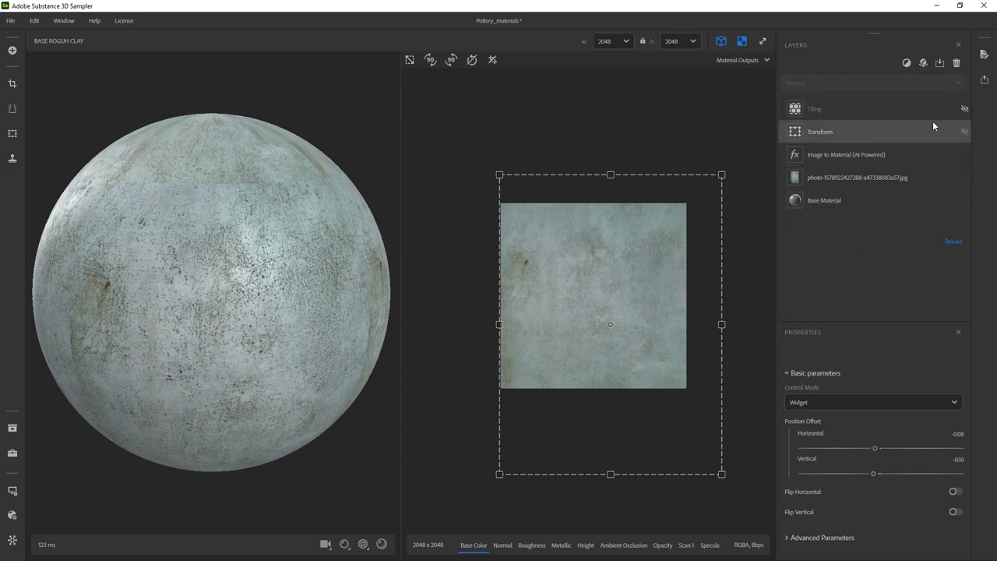
# Show the Tiling layer again, inset its frame from the texture's edges and reposition it to exclude the dark stain
pyautogui.click(964, 112)
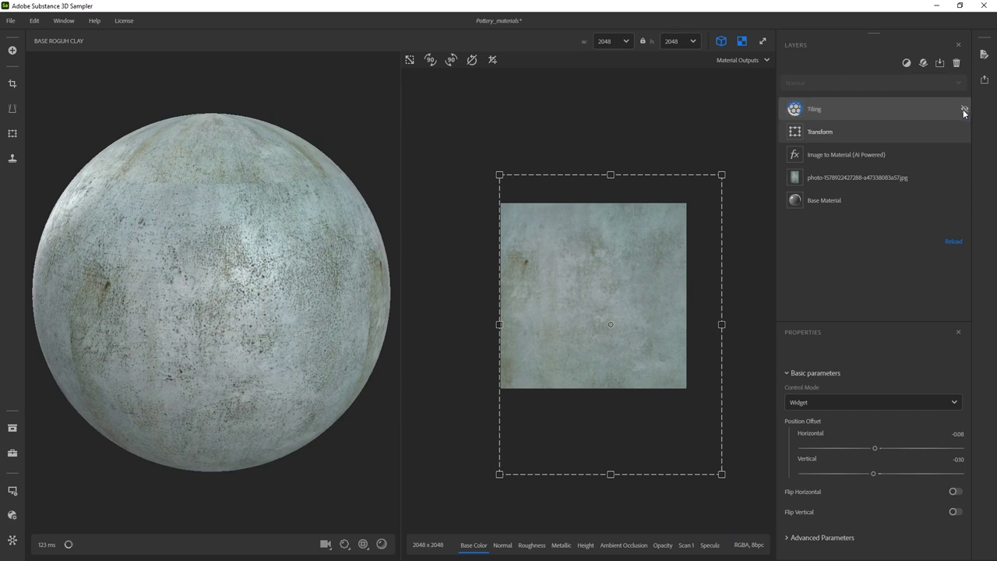
pyautogui.click(907, 112)
pyautogui.moveTo(587, 235); pyautogui.dragTo(590, 240)
pyautogui.moveTo(688, 208)
pyautogui.mouseDown()
pyautogui.moveTo(685, 218)
pyautogui.moveTo(703, 211)
pyautogui.moveTo(708, 231)
pyautogui.moveTo(702, 212)
pyautogui.mouseUp()
pyautogui.moveTo(505, 213); pyautogui.dragTo(518, 218)
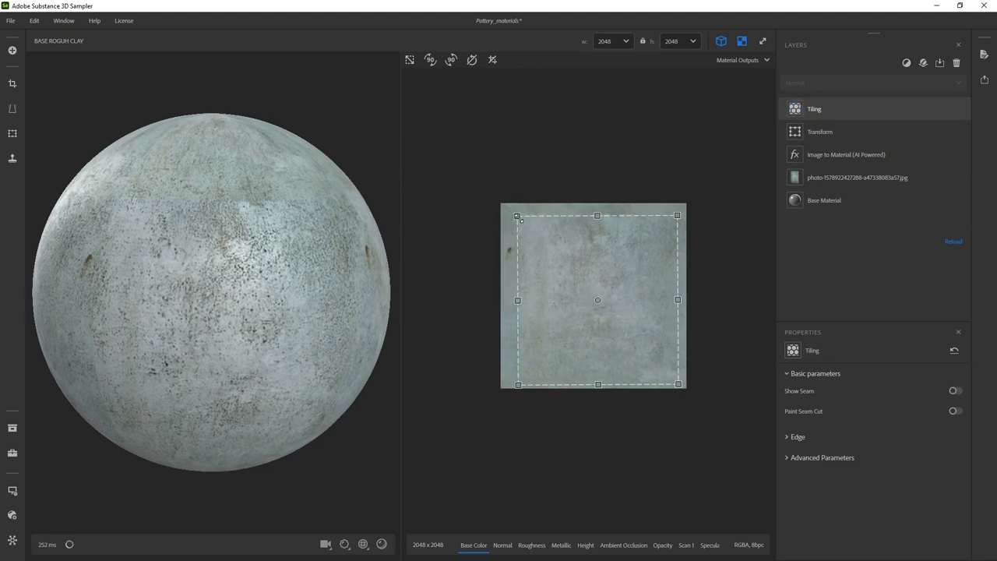
pyautogui.moveTo(570, 285); pyautogui.dragTo(574, 283)
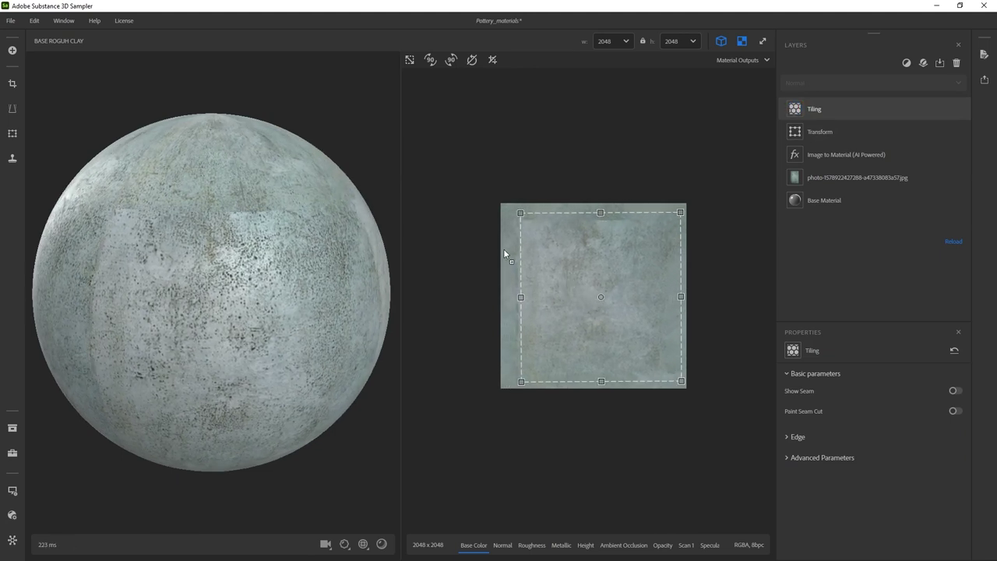
pyautogui.moveTo(316, 248); pyautogui.dragTo(275, 244)
pyautogui.moveTo(619, 268); pyautogui.dragTo(616, 270)
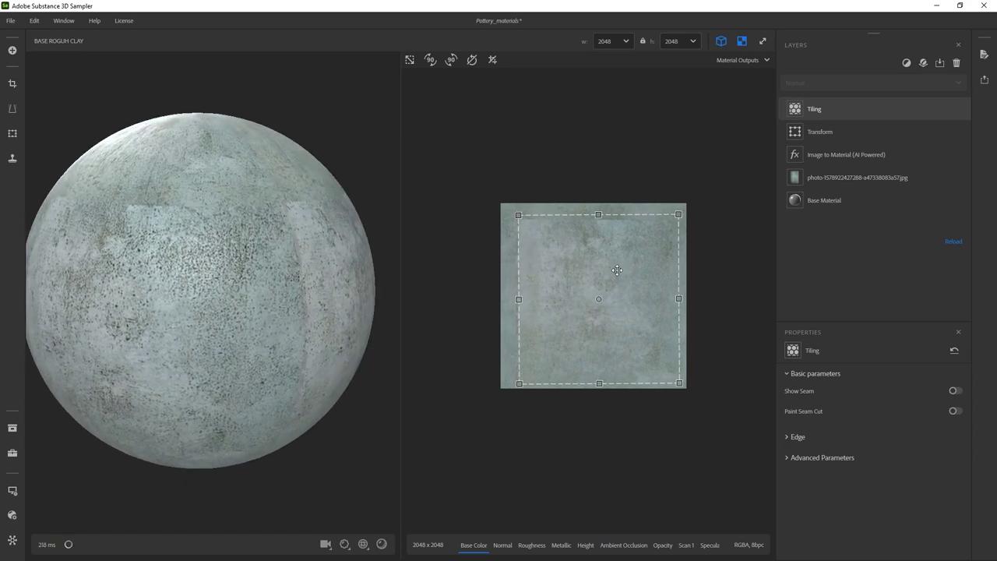
# Expand the Tiling filter's Edge settings, enlarge the properties area and turn on Show Seam
pyautogui.scroll(6, 237, 257)
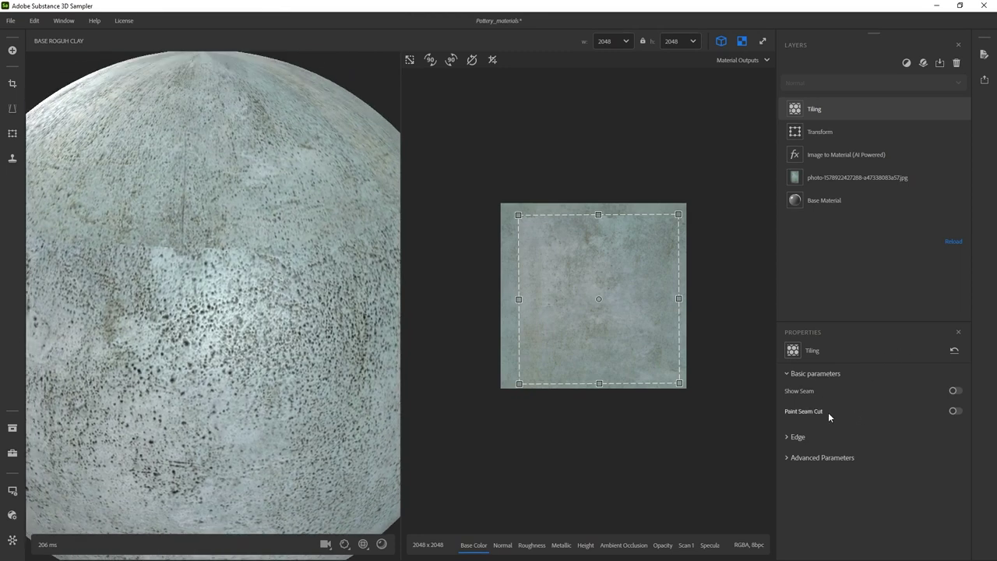
pyautogui.click(800, 438)
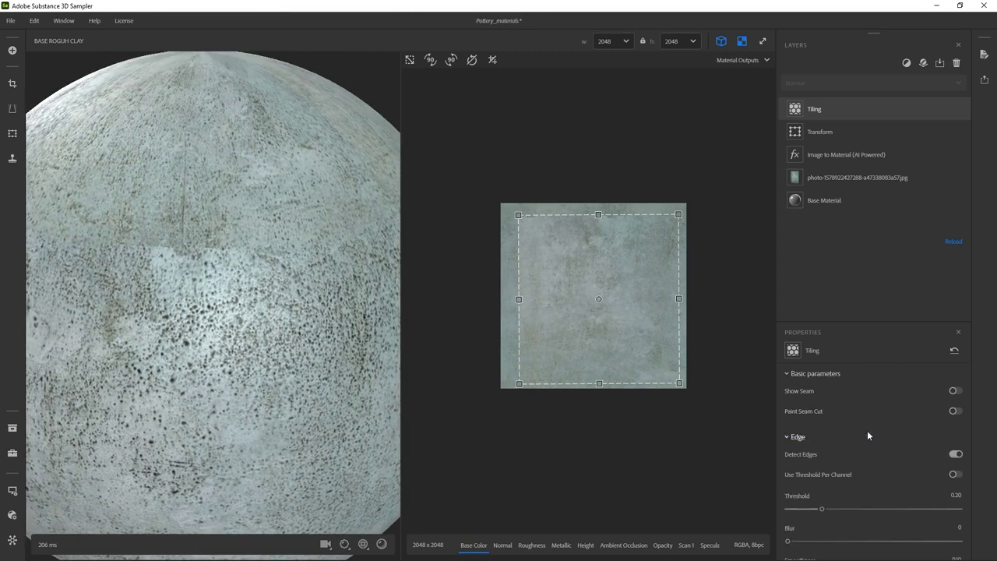
pyautogui.moveTo(857, 323); pyautogui.dragTo(846, 243)
pyautogui.scroll(-4, 857, 359)
pyautogui.scroll(2, 852, 363)
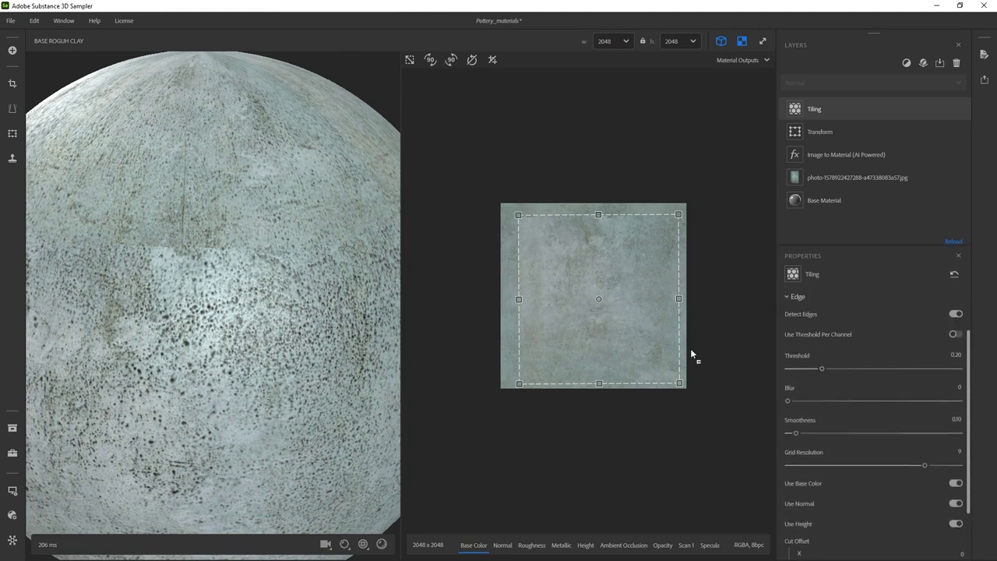
pyautogui.scroll(2, 710, 366)
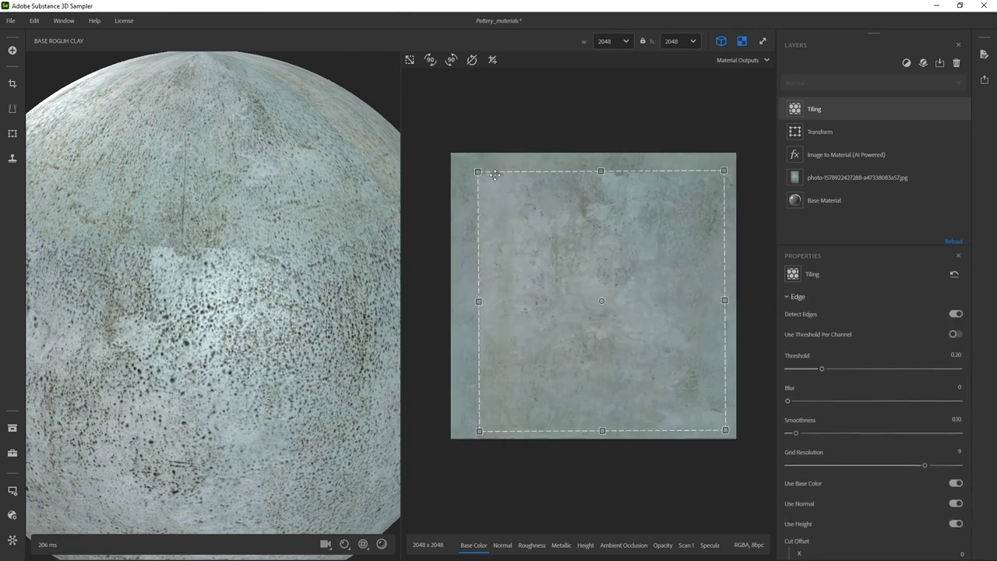
pyautogui.scroll(2, 864, 308)
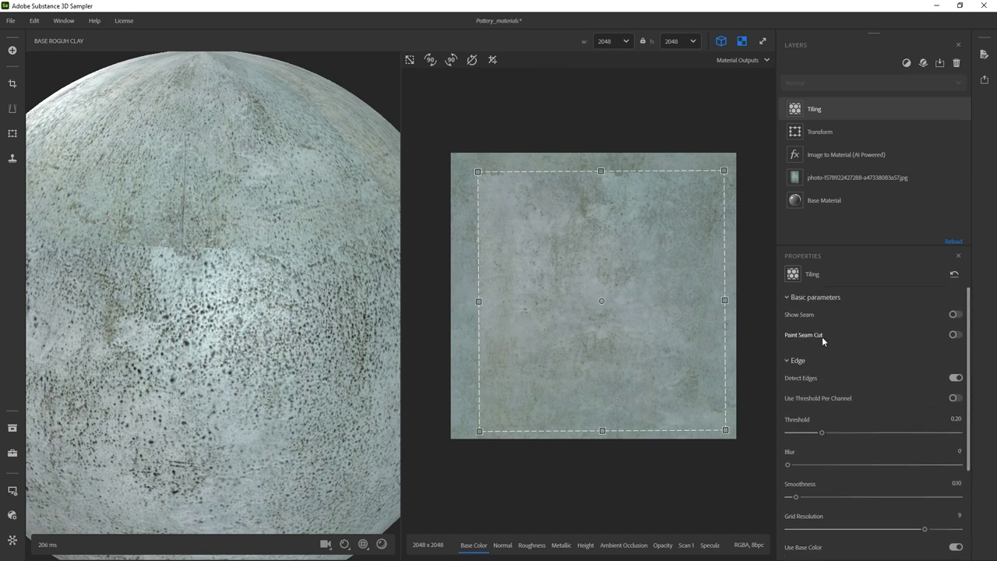
pyautogui.click(956, 314)
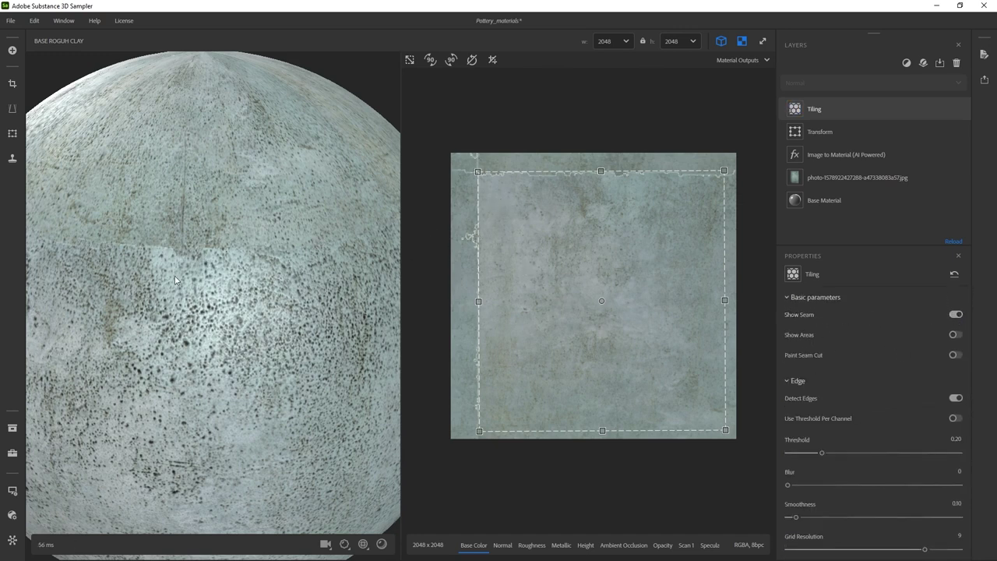
# Set the Tiling edge Threshold to 0.14, Blur to 0.87 and Smoothness to 0.75, and inspect the sphere's seams with the 2D view hidden
pyautogui.scroll(5, 293, 339)
pyautogui.scroll(2, 300, 333)
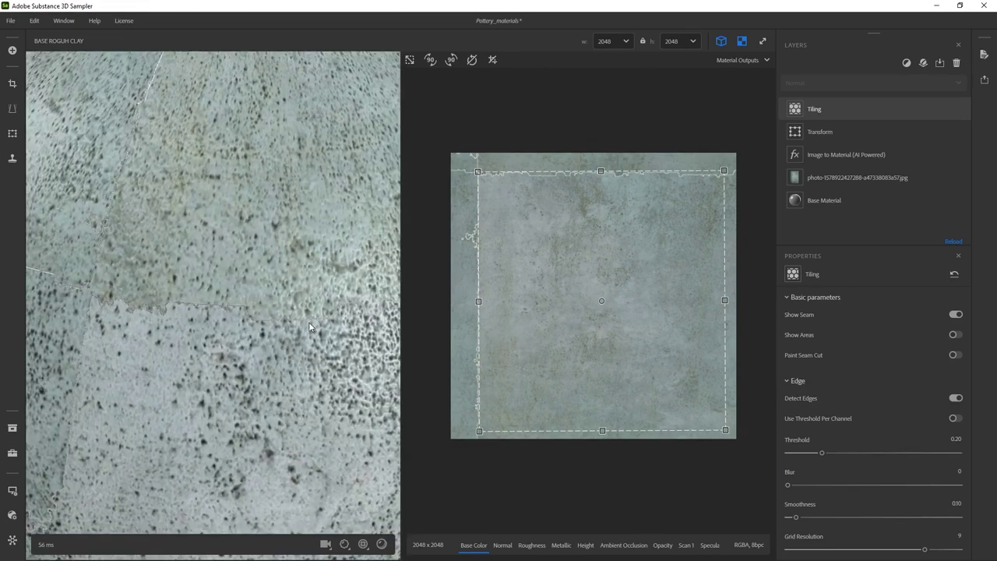
pyautogui.scroll(-3, 275, 314)
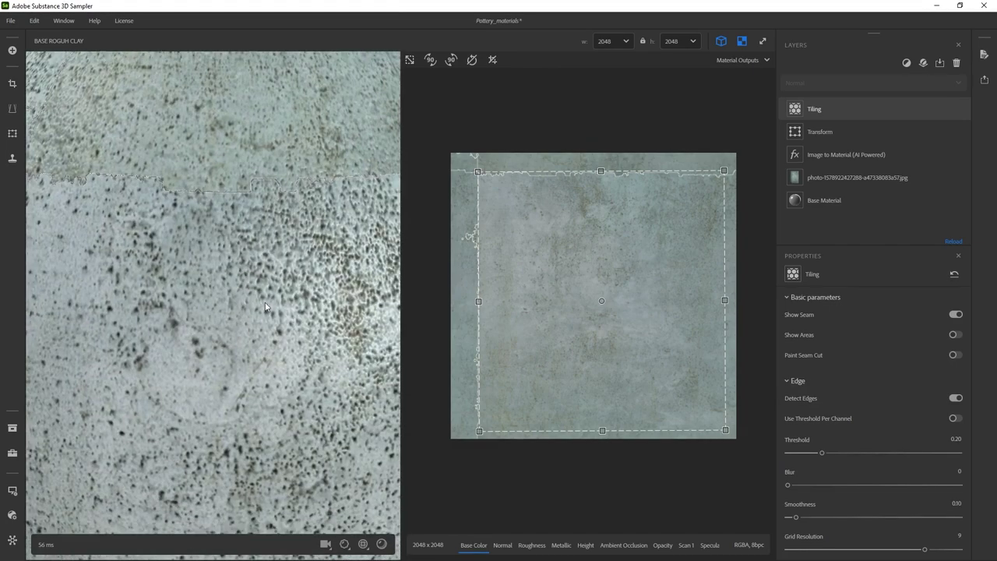
pyautogui.scroll(-4, 242, 187)
pyautogui.scroll(-2, 238, 172)
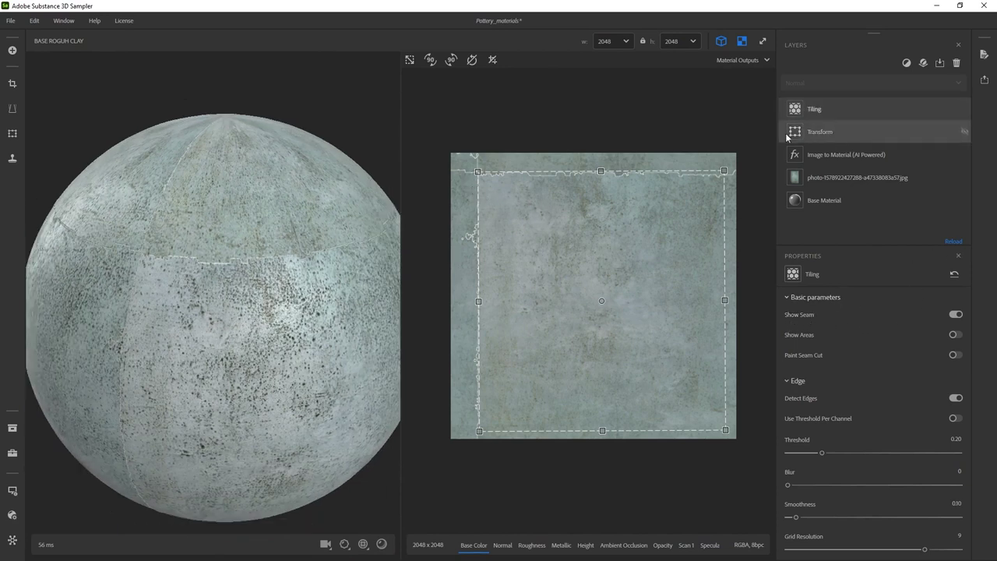
pyautogui.moveTo(822, 452); pyautogui.dragTo(862, 487)
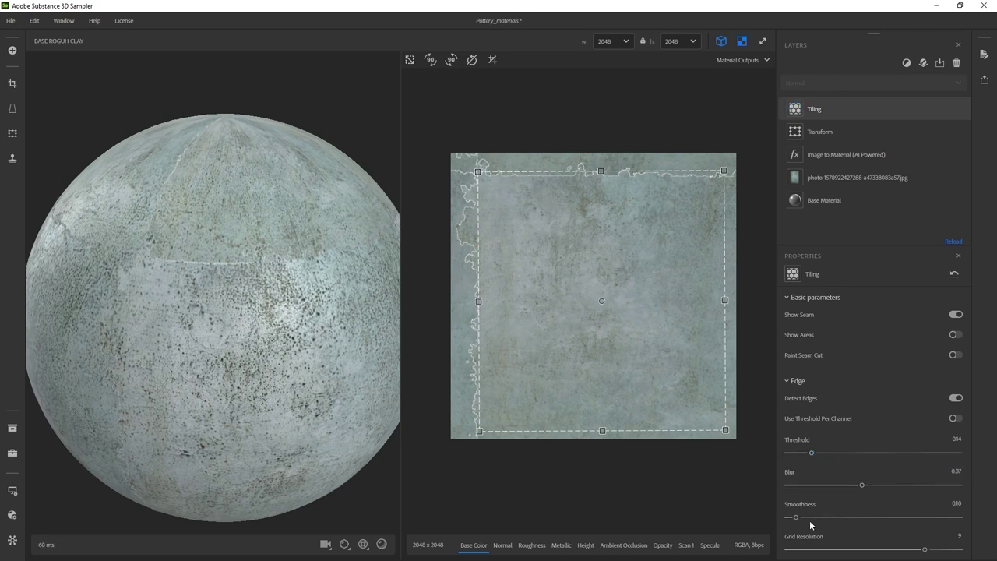
pyautogui.moveTo(802, 520); pyautogui.dragTo(853, 519)
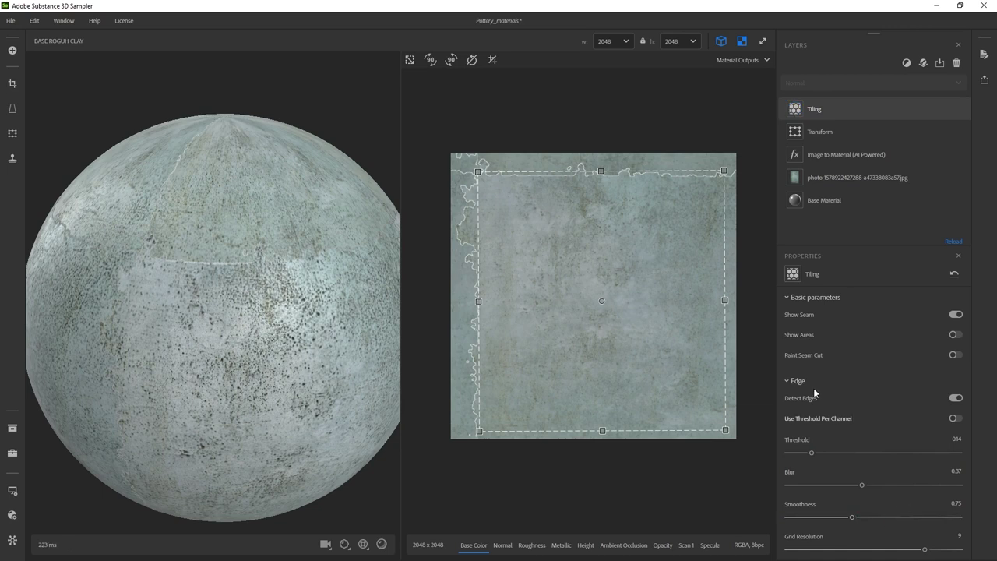
pyautogui.scroll(-2, 887, 512)
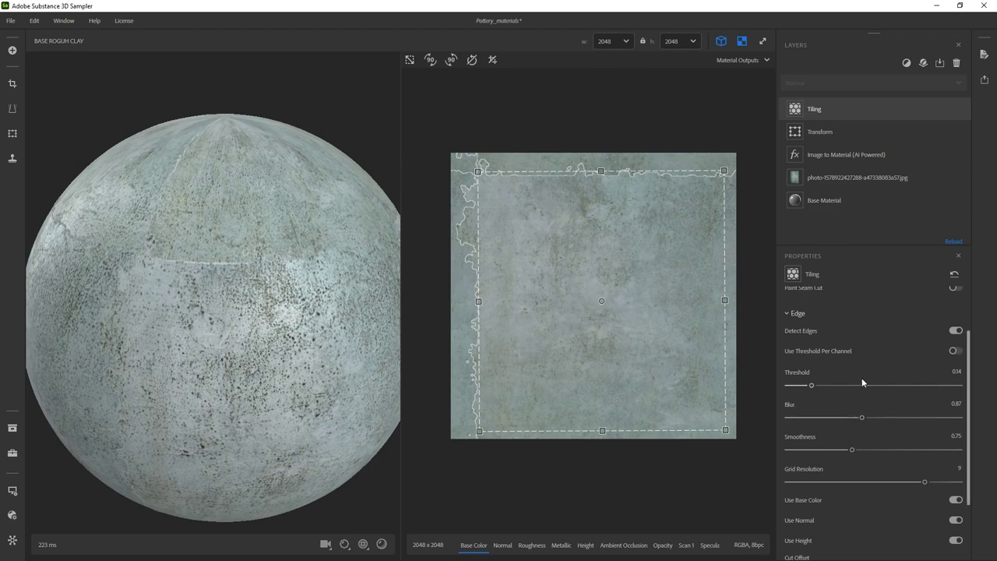
pyautogui.scroll(2, 861, 377)
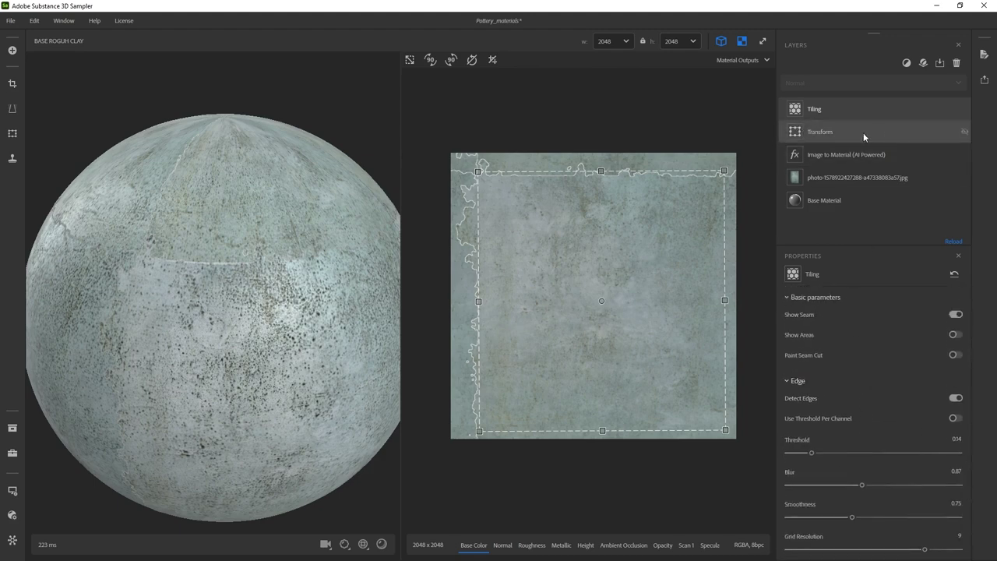
pyautogui.click(740, 43)
pyautogui.scroll(5, 518, 373)
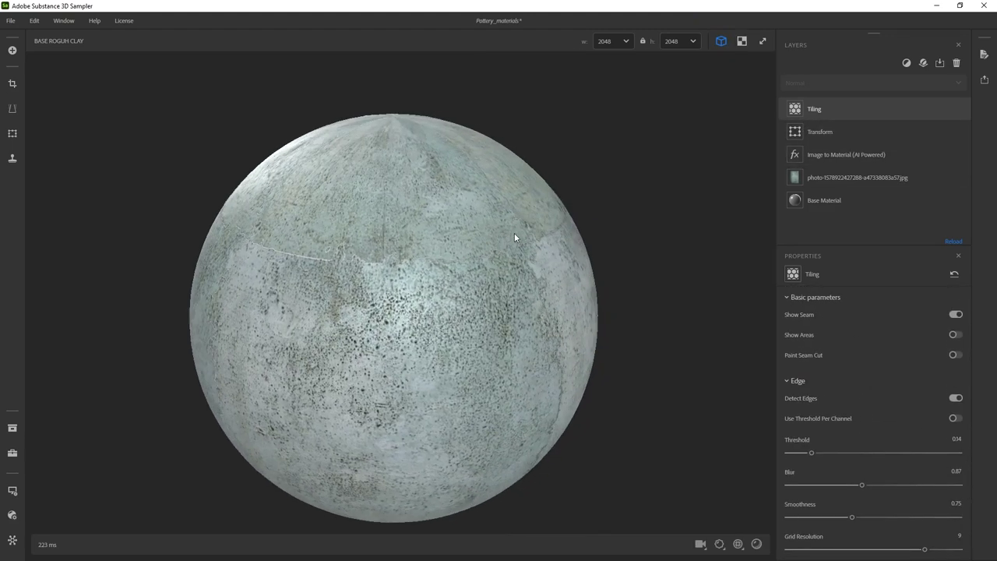
# Turn off the Tiling filter's Show Seam and inspect the seam areas around the sphere
pyautogui.moveTo(518, 373); pyautogui.dragTo(510, 289)
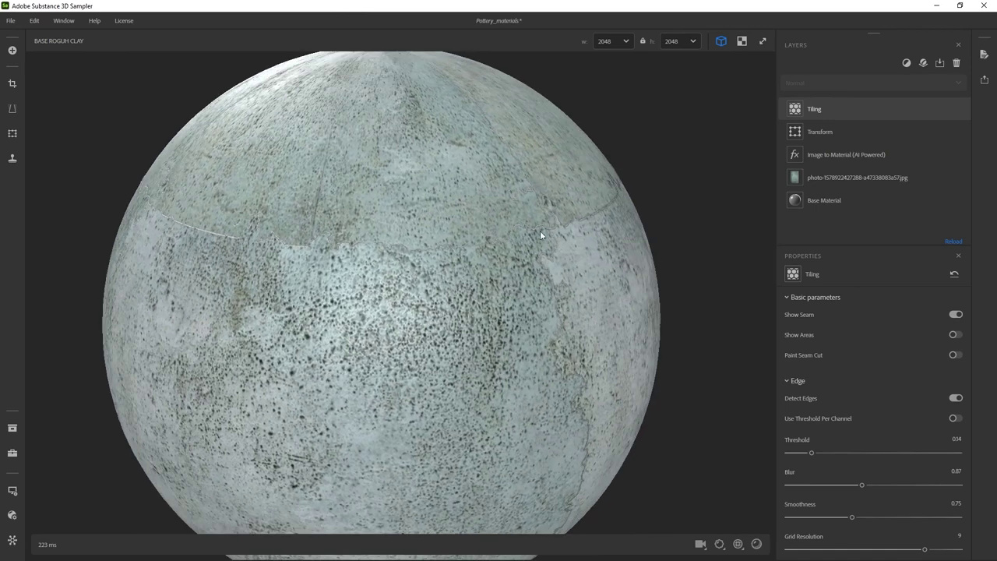
pyautogui.moveTo(541, 234); pyautogui.dragTo(520, 211)
pyautogui.scroll(-3, 441, 207)
pyautogui.moveTo(437, 149); pyautogui.dragTo(415, 232)
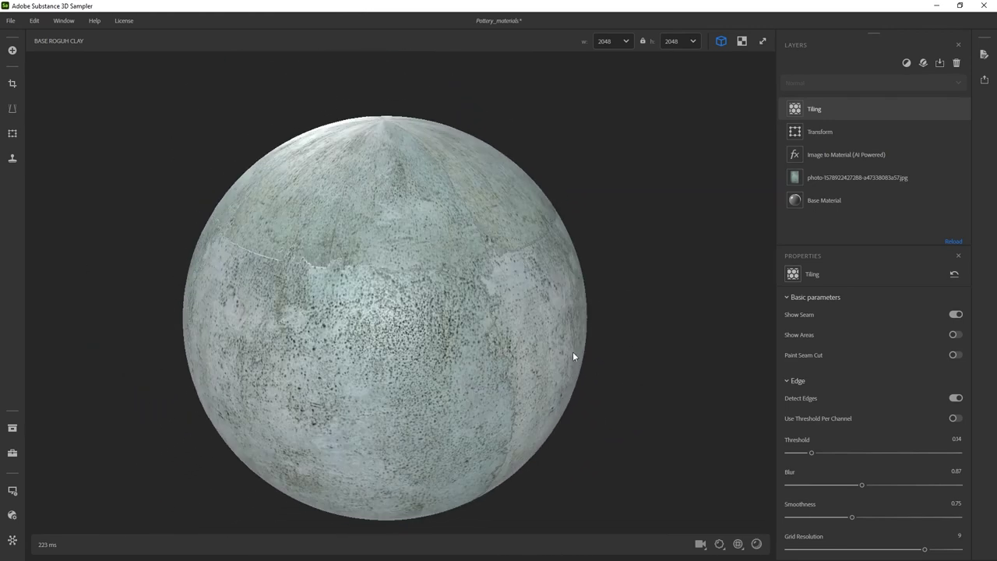
pyautogui.click(955, 315)
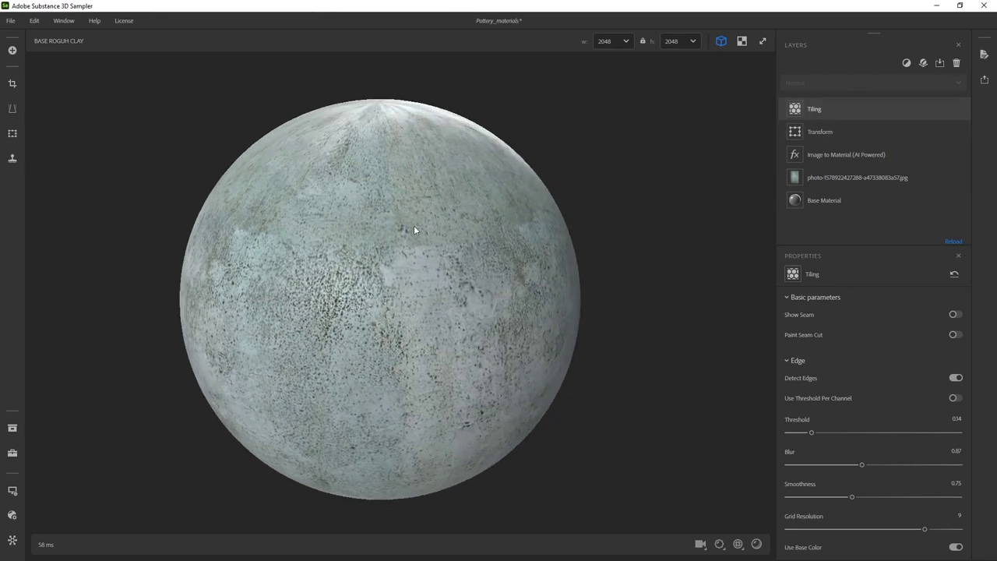
pyautogui.moveTo(332, 253); pyautogui.dragTo(467, 266)
pyautogui.moveTo(512, 203); pyautogui.dragTo(464, 229)
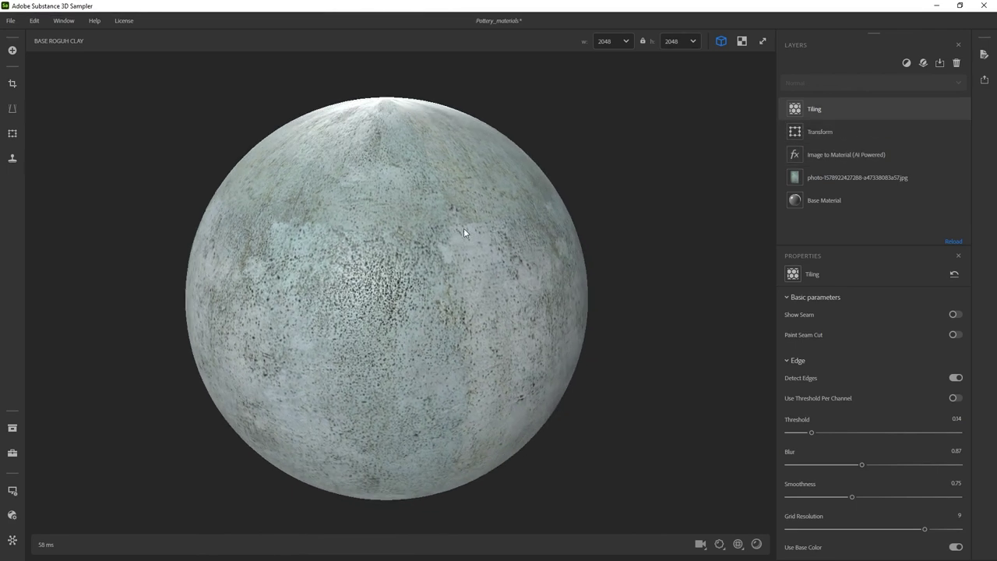
# Add a Make It Tile filter above the Tiling layer and inspect the blended texture on the sphere
pyautogui.click(907, 64)
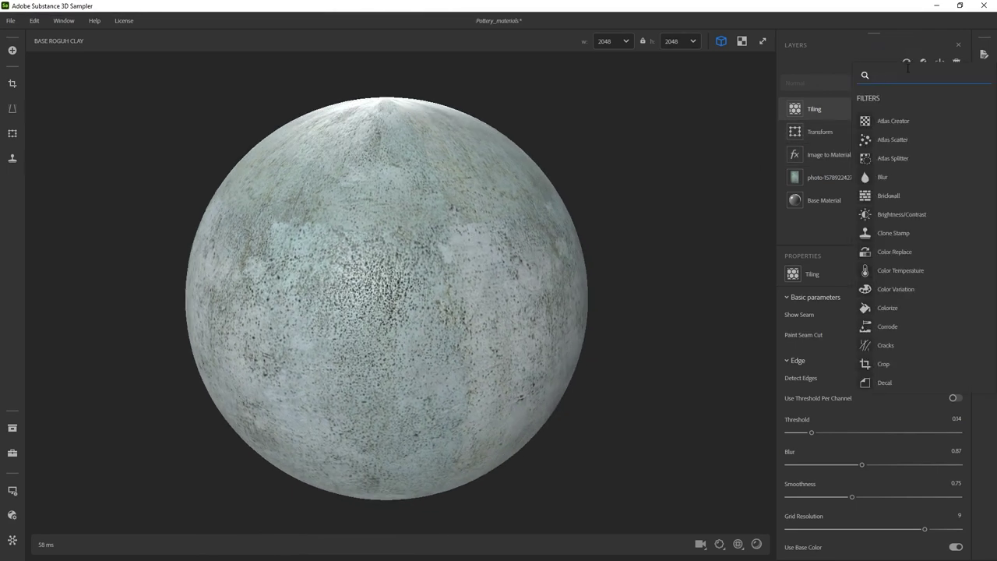
pyautogui.write('til')
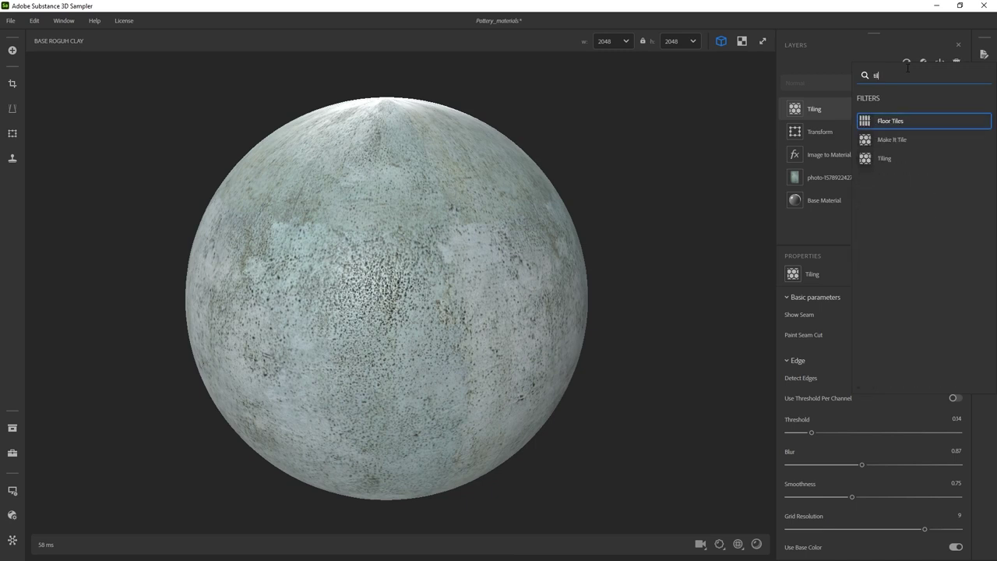
pyautogui.click(893, 141)
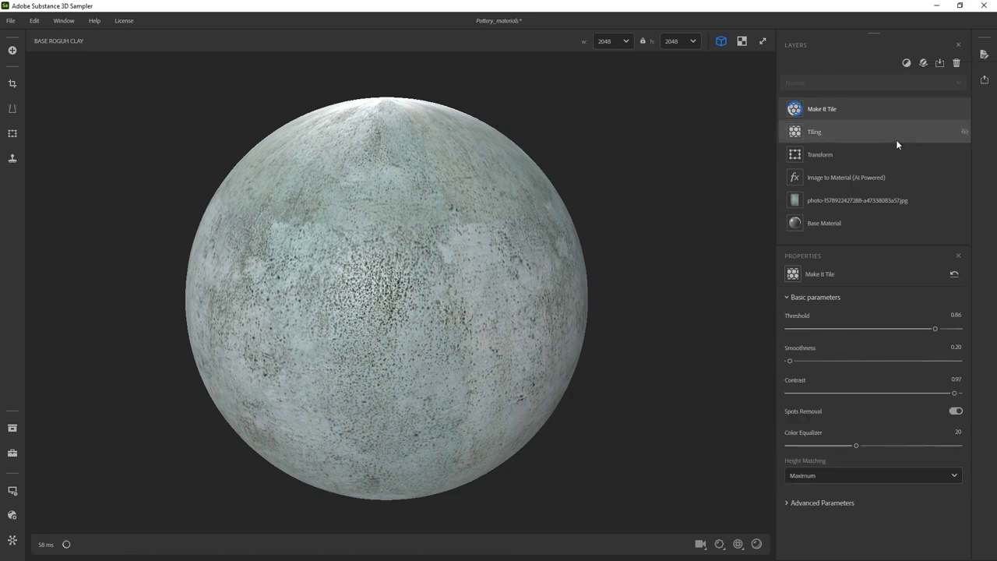
pyautogui.moveTo(400, 242); pyautogui.dragTo(430, 217)
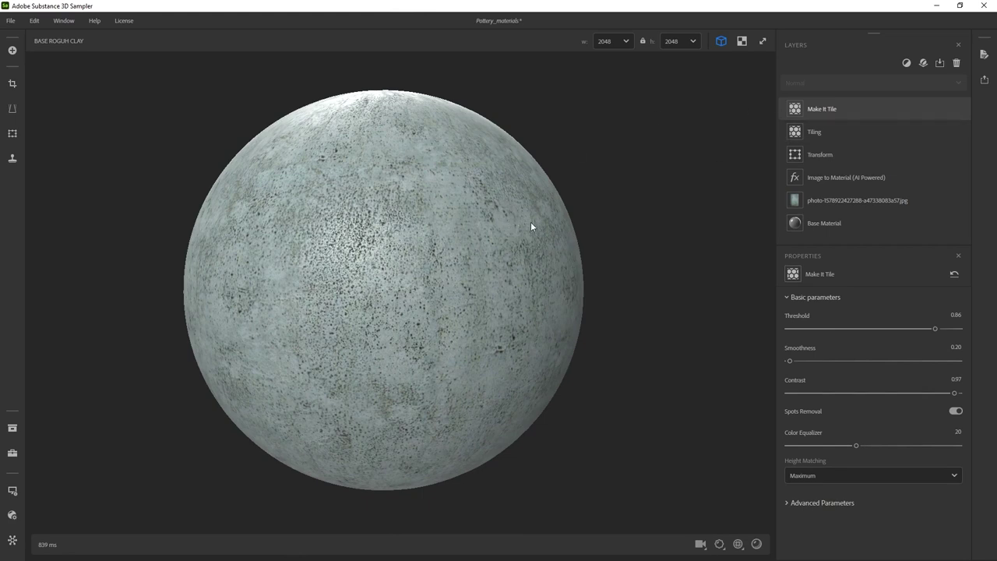
# Set Make It Tile's Threshold to 0.78, Smoothness to 12.09 and Contrast to 0.37, checking the result with the 2D view shown temporarily
pyautogui.click(742, 43)
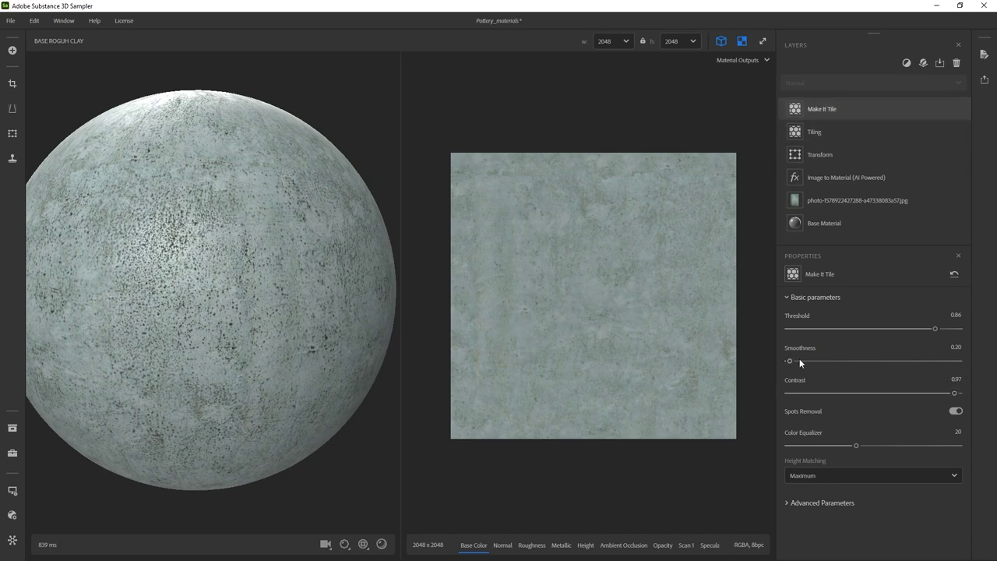
pyautogui.moveTo(931, 328)
pyautogui.mouseDown()
pyautogui.moveTo(868, 328)
pyautogui.moveTo(940, 324)
pyautogui.moveTo(902, 325)
pyautogui.moveTo(922, 327)
pyautogui.mouseUp()
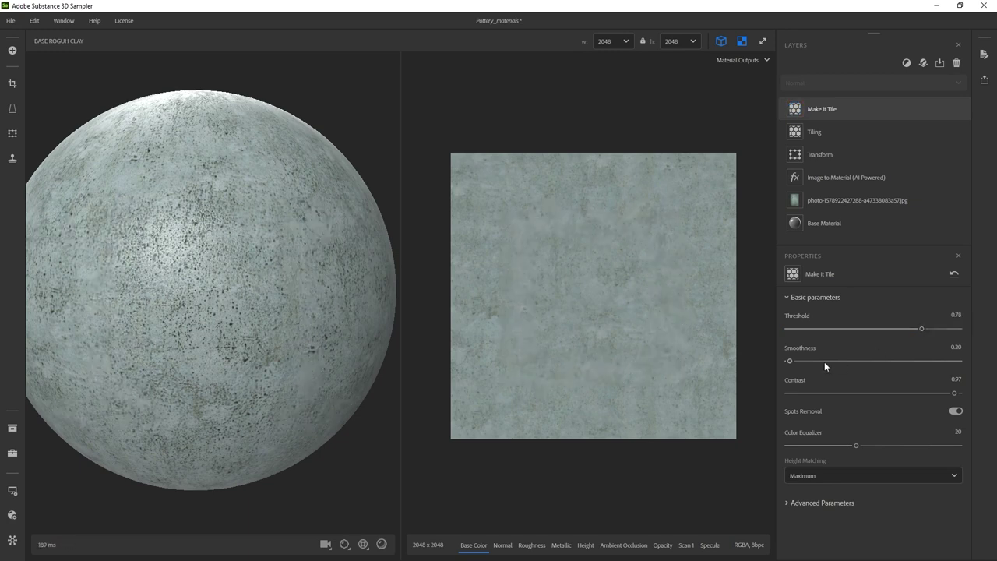
pyautogui.click(841, 362)
pyautogui.moveTo(841, 364); pyautogui.dragTo(917, 361)
pyautogui.click(937, 394)
pyautogui.moveTo(938, 395); pyautogui.dragTo(850, 393)
pyautogui.moveTo(310, 227)
pyautogui.mouseDown()
pyautogui.moveTo(254, 234)
pyautogui.moveTo(251, 218)
pyautogui.moveTo(314, 244)
pyautogui.moveTo(221, 242)
pyautogui.moveTo(273, 242)
pyautogui.moveTo(245, 231)
pyautogui.moveTo(288, 227)
pyautogui.moveTo(325, 246)
pyautogui.moveTo(254, 243)
pyautogui.moveTo(296, 260)
pyautogui.moveTo(247, 262)
pyautogui.moveTo(238, 295)
pyautogui.mouseUp()
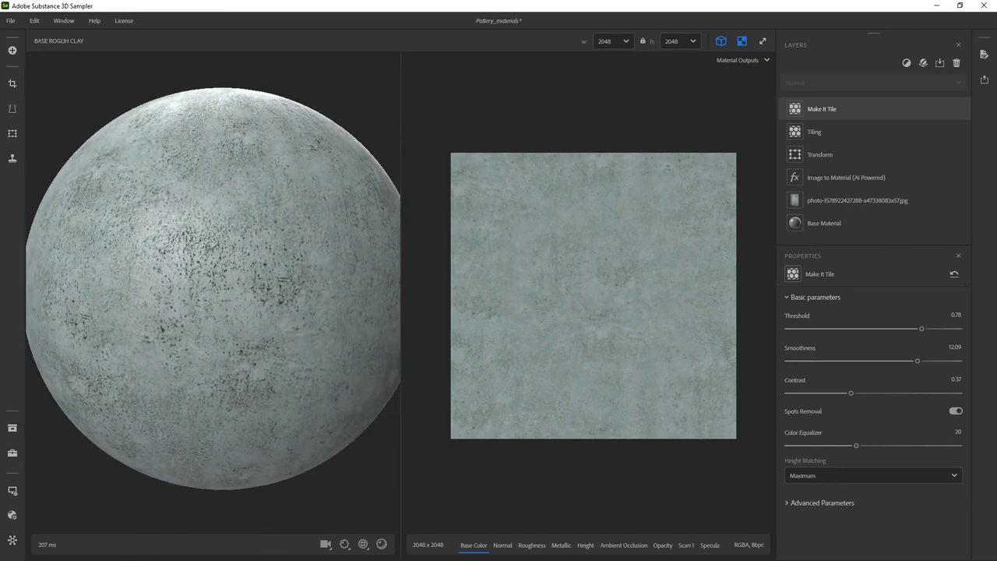
pyautogui.click(742, 40)
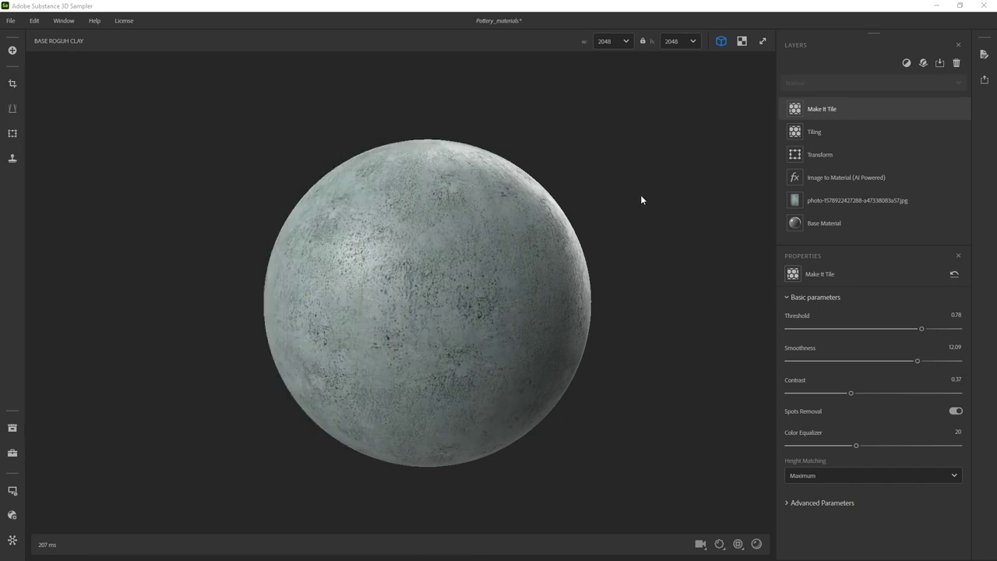
# Add a Colorize filter above the Make It Tile layer
pyautogui.click(906, 64)
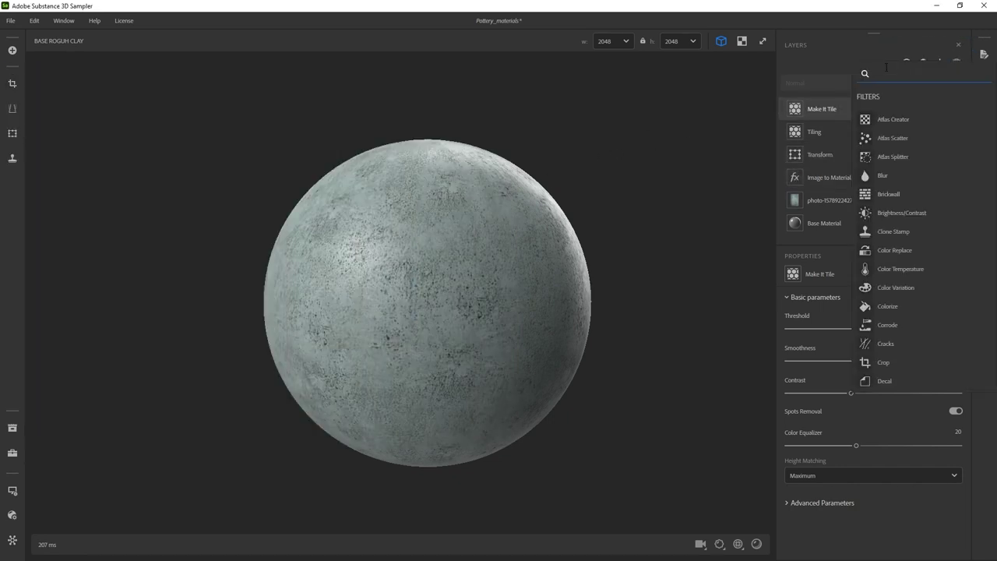
pyautogui.write('col')
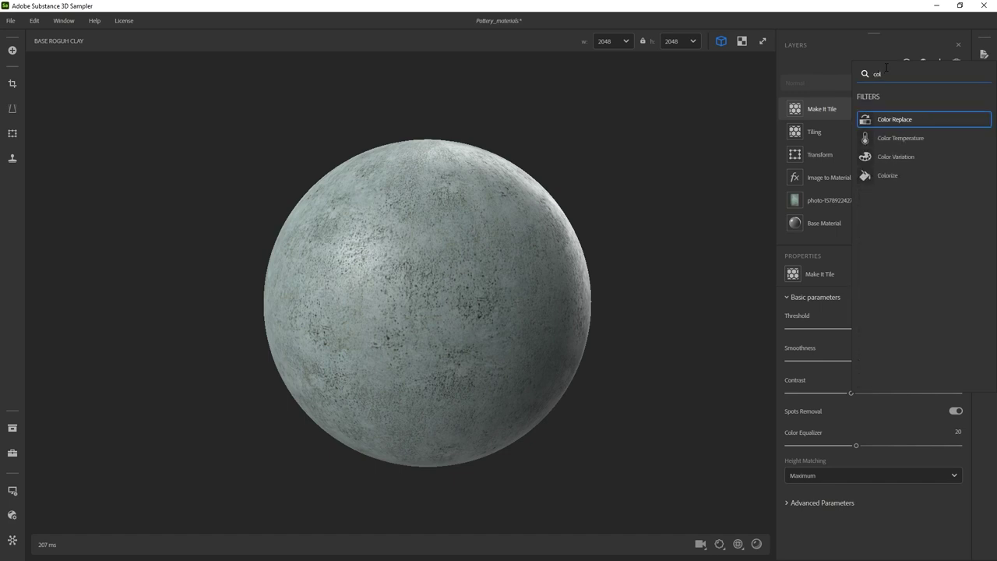
pyautogui.click(899, 176)
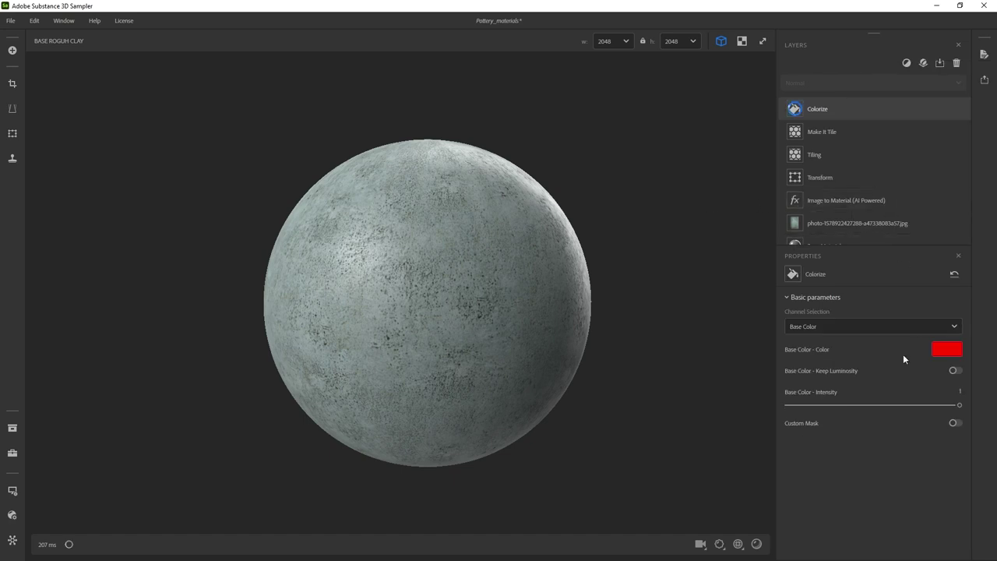
# Set the Colorize filter's base colour to a muted teal, #50a3b3
pyautogui.moveTo(961, 357)
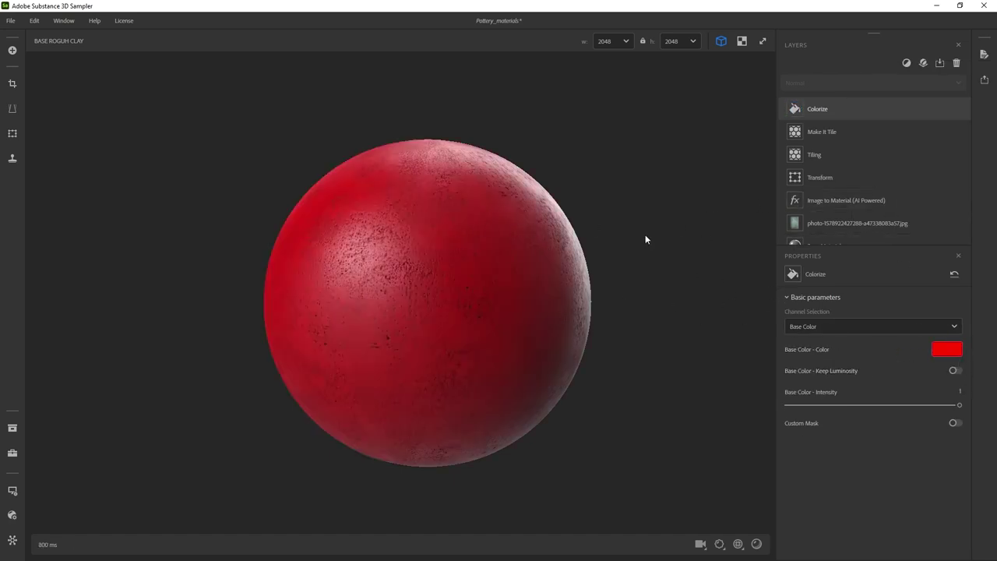
pyautogui.click(946, 350)
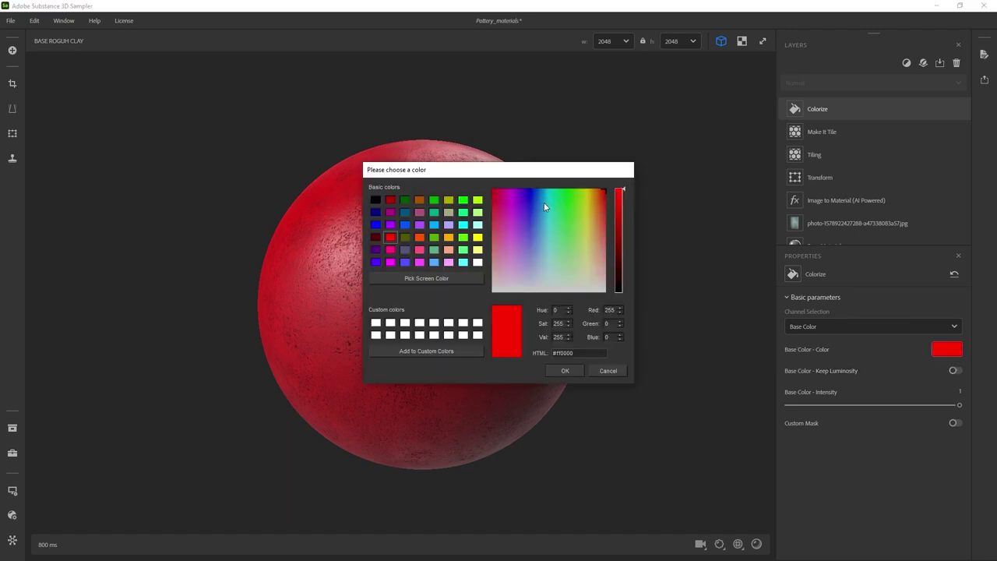
pyautogui.click(544, 202)
pyautogui.moveTo(540, 211); pyautogui.dragTo(544, 223)
pyautogui.moveTo(554, 169); pyautogui.dragTo(709, 90)
pyautogui.click(769, 153)
pyautogui.moveTo(770, 154); pyautogui.dragTo(769, 153)
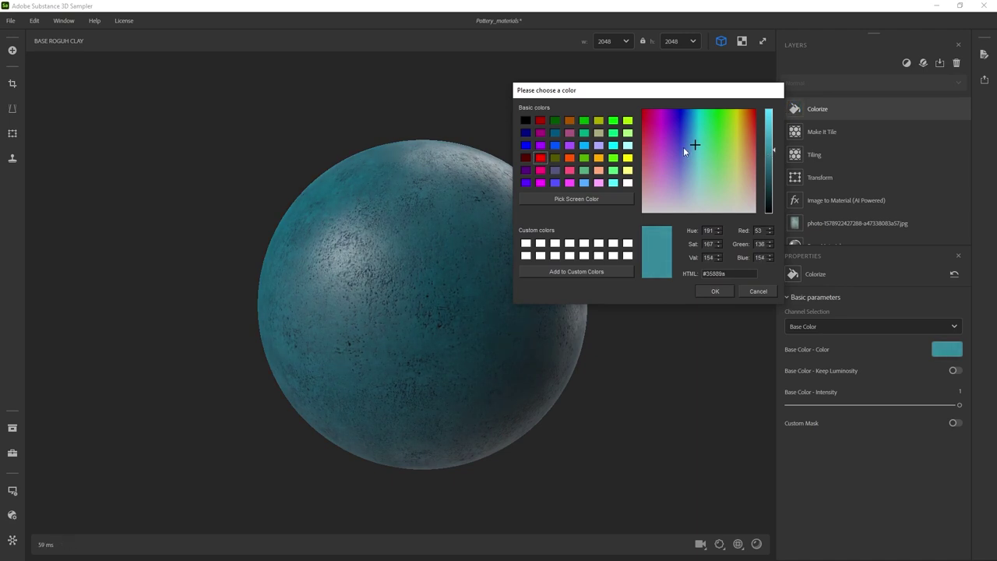
pyautogui.moveTo(694, 148); pyautogui.dragTo(695, 156)
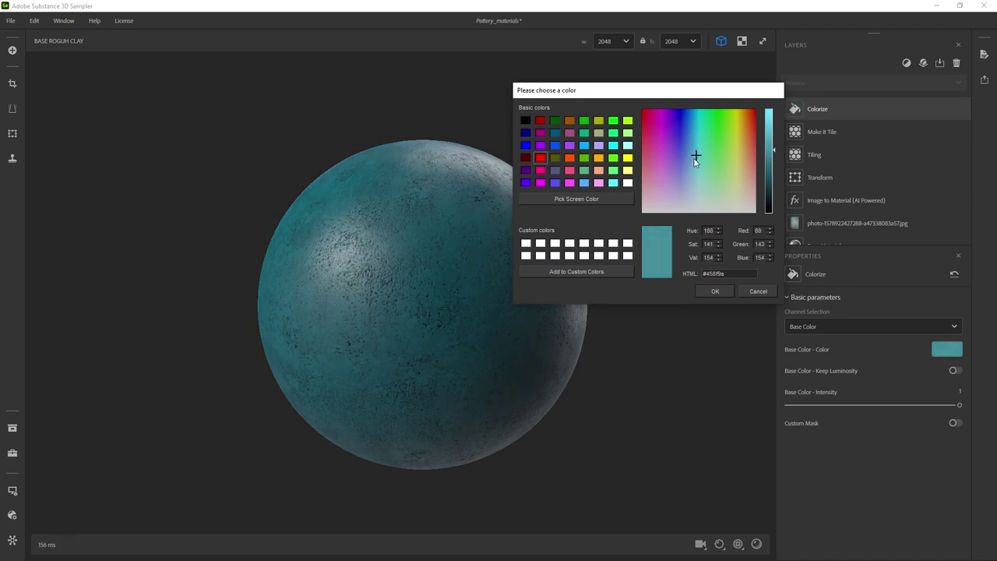
pyautogui.moveTo(771, 151); pyautogui.dragTo(773, 143)
pyautogui.moveTo(696, 156); pyautogui.dragTo(696, 155)
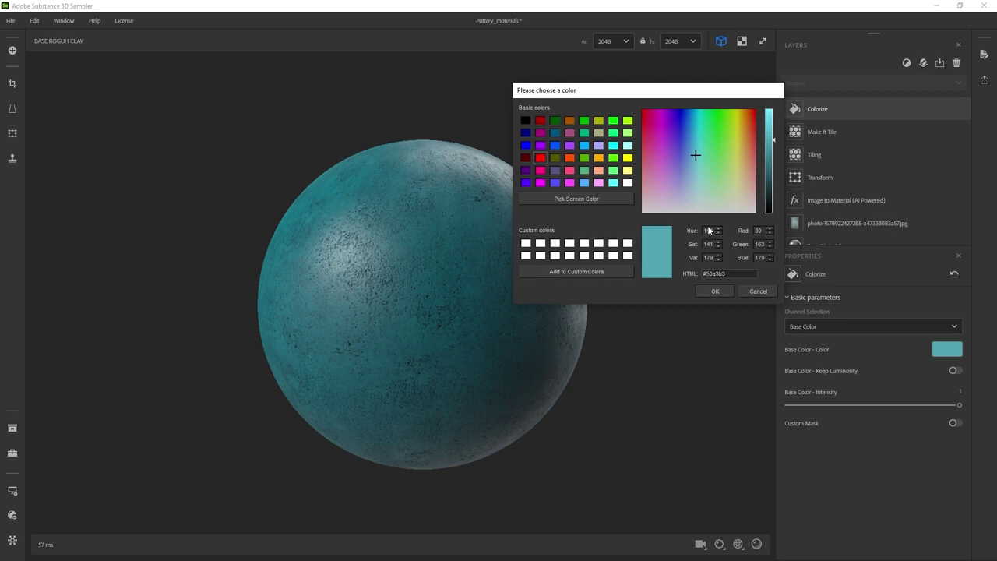
pyautogui.click(711, 290)
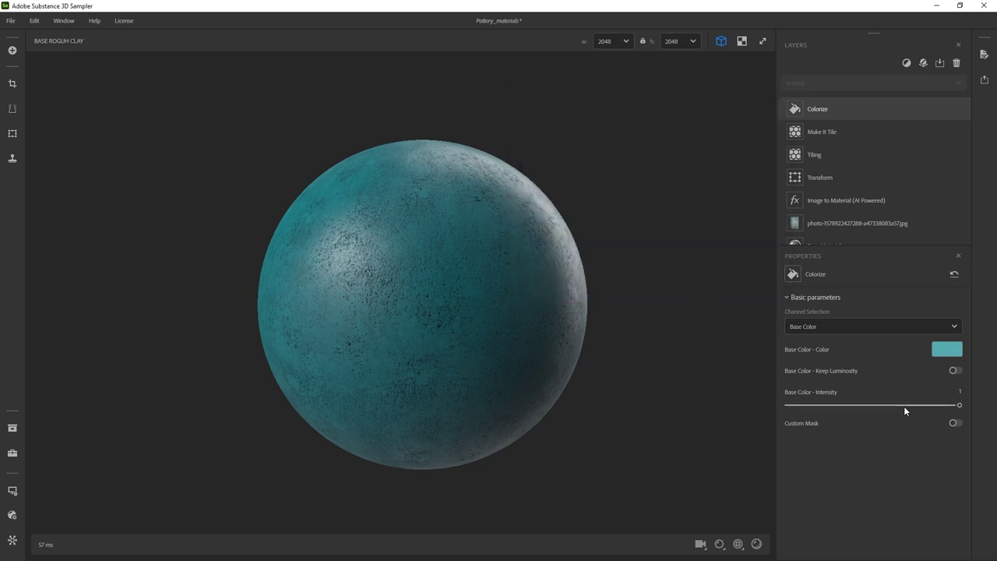
# Set the Colorize Base Color Intensity to 0.93, compare Keep Luminosity on and off, leave it off, and inspect the sphere
pyautogui.moveTo(911, 405); pyautogui.dragTo(946, 407)
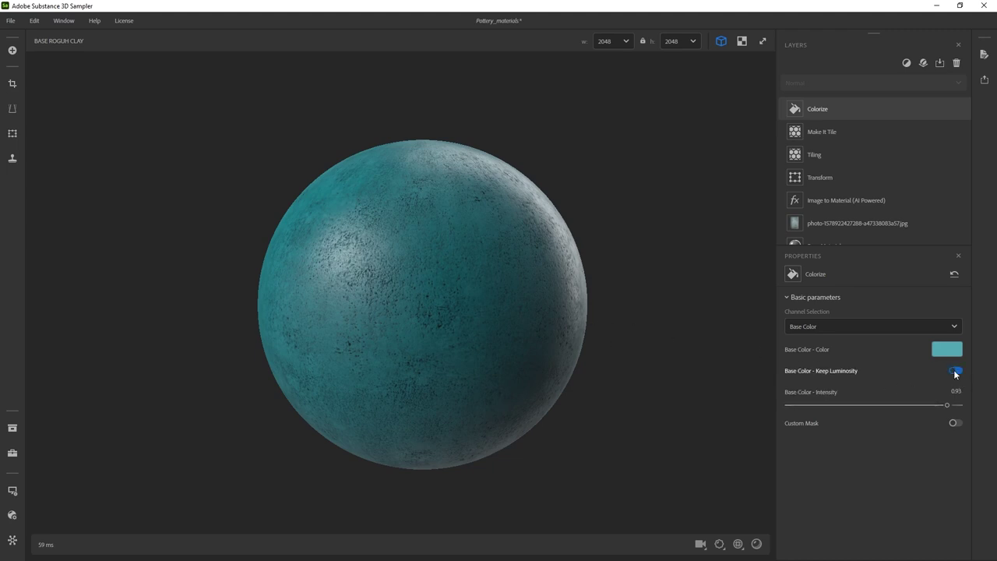
pyautogui.click(953, 370)
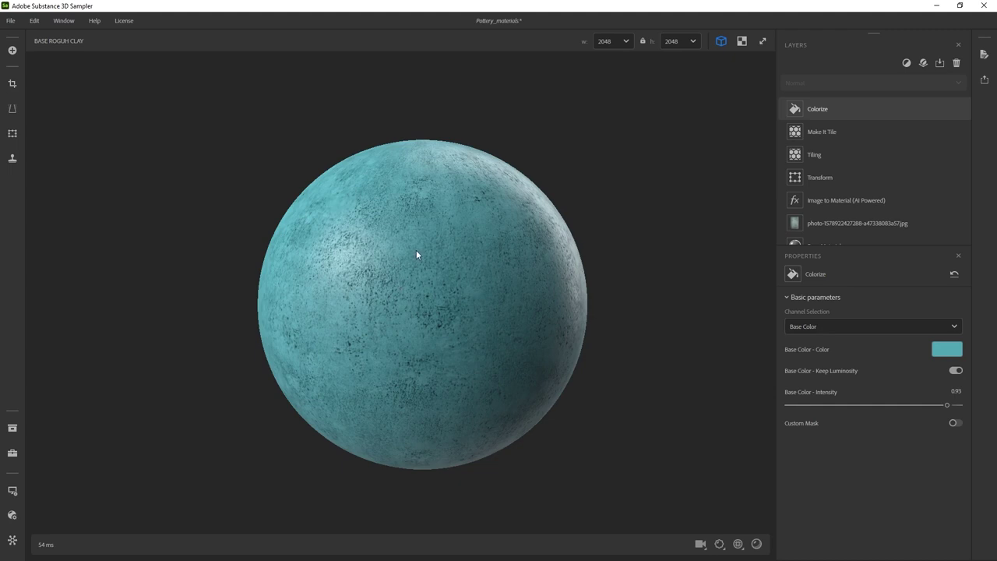
pyautogui.click(956, 371)
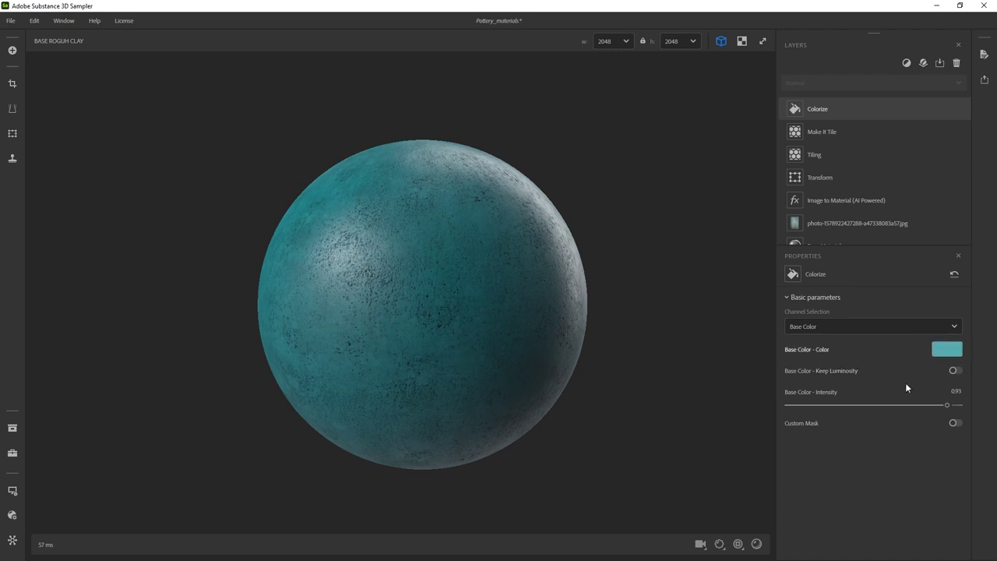
pyautogui.click(842, 327)
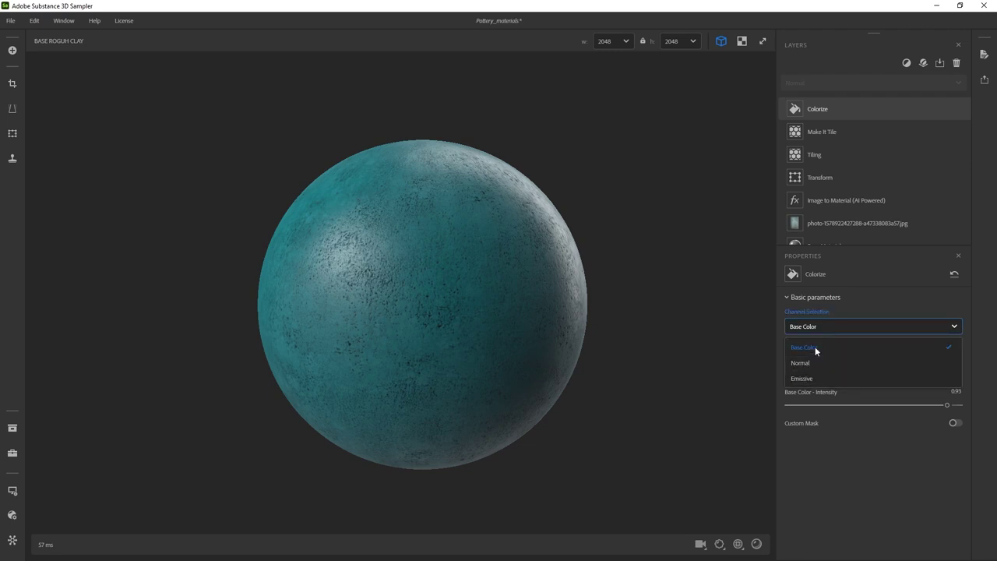
pyautogui.click(883, 323)
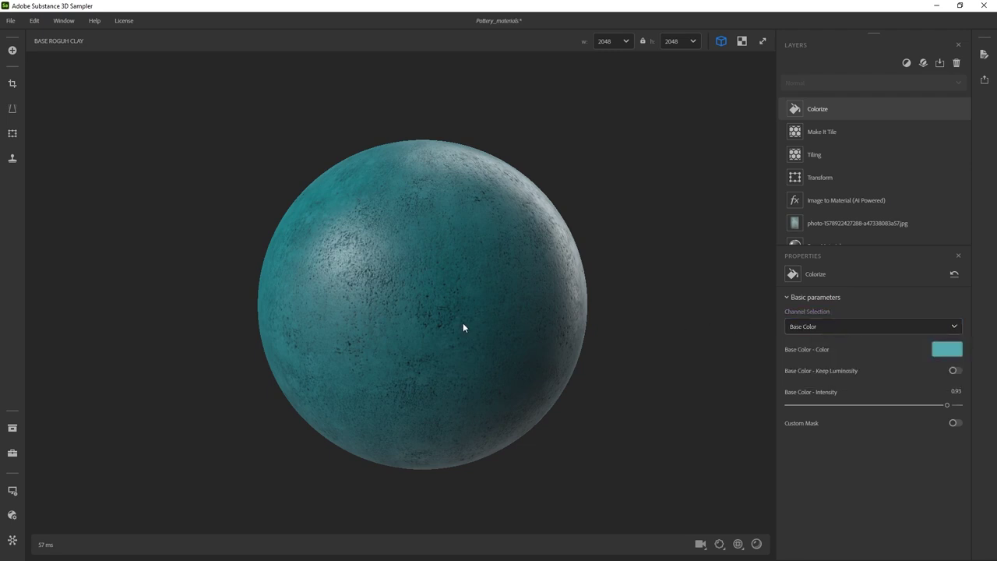
pyautogui.moveTo(527, 239); pyautogui.dragTo(642, 281)
pyautogui.scroll(5, 560, 263)
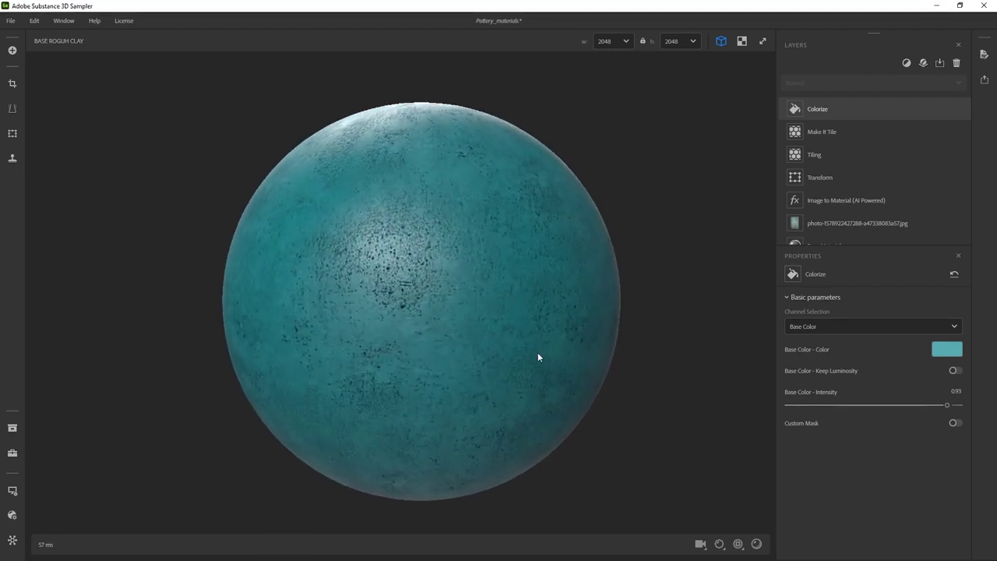
pyautogui.moveTo(551, 315); pyautogui.dragTo(493, 274)
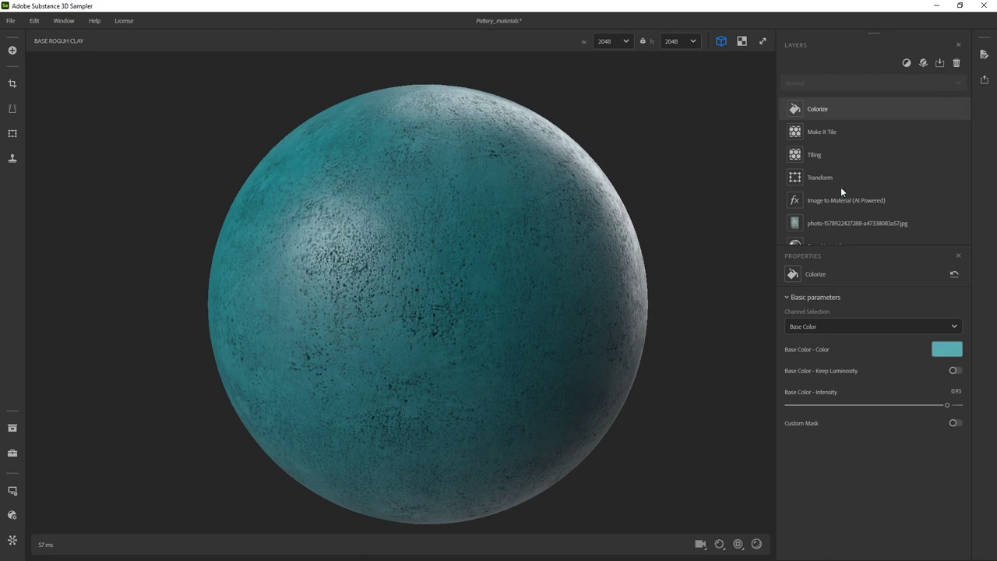
# Add an Equalize filter above the Colorize layer
pyautogui.click(906, 62)
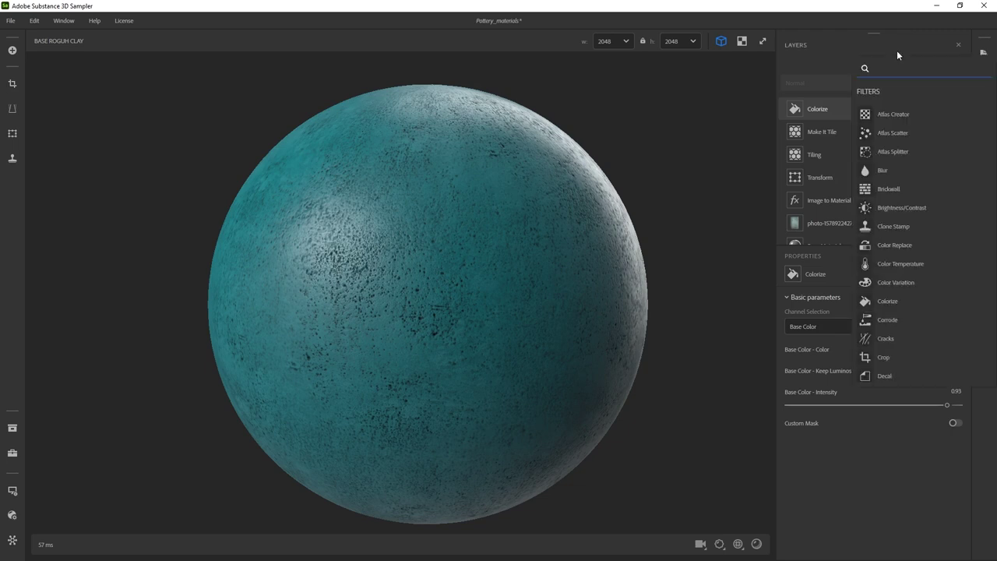
pyautogui.write('e')
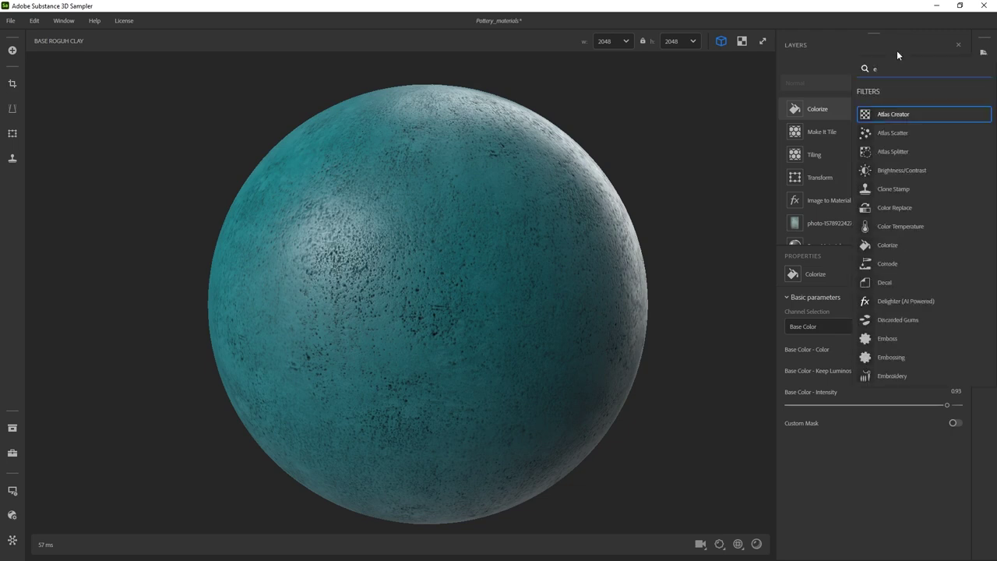
pyautogui.write('q')
pyautogui.click(871, 113)
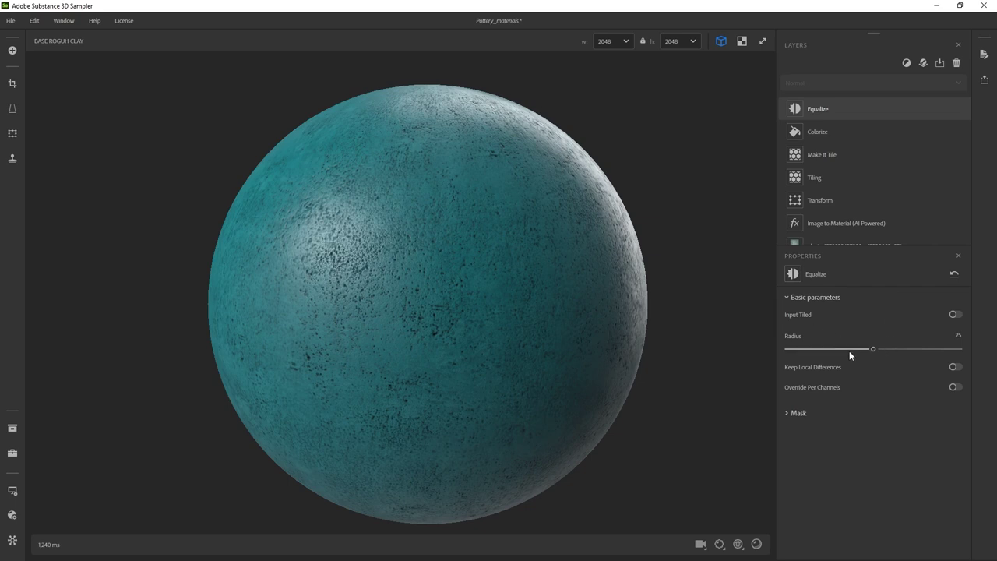
# Try low and high Equalize Radius values on the sphere and settle on a Radius of 18.35
pyautogui.moveTo(872, 350); pyautogui.dragTo(787, 359)
pyautogui.moveTo(379, 178); pyautogui.dragTo(474, 304)
pyautogui.moveTo(788, 349); pyautogui.dragTo(957, 349)
pyautogui.moveTo(850, 348); pyautogui.dragTo(823, 348)
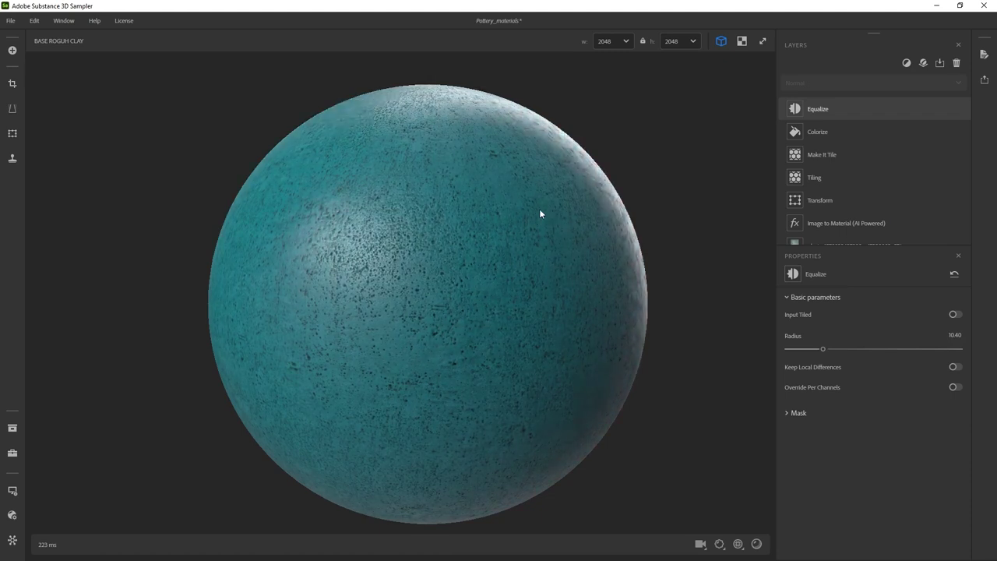
pyautogui.moveTo(849, 348)
pyautogui.mouseDown()
pyautogui.moveTo(839, 348)
pyautogui.moveTo(849, 348)
pyautogui.mouseUp()
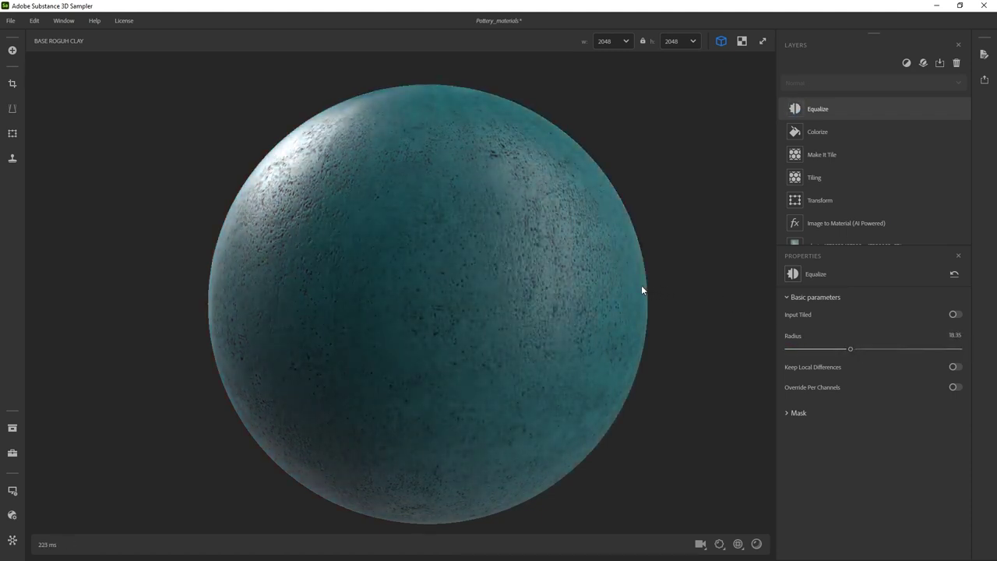
# Toggle the Equalize layer's visibility to compare the sphere with and without it, leaving the layer visible
pyautogui.click(964, 110)
pyautogui.click(964, 110)
pyautogui.click(964, 110)
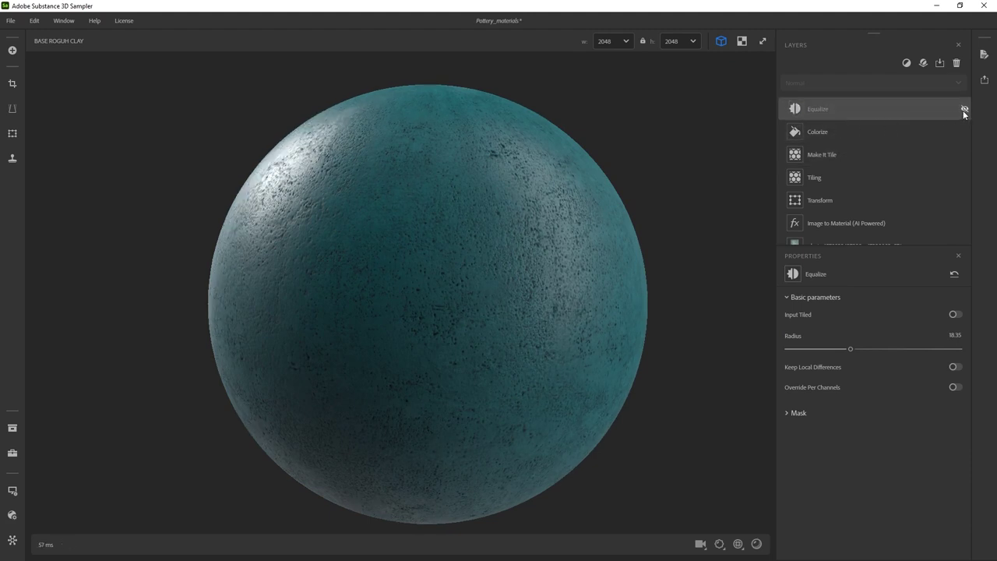
pyautogui.click(964, 110)
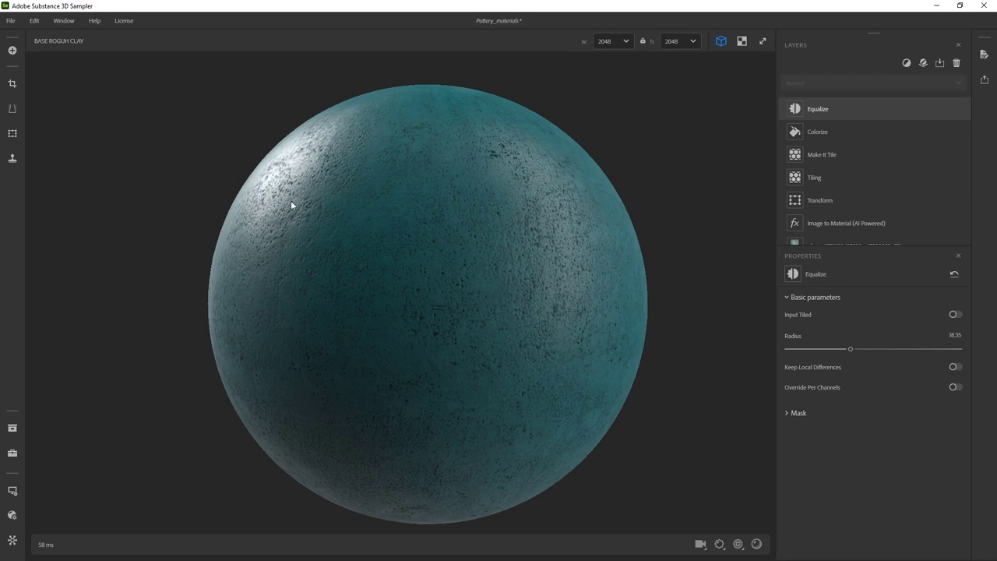
# Compare the sphere with and without Equalize, leaving that layer visible, and add a Normal/Height Adjustment filter above it
pyautogui.click(964, 110)
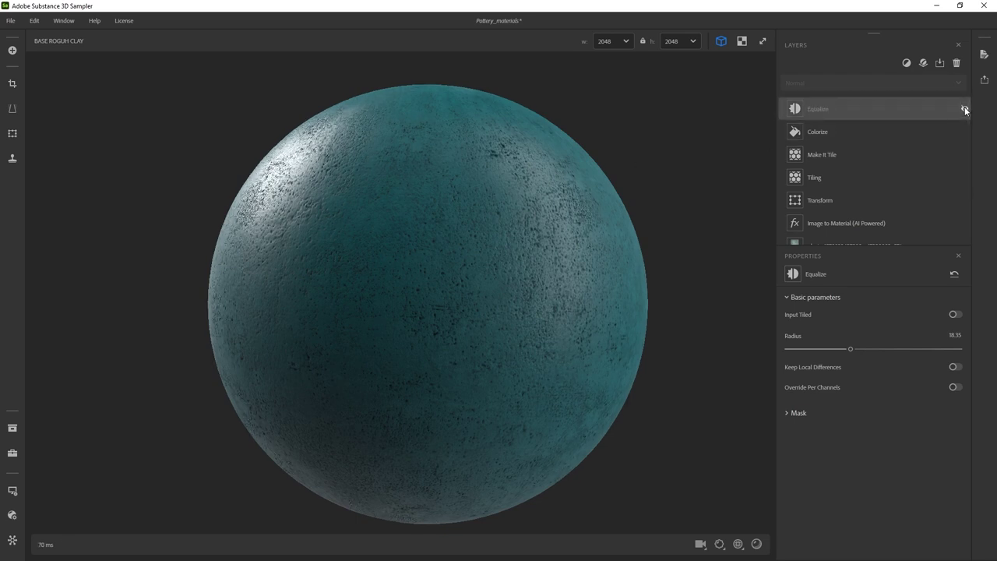
pyautogui.click(964, 110)
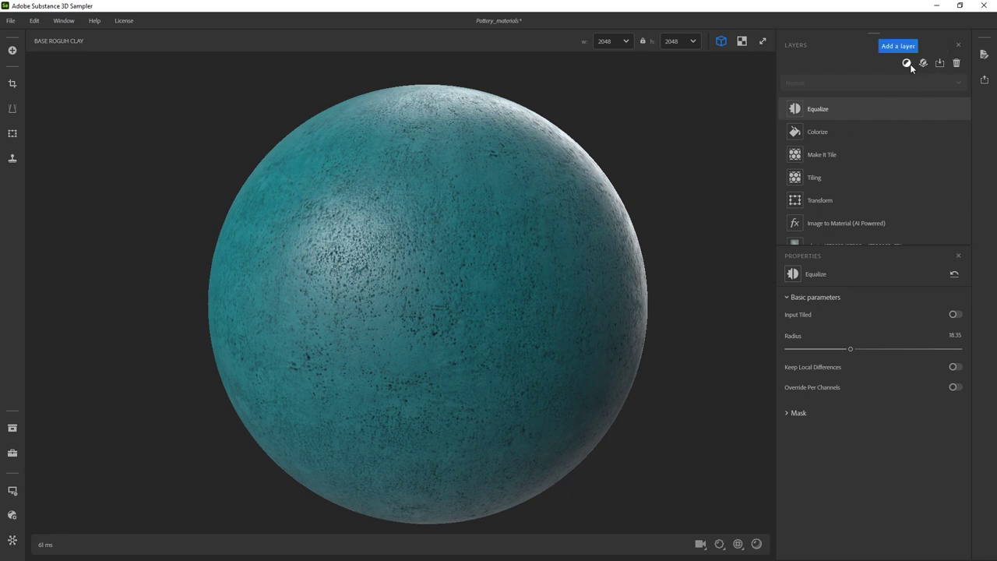
pyautogui.press('space')
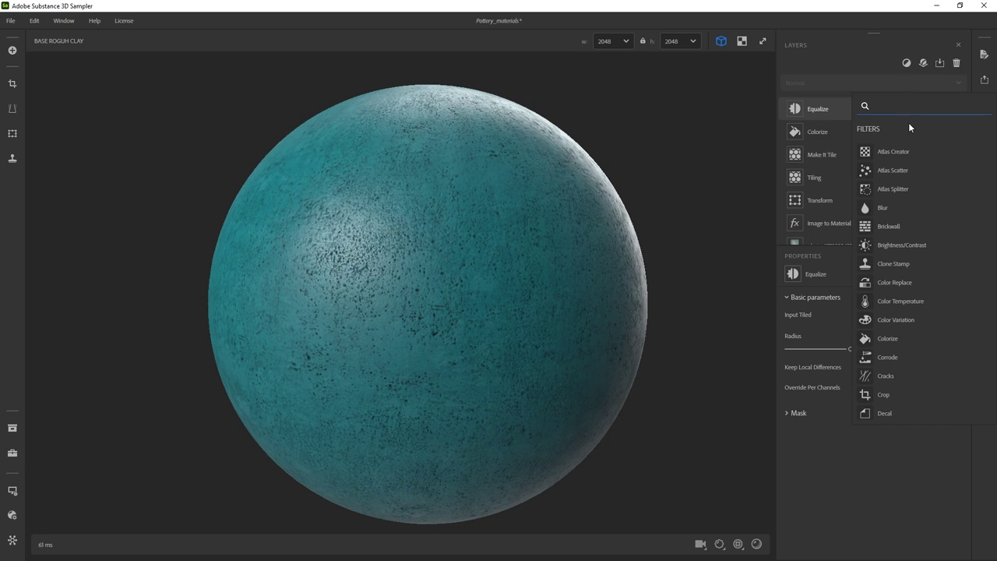
pyautogui.write('he')
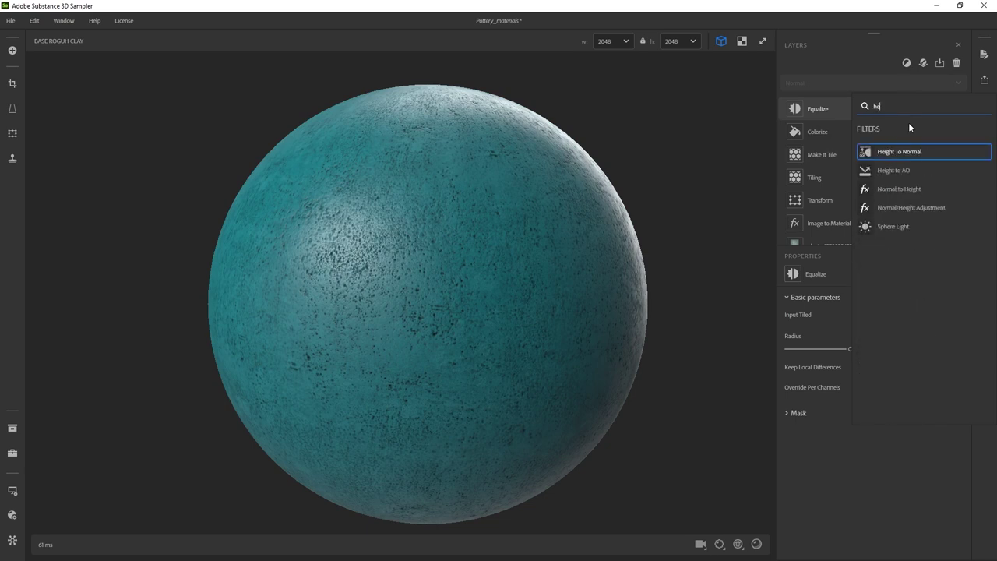
pyautogui.click(899, 208)
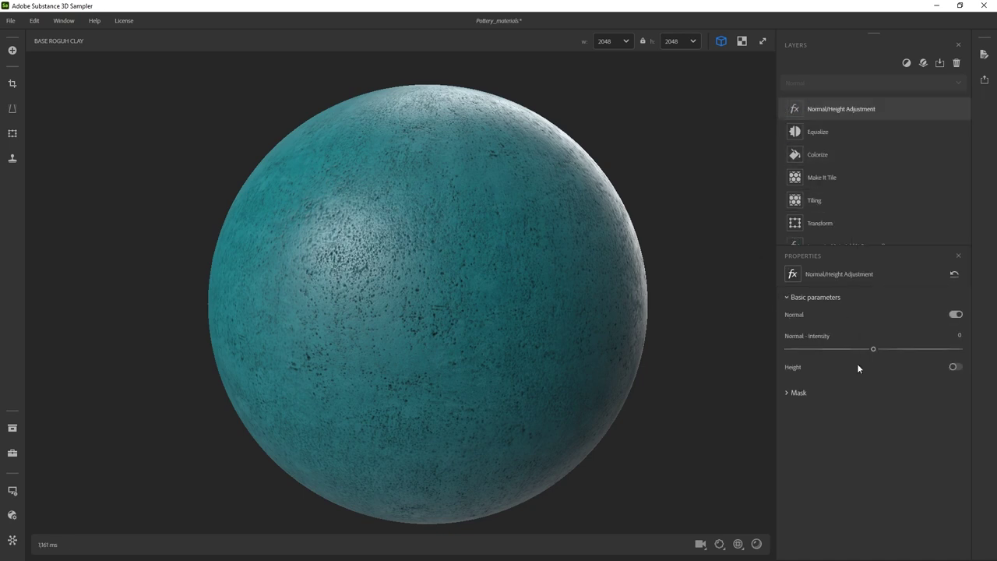
# Set the Normal Intensity to -0.31 while checking the Normal output beside the sphere, and return to the sphere-only view
pyautogui.click(742, 41)
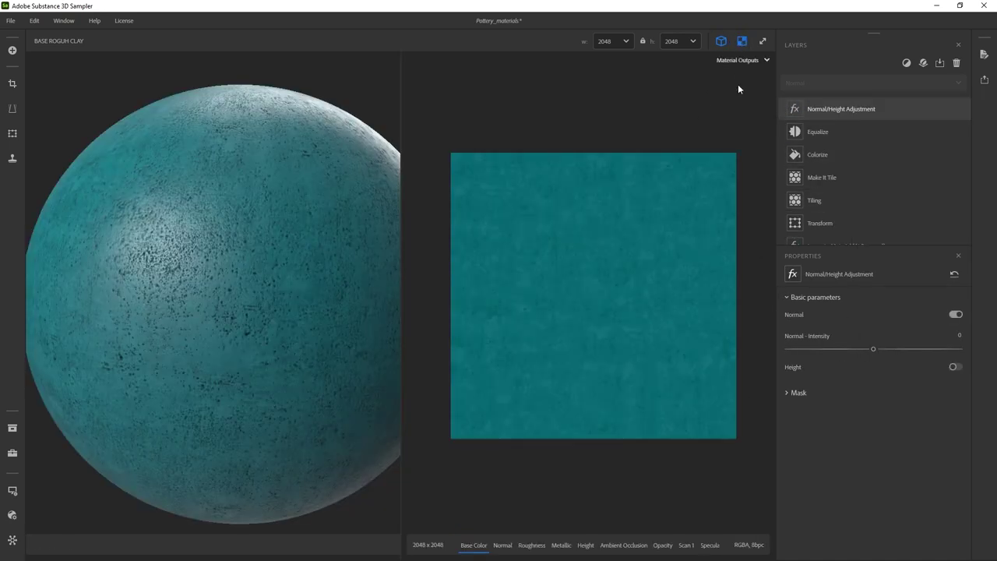
pyautogui.click(505, 550)
pyautogui.scroll(3, 595, 288)
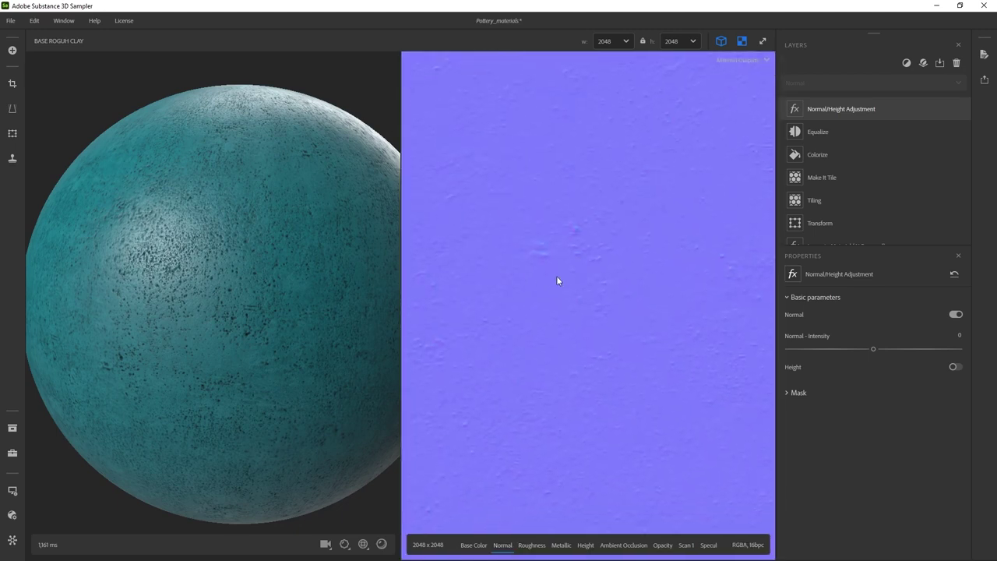
pyautogui.moveTo(871, 349); pyautogui.dragTo(846, 349)
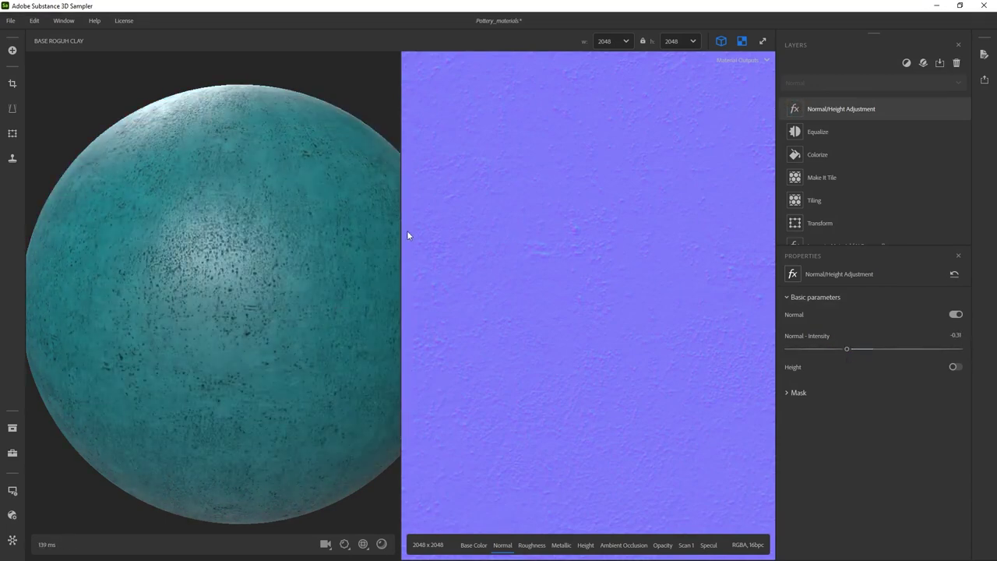
pyautogui.click(740, 43)
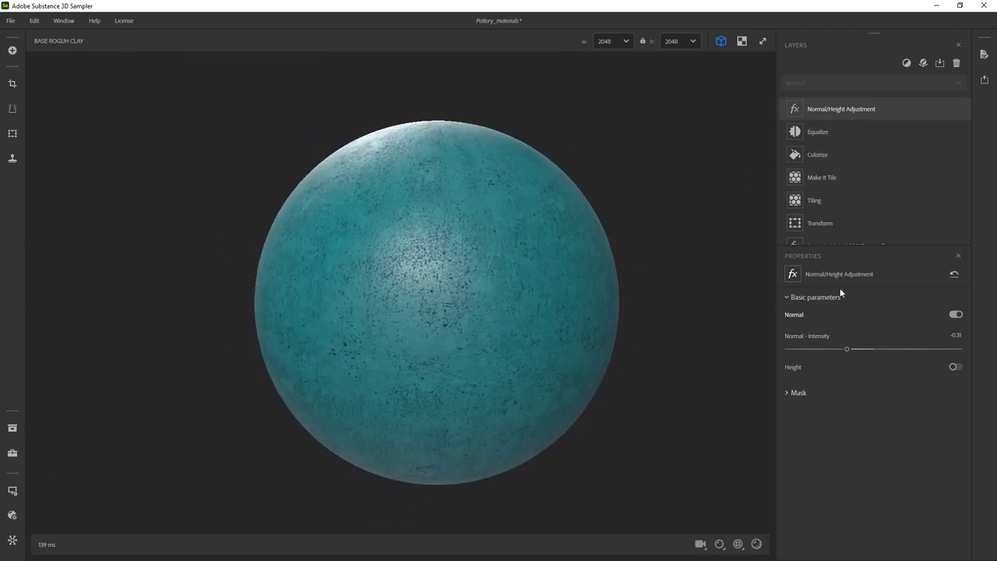
# Show the full layer stack and inspect the sphere's surface relief up close under rotated lighting
pyautogui.moveTo(841, 246); pyautogui.dragTo(840, 330)
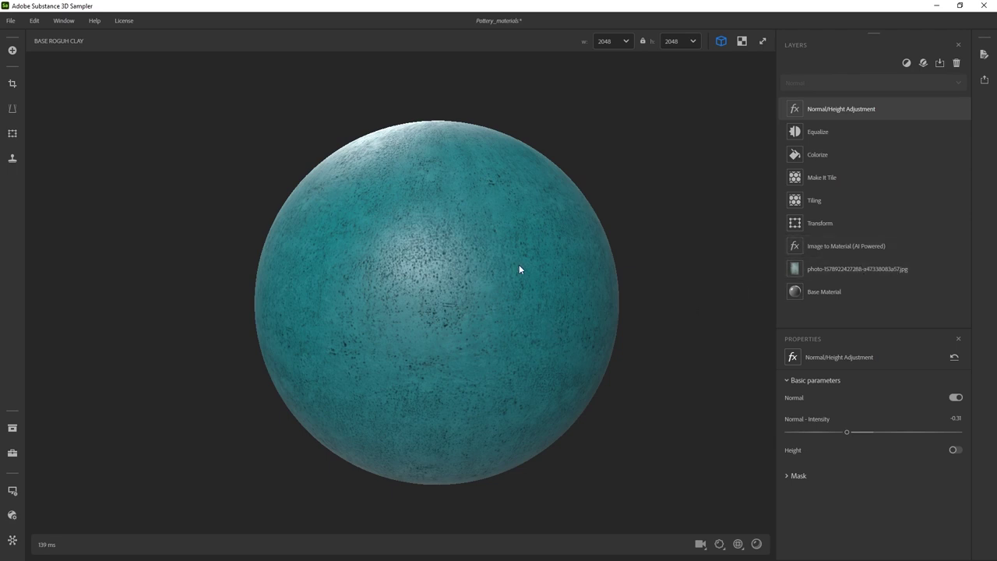
pyautogui.keyDown('shift'); pyautogui.moveTo(543, 209); pyautogui.dragTo(493, 232, button='right'); pyautogui.keyUp('shift')
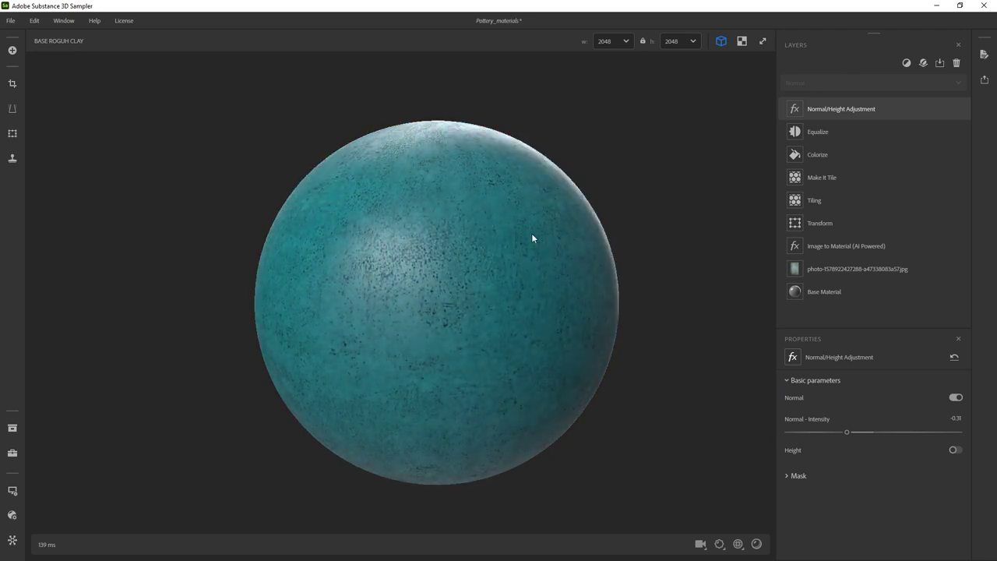
pyautogui.scroll(5, 491, 218)
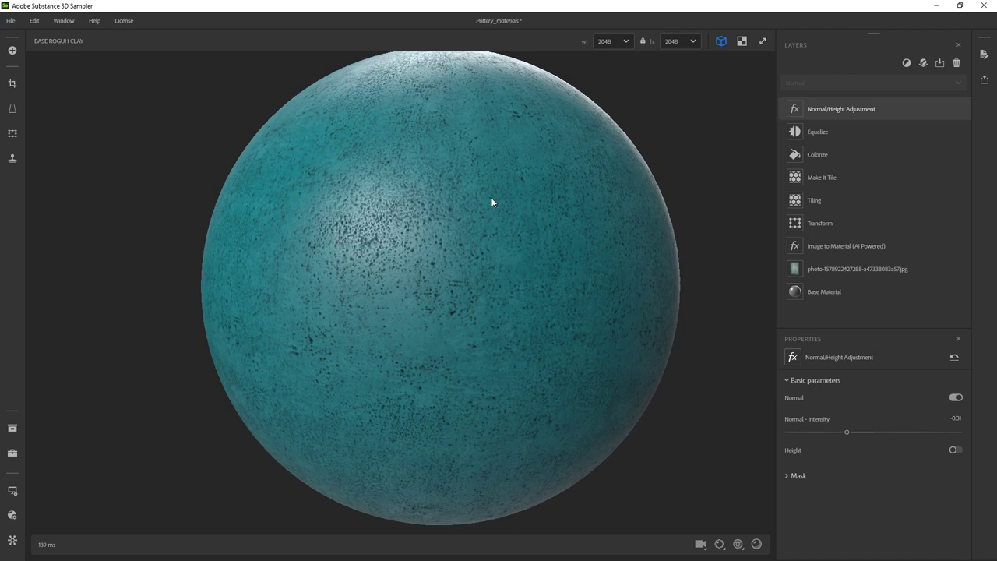
pyautogui.moveTo(492, 200); pyautogui.dragTo(497, 244, button='middle')
pyautogui.moveTo(473, 178); pyautogui.dragTo(512, 239)
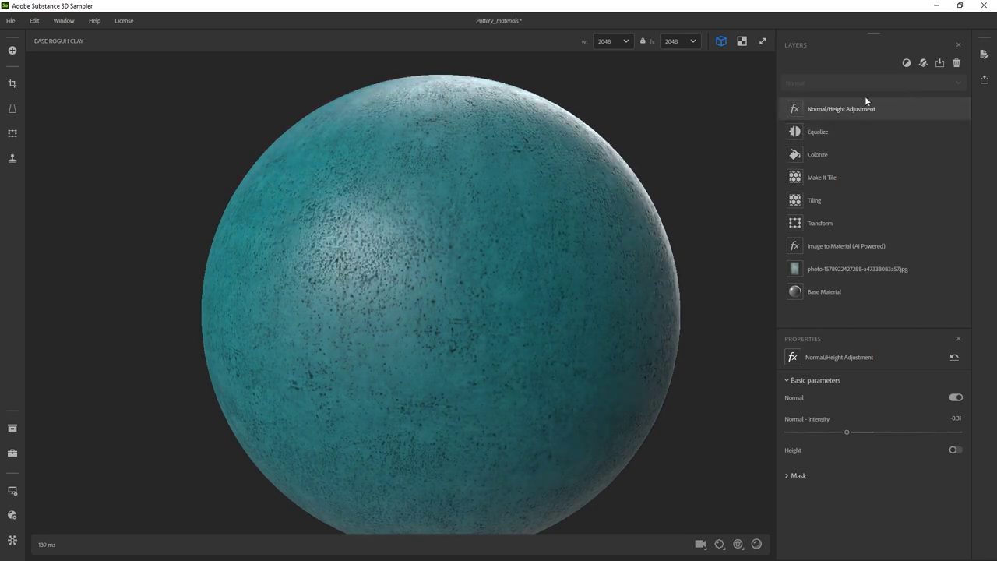
# Add a Color Variation filter above the Normal/Height Adjustment layer and show all its parameters beside the sphere-only view
pyautogui.click(906, 63)
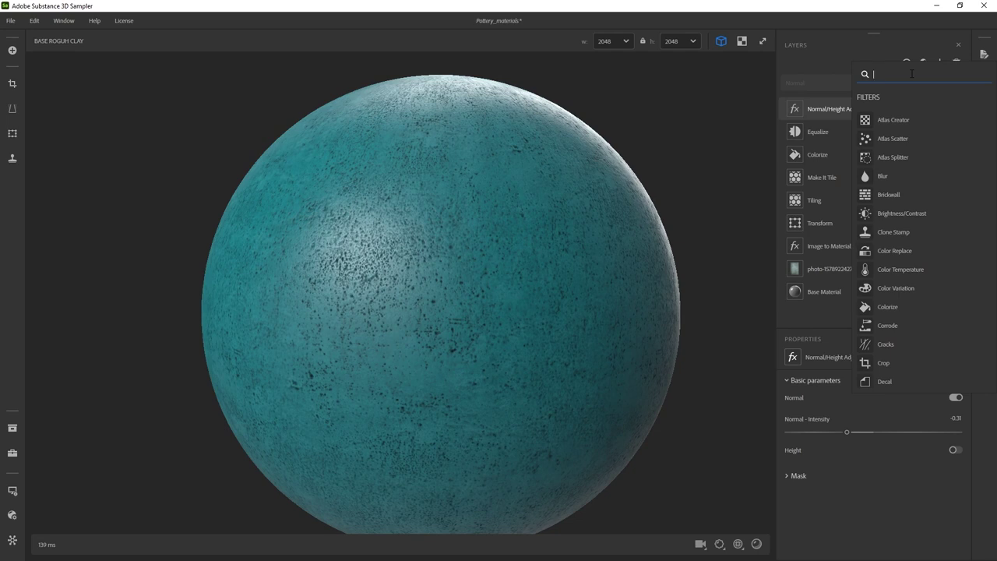
pyautogui.write('col')
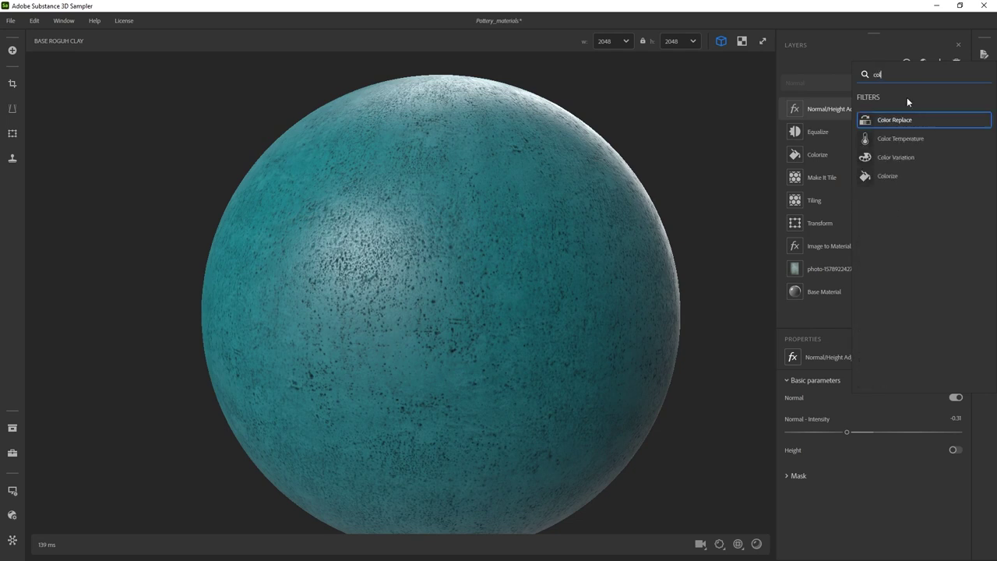
pyautogui.click(906, 157)
pyautogui.moveTo(308, 294); pyautogui.dragTo(268, 240)
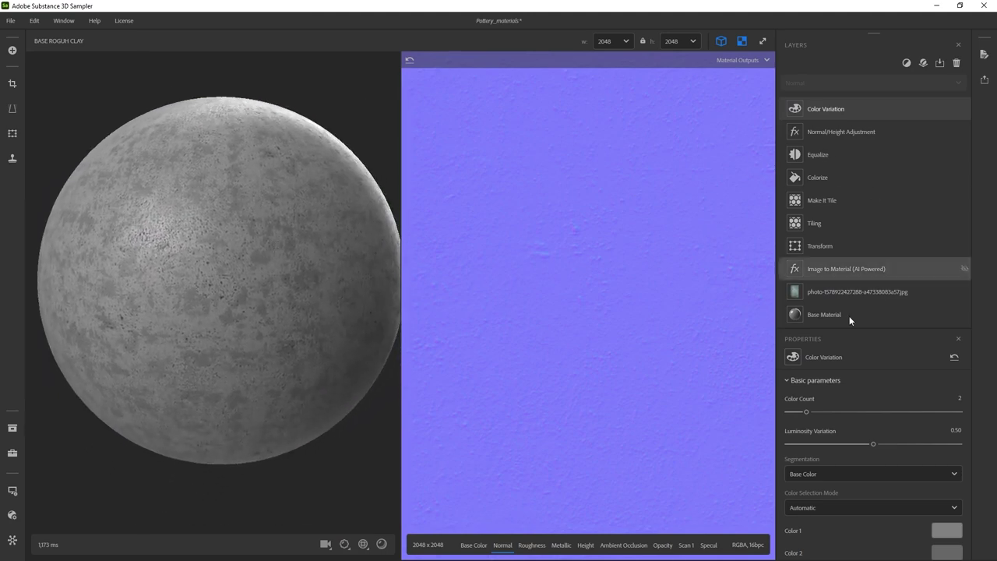
pyautogui.click(741, 40)
pyautogui.scroll(-1, 887, 397)
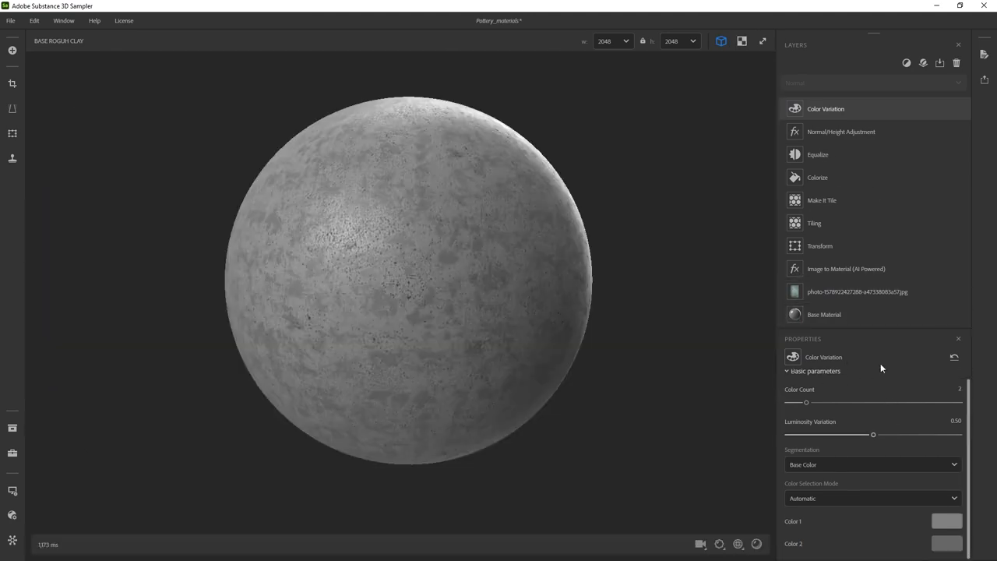
pyautogui.moveTo(879, 329); pyautogui.dragTo(904, 262)
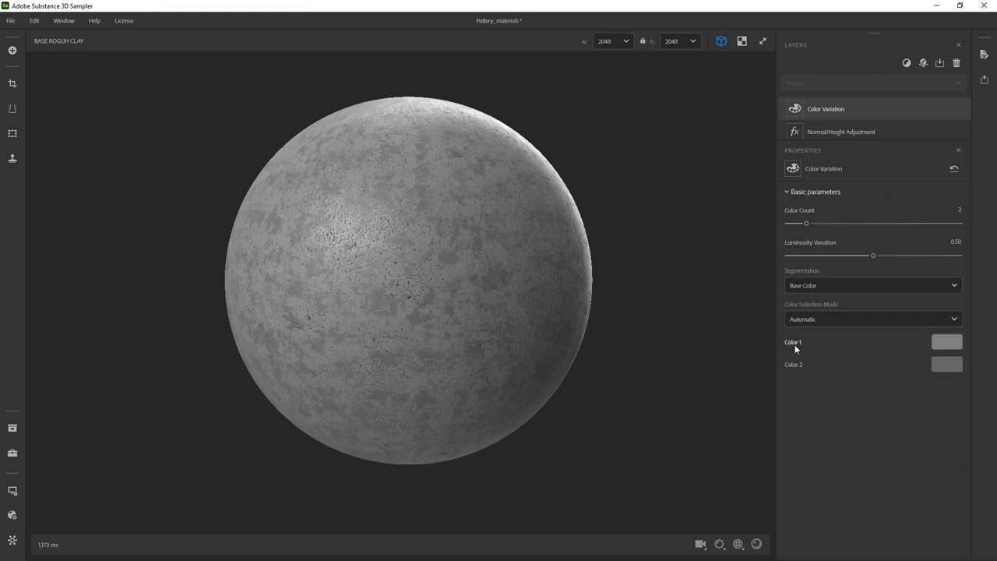
# Set the Color Variation filter's Color 1 to dark blue #10477a and Color 2 to teal #2b8ea2
pyautogui.click(938, 342)
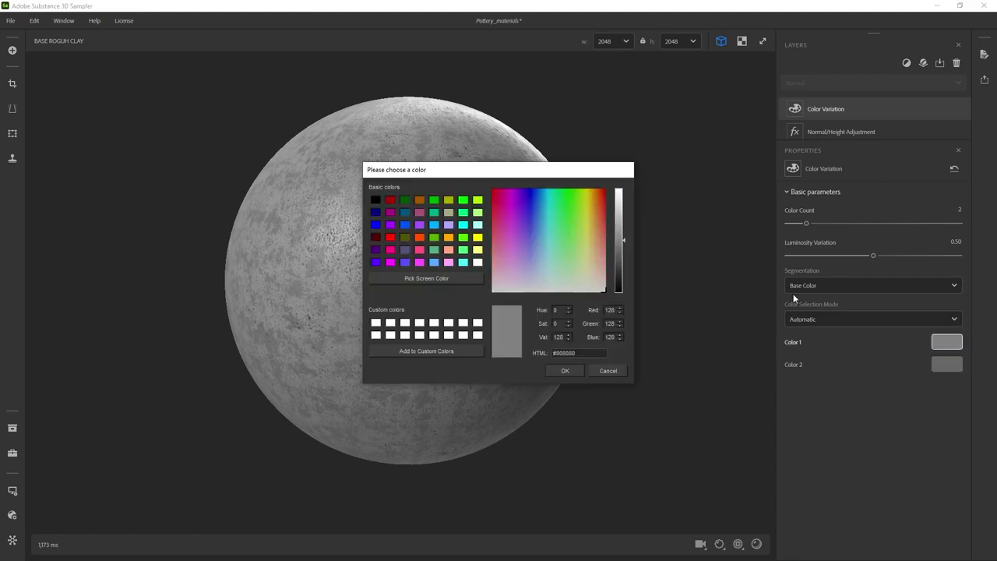
pyautogui.click(539, 200)
pyautogui.click(620, 246)
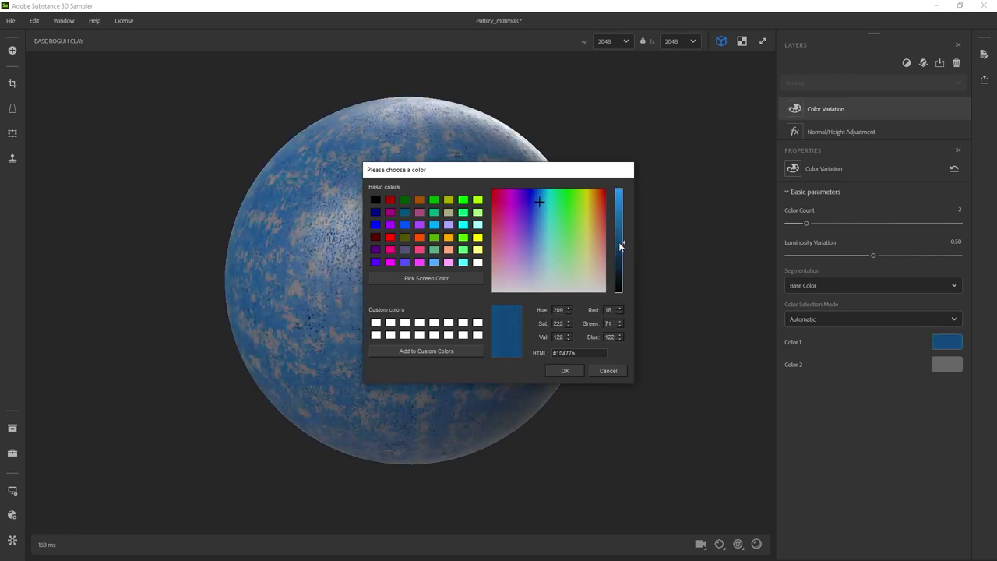
pyautogui.click(583, 371)
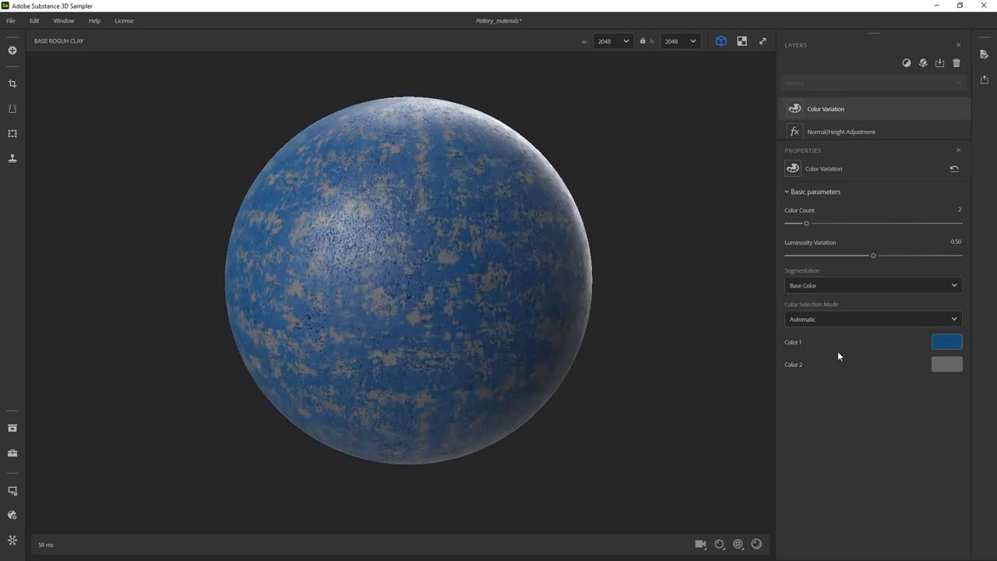
pyautogui.click(948, 364)
pyautogui.moveTo(539, 241); pyautogui.dragTo(545, 216)
pyautogui.click(621, 226)
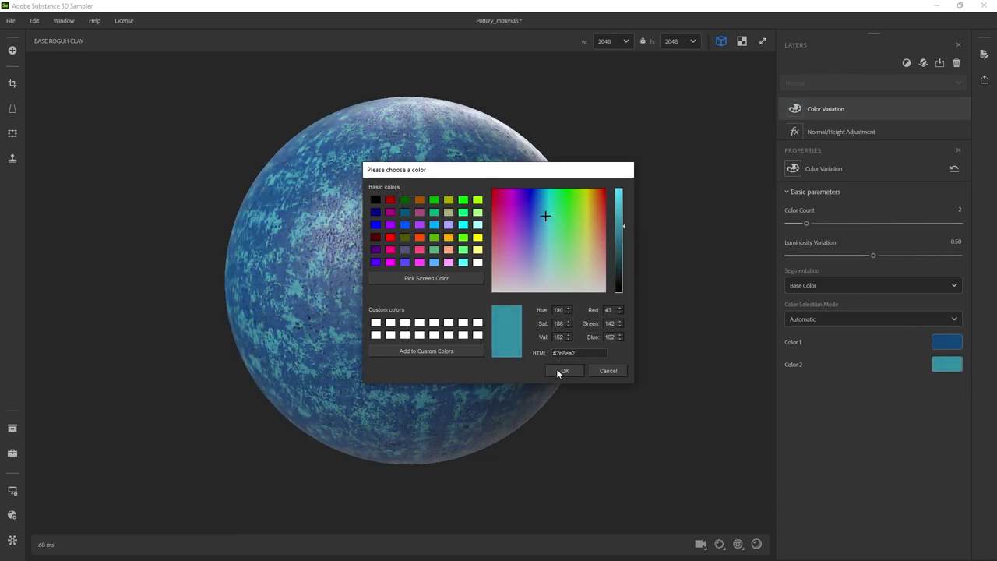
pyautogui.click(562, 371)
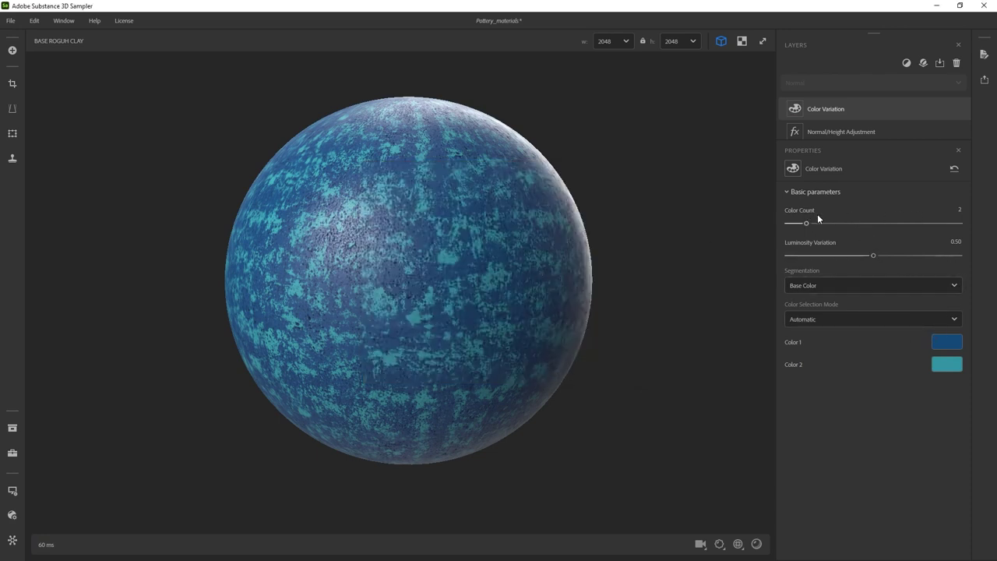
# Raise the Color Count to 4 and set Color 3 to yellow and Color 4 to orange-red
pyautogui.moveTo(802, 225); pyautogui.dragTo(837, 225)
pyautogui.click(948, 389)
pyautogui.click(590, 212)
pyautogui.click(590, 218)
pyautogui.press('Return')
pyautogui.click(942, 408)
pyautogui.click(564, 195)
pyautogui.click(597, 216)
pyautogui.click(600, 209)
pyautogui.click(564, 370)
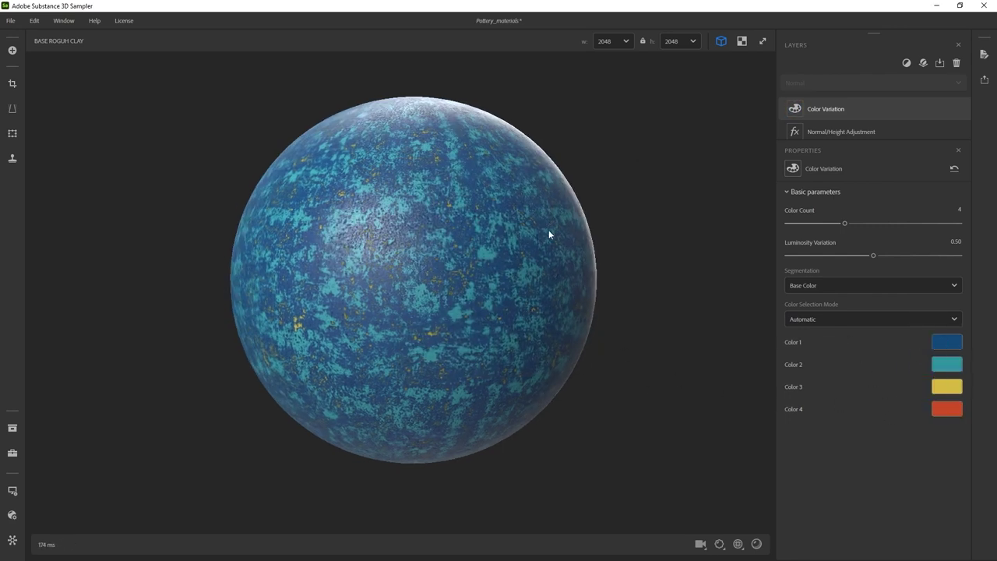
# Examine the Height output up close and compare its dark pits with the color patches on the sphere
pyautogui.click(741, 41)
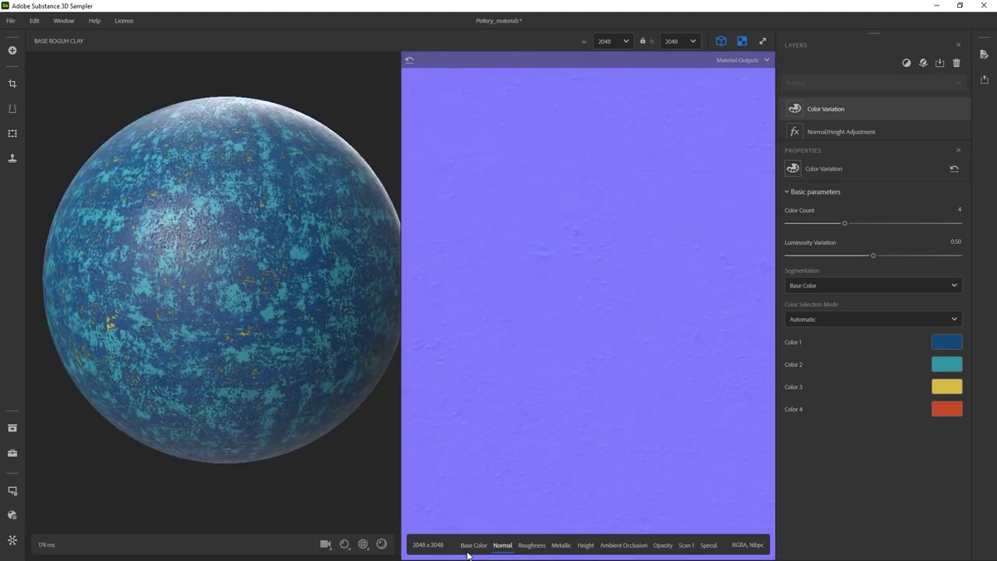
pyautogui.click(585, 544)
pyautogui.scroll(-2, 580, 328)
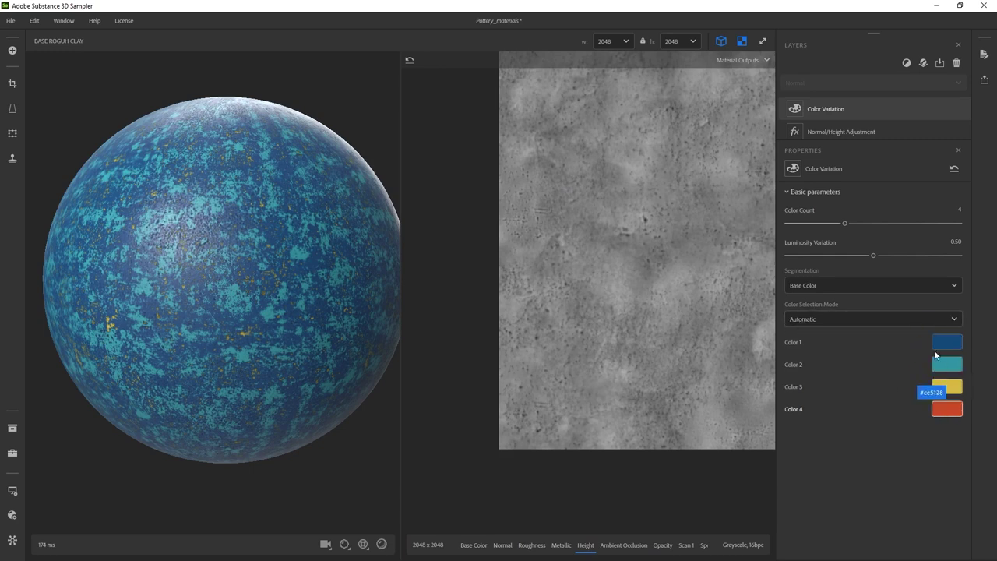
pyautogui.scroll(2, 607, 310)
pyautogui.scroll(1, 623, 280)
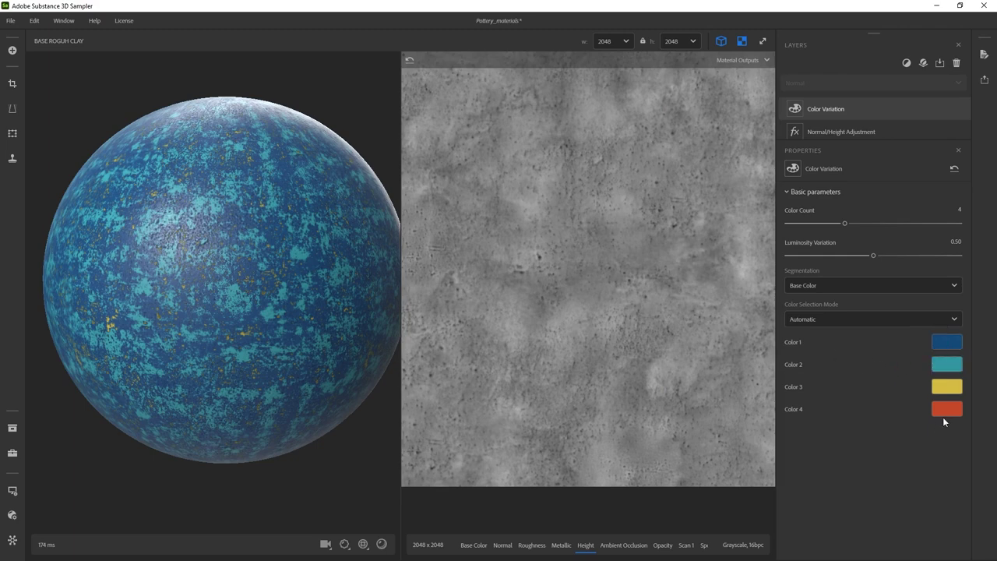
pyautogui.scroll(1, 532, 251)
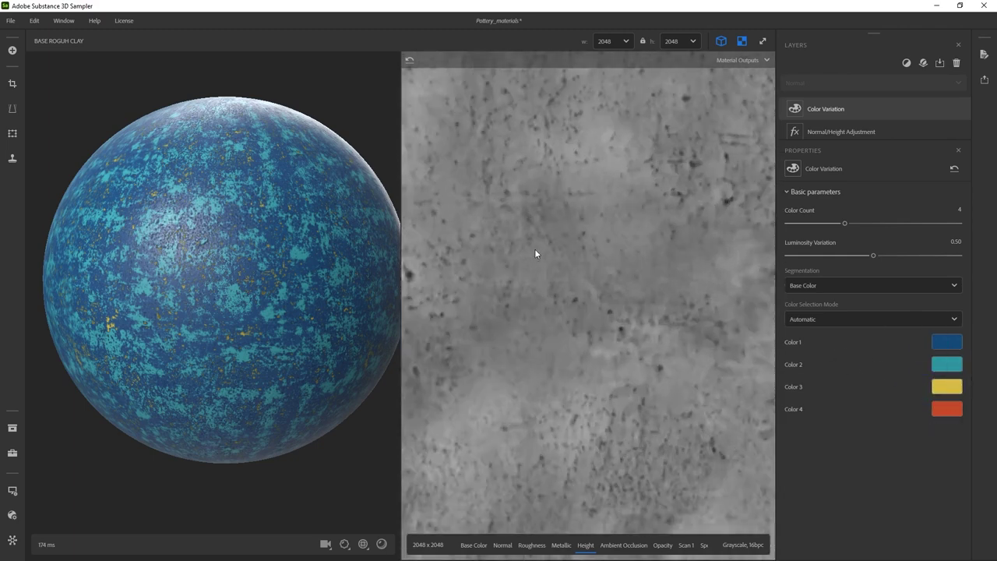
pyautogui.moveTo(577, 294); pyautogui.dragTo(754, 353, button='middle')
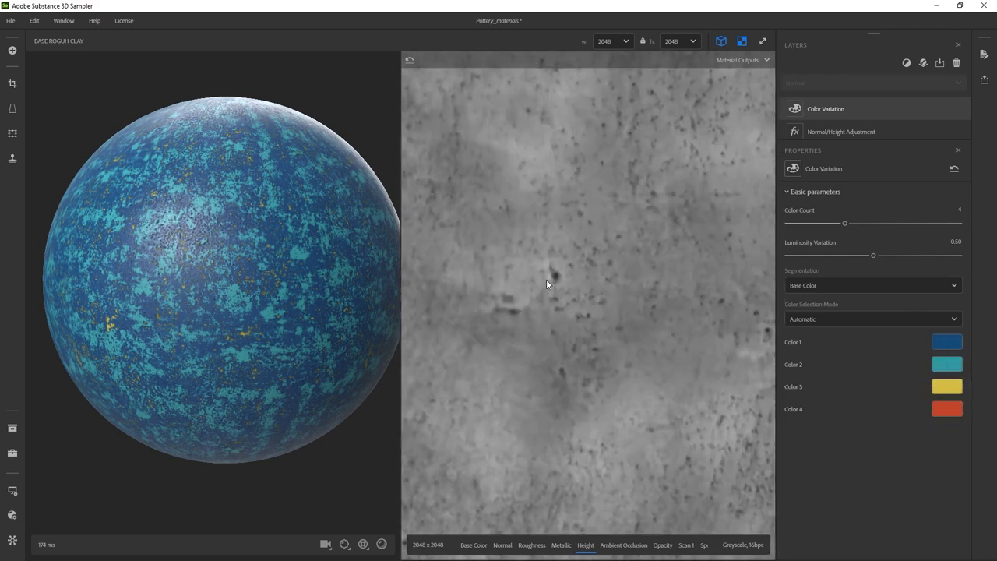
pyautogui.scroll(4, 471, 298)
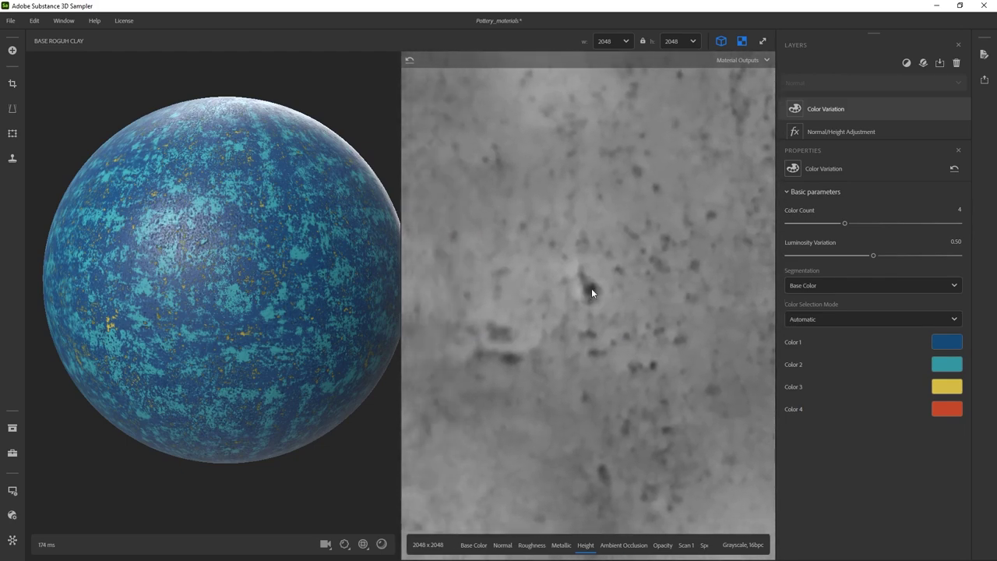
pyautogui.scroll(5, 195, 296)
pyautogui.moveTo(264, 261)
pyautogui.mouseDown()
pyautogui.moveTo(286, 245)
pyautogui.moveTo(300, 254)
pyautogui.moveTo(269, 269)
pyautogui.mouseUp()
pyautogui.moveTo(959, 414)
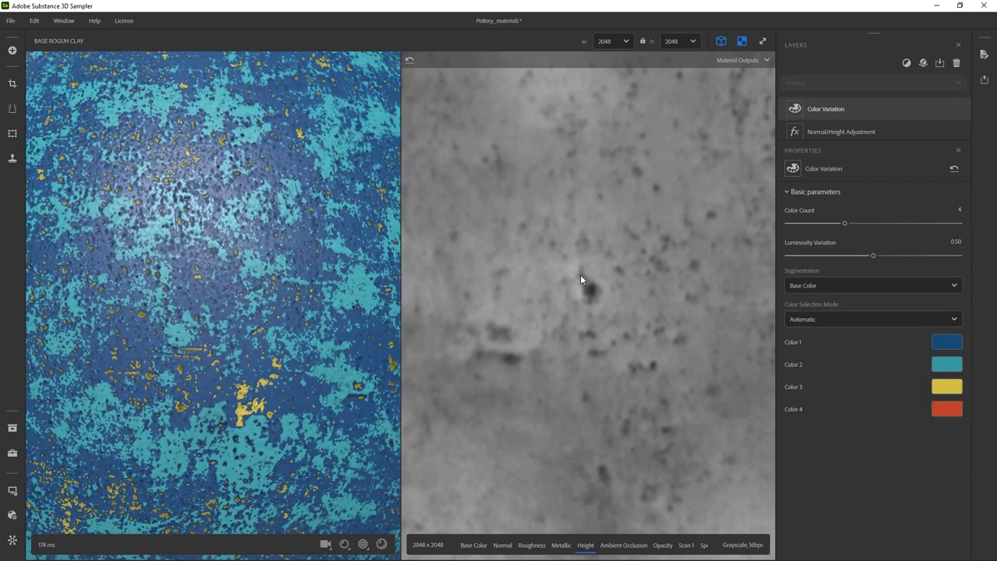
pyautogui.moveTo(261, 254); pyautogui.dragTo(160, 258)
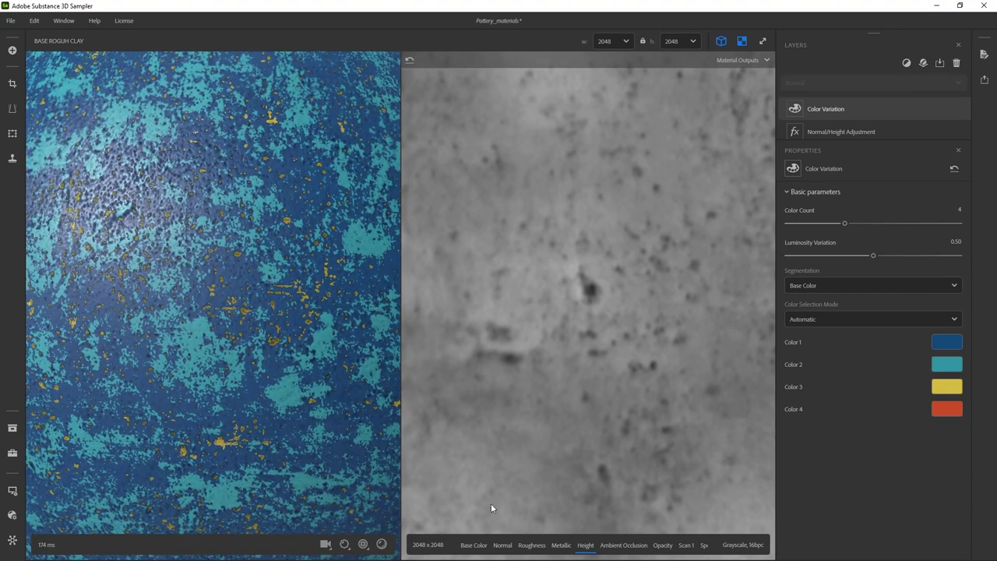
# Check the Base Color output for how the variation colors are distributed, and return to the sphere-only view
pyautogui.click(474, 545)
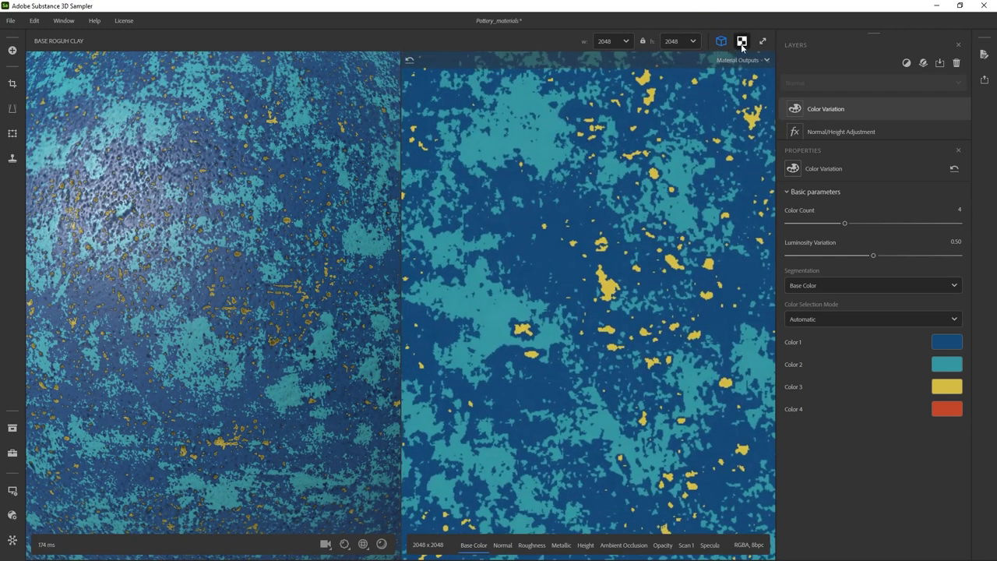
pyautogui.click(741, 42)
pyautogui.moveTo(517, 231); pyautogui.dragTo(577, 346)
# Try a slightly lower Luminosity Variation, delete the Color Variation layer, and give the layer stack more room
pyautogui.moveTo(873, 255); pyautogui.dragTo(859, 254)
pyautogui.click(957, 63)
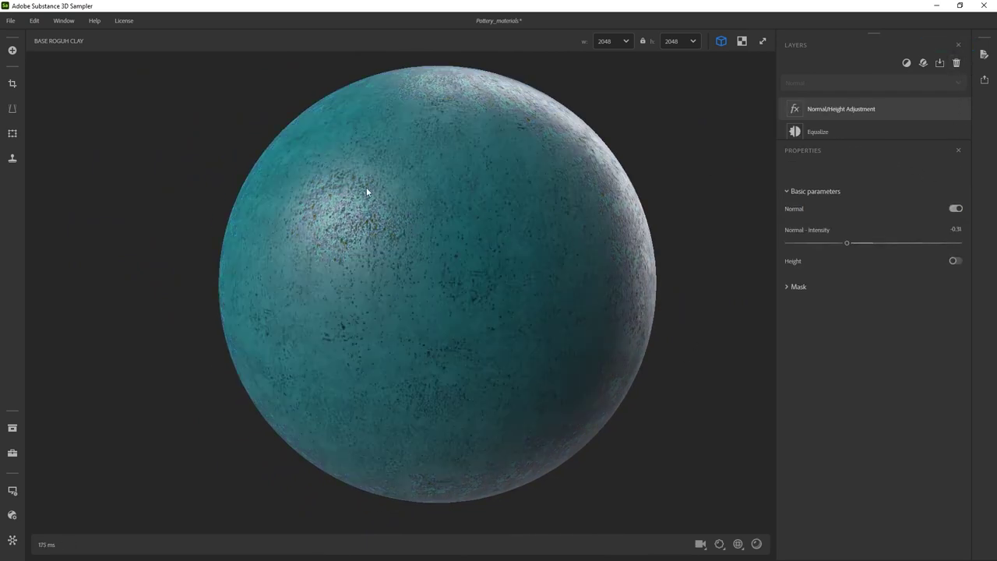
pyautogui.moveTo(870, 141); pyautogui.dragTo(881, 273)
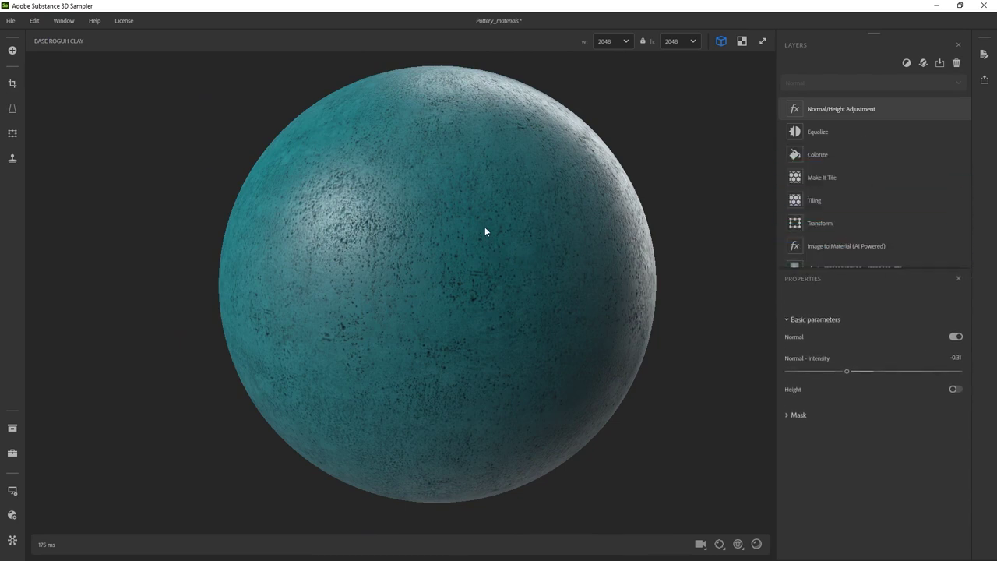
# Add a Dust filter above the Normal/Height Adjustment layer and inspect its effect on the sphere
pyautogui.moveTo(534, 217); pyautogui.dragTo(578, 182)
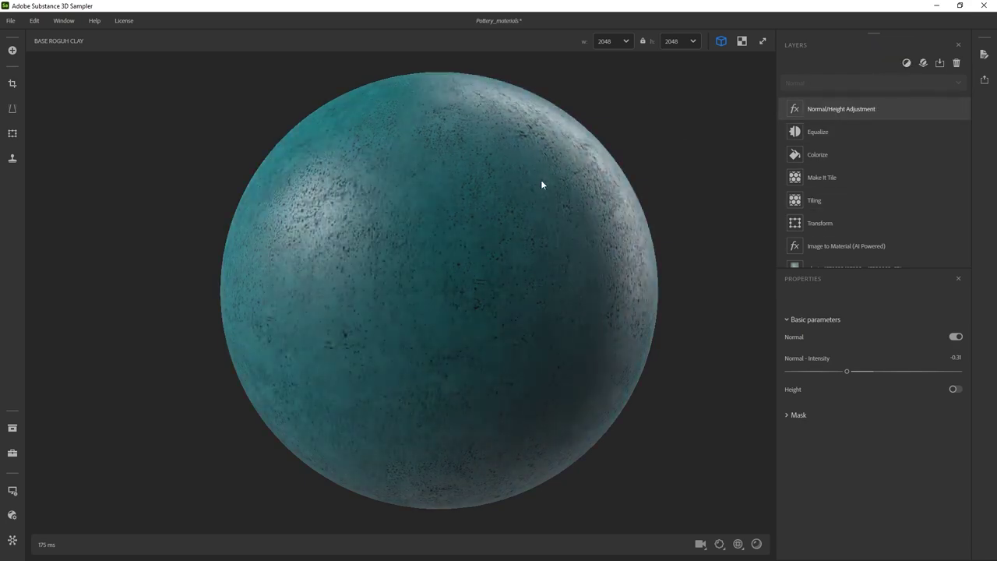
pyautogui.scroll(6, 412, 227)
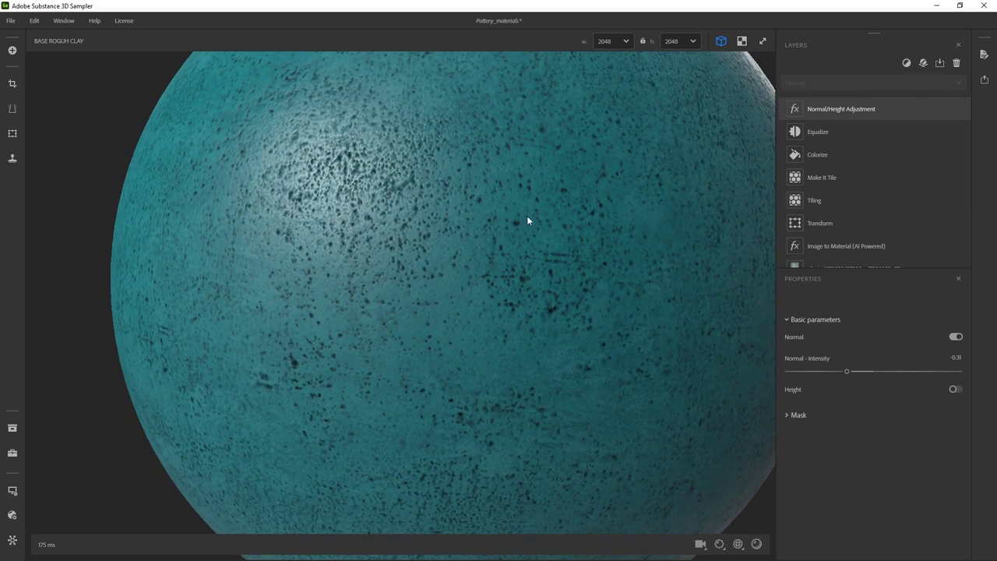
pyautogui.scroll(-5, 533, 249)
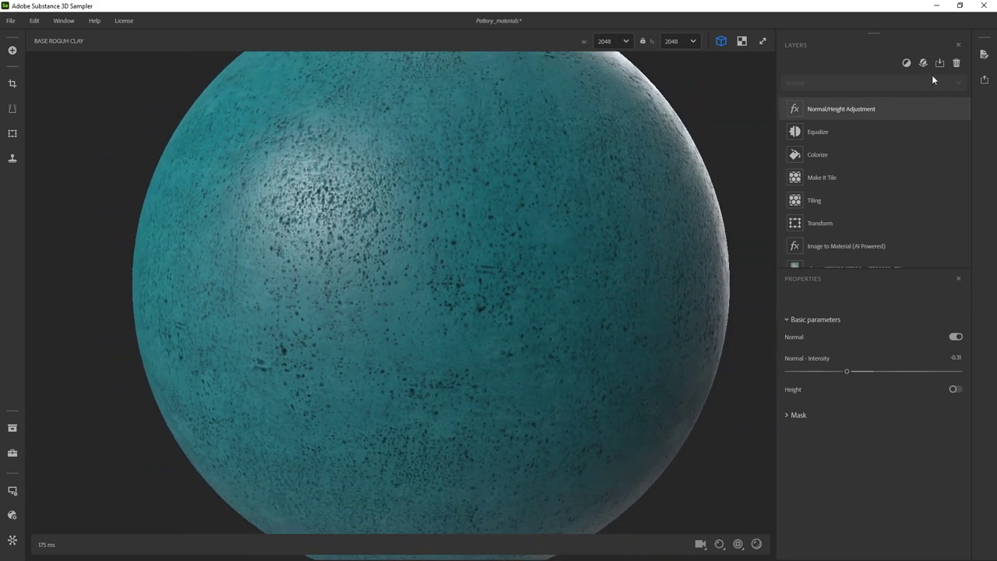
pyautogui.click(907, 63)
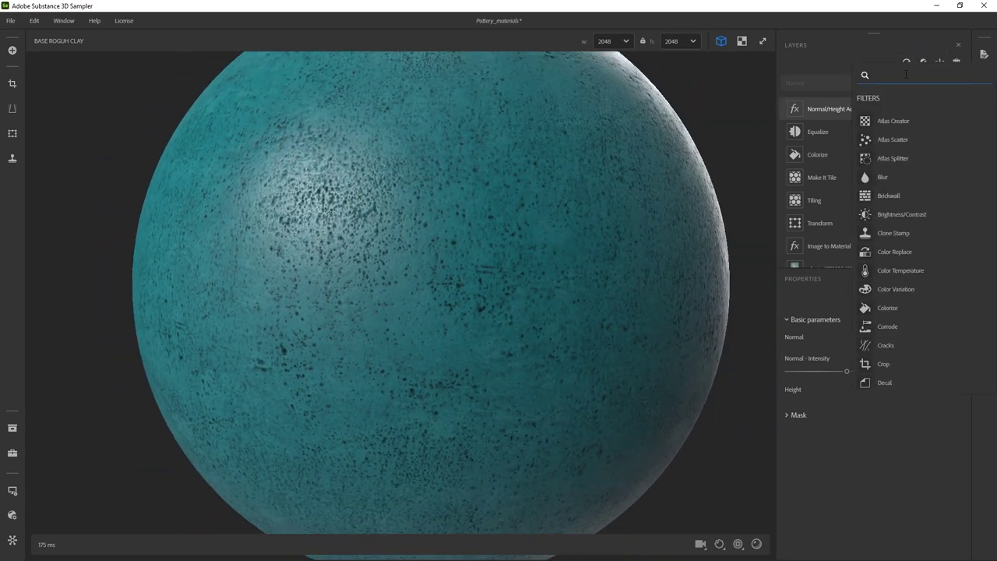
pyautogui.write('dus')
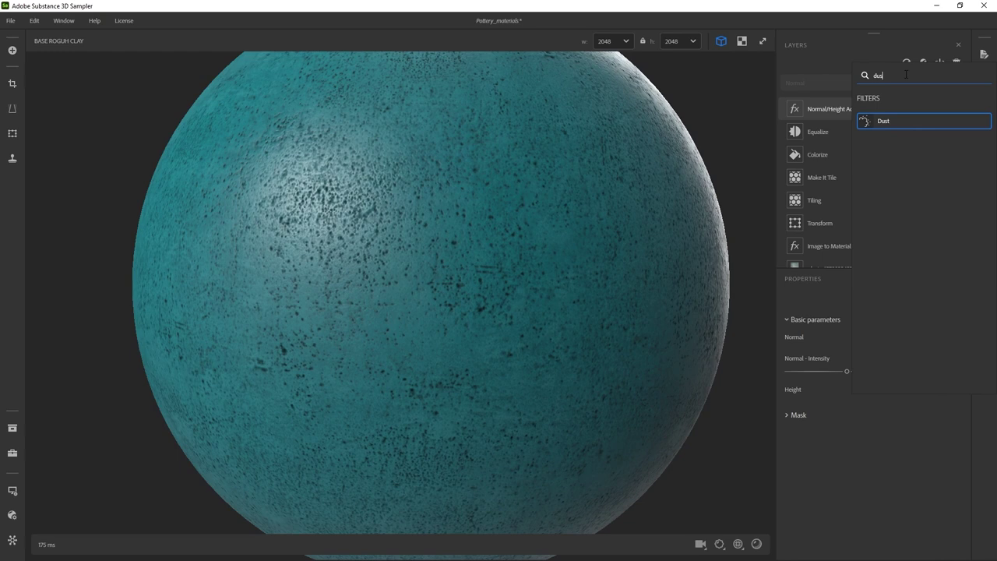
pyautogui.click(896, 120)
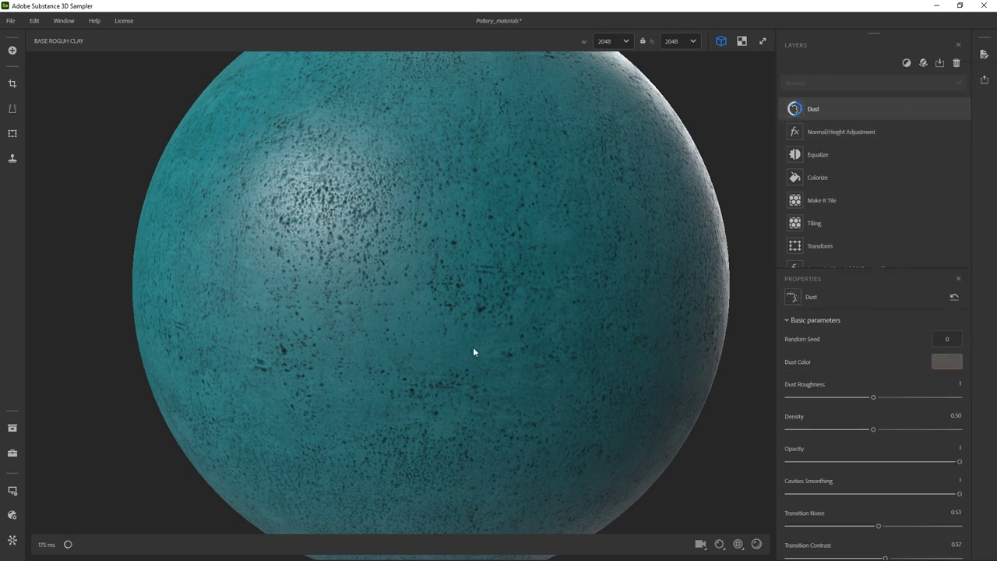
pyautogui.moveTo(508, 262); pyautogui.dragTo(469, 290)
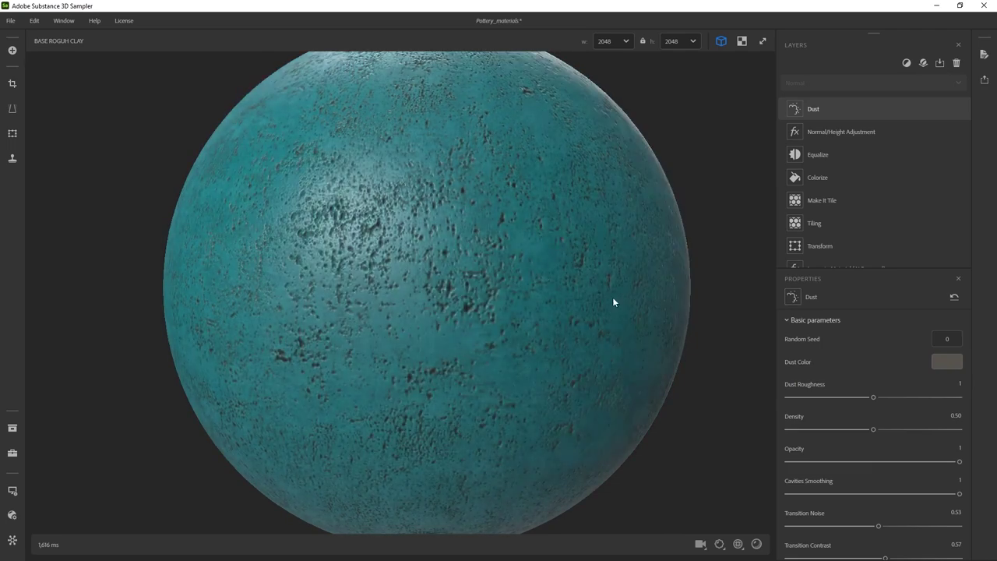
# Raise the dust Density to 0.69 and Dust Roughness to 1.18, checking the sphere from several angles
pyautogui.moveTo(873, 429); pyautogui.dragTo(905, 429)
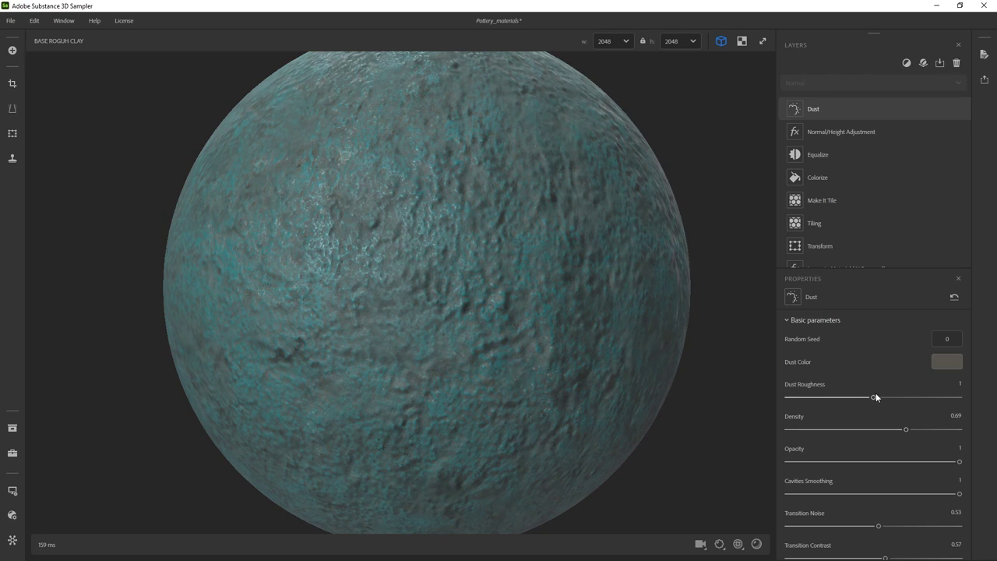
pyautogui.moveTo(884, 397); pyautogui.dragTo(889, 397)
pyautogui.moveTo(616, 324); pyautogui.dragTo(738, 186)
pyautogui.moveTo(538, 189); pyautogui.dragTo(545, 327)
pyautogui.click(799, 224)
pyautogui.moveTo(646, 273); pyautogui.dragTo(576, 312)
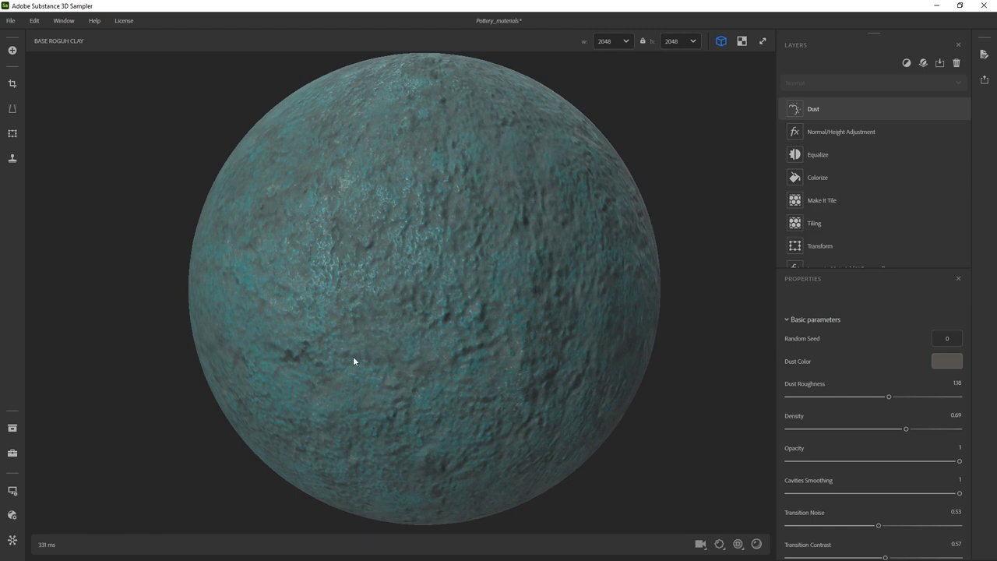
# Lower the dust Density to 0.45 and shift the Dust Color to a slightly greenish grey
pyautogui.moveTo(905, 429); pyautogui.dragTo(863, 429)
pyautogui.click(947, 362)
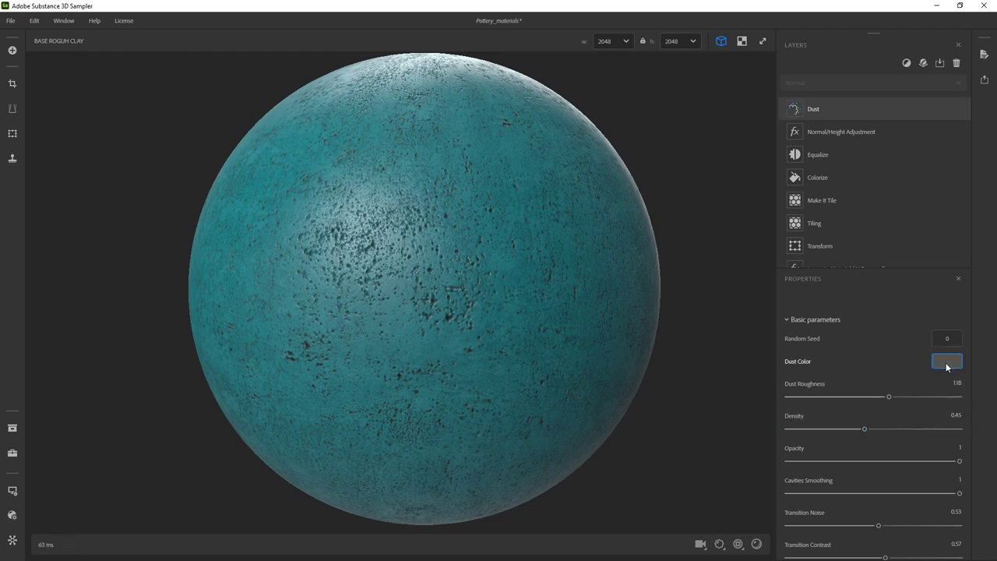
pyautogui.click(566, 371)
# Rotate the lighting and compare the sphere with the Dust layer hidden and shown
pyautogui.moveTo(485, 299); pyautogui.dragTo(458, 294)
pyautogui.keyDown('shift'); pyautogui.moveTo(457, 294); pyautogui.dragTo(496, 296, button='right'); pyautogui.keyUp('shift')
pyautogui.click(965, 110)
pyautogui.click(965, 110)
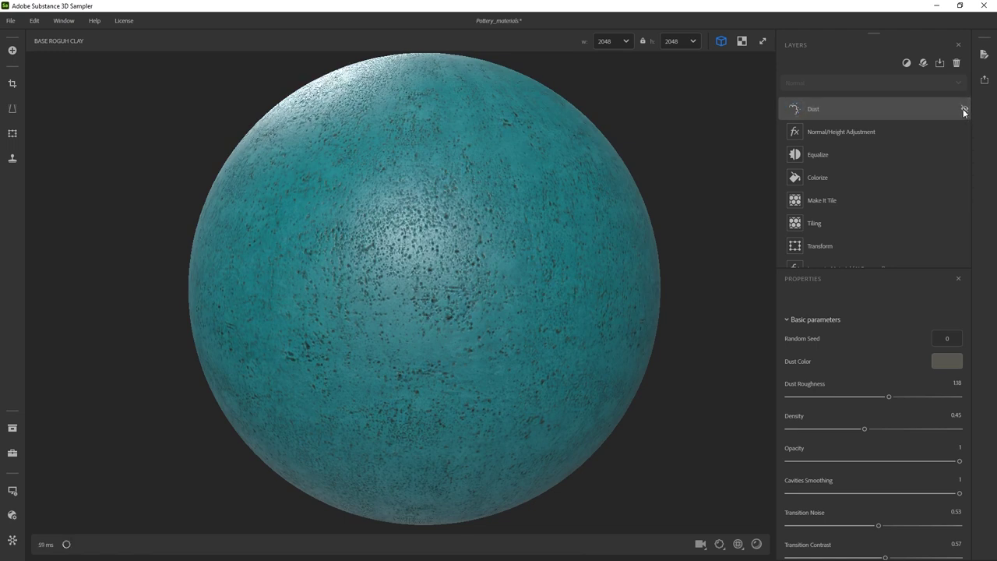
pyautogui.click(965, 110)
pyautogui.click(964, 110)
pyautogui.click(965, 109)
pyautogui.click(965, 110)
pyautogui.moveTo(456, 187); pyautogui.dragTo(456, 285)
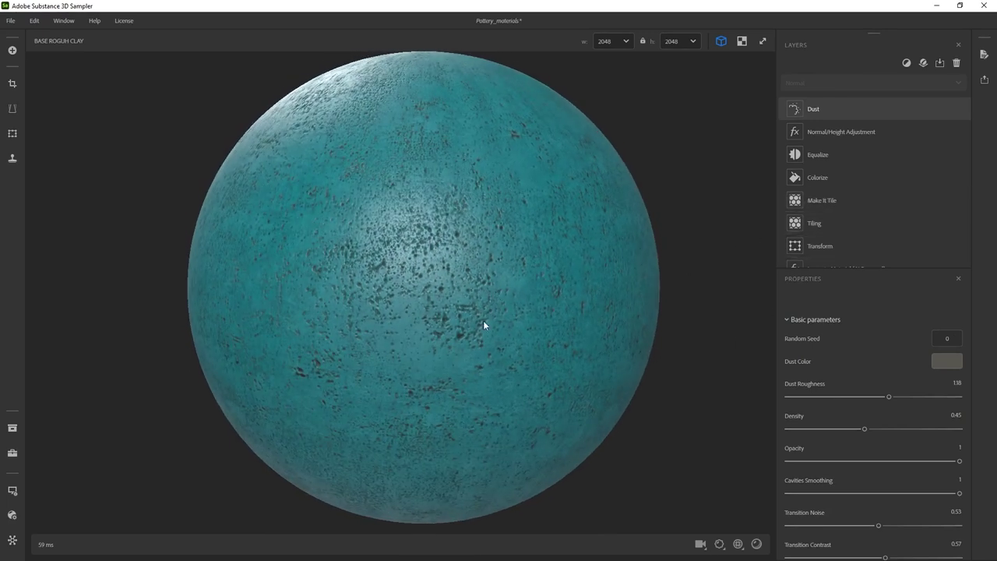
# Show the material outputs beside the sphere and examine the Ambient Occlusion map
pyautogui.click(741, 40)
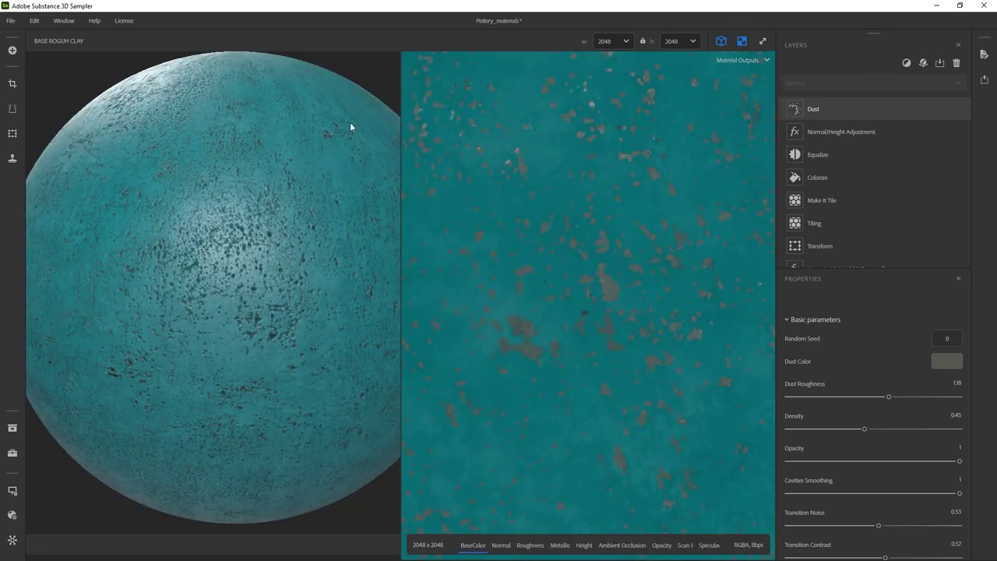
pyautogui.click(621, 545)
pyautogui.scroll(-3, 600, 359)
pyautogui.moveTo(601, 359); pyautogui.dragTo(513, 322, button='middle')
pyautogui.scroll(4, 623, 304)
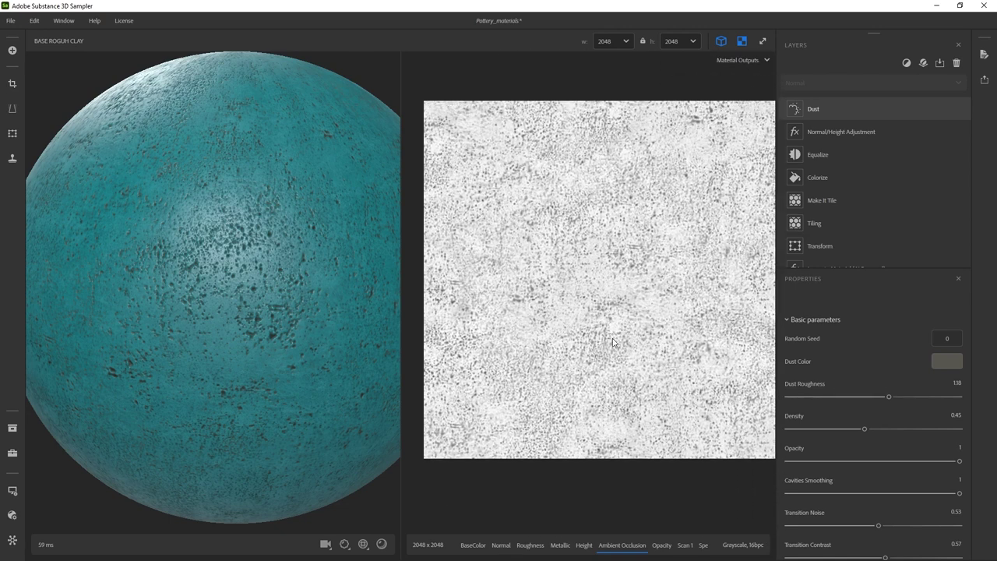
pyautogui.scroll(2, 247, 292)
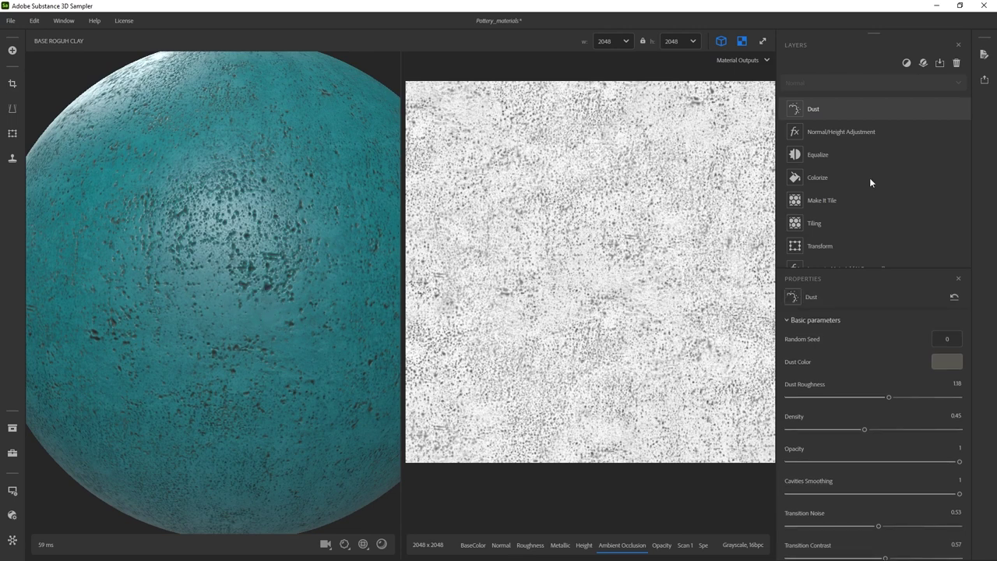
# Set the Ambient Occlusion Strength of the Image to Material layer to 0 and check the sphere
pyautogui.scroll(-3, 886, 149)
pyautogui.scroll(-1, 861, 162)
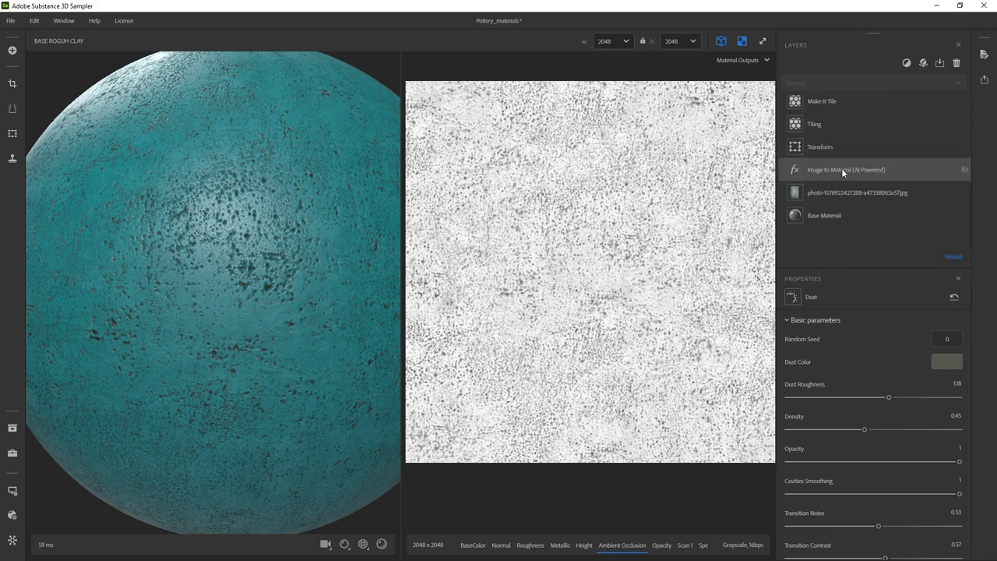
pyautogui.click(828, 170)
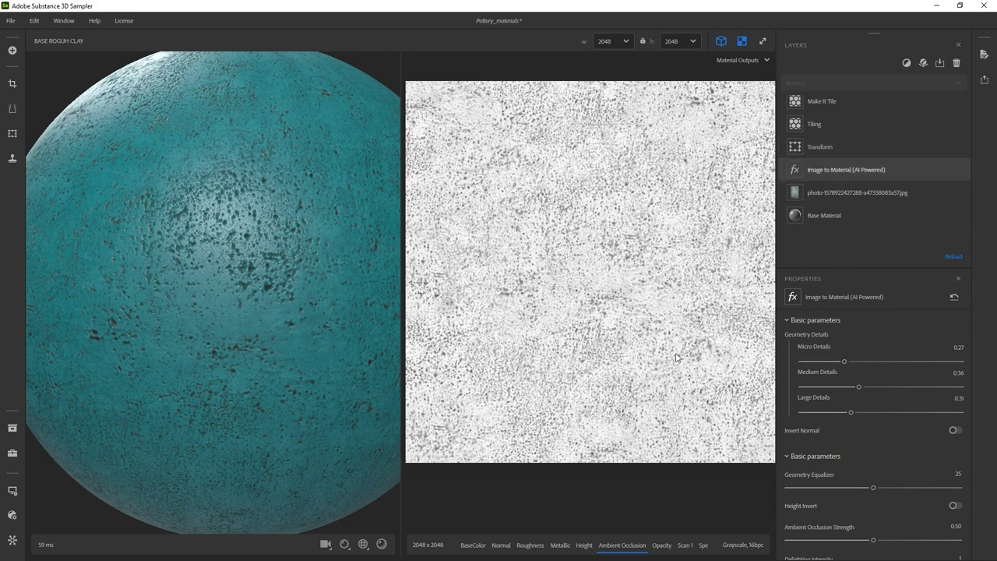
pyautogui.scroll(-2, 880, 444)
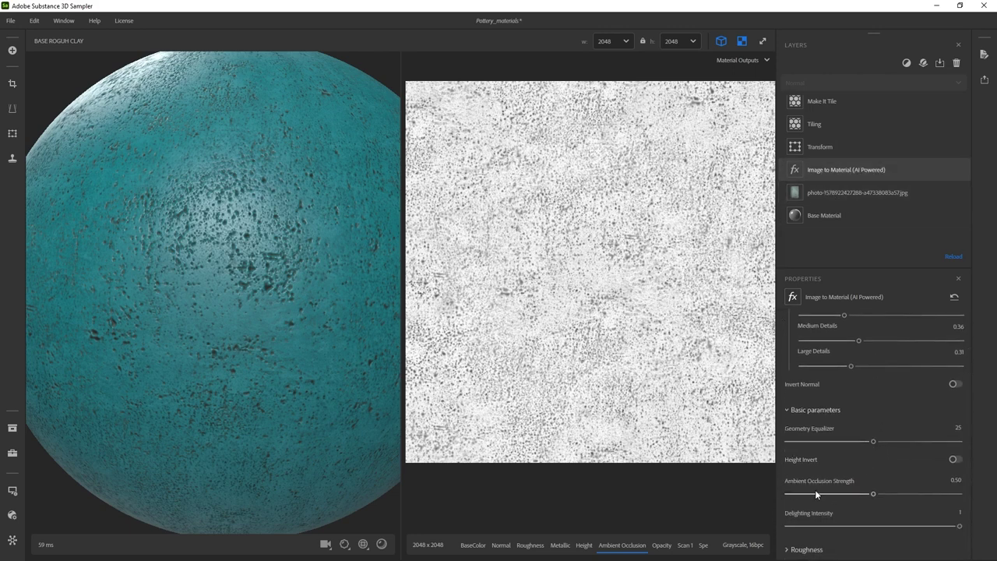
pyautogui.moveTo(873, 493); pyautogui.dragTo(769, 501)
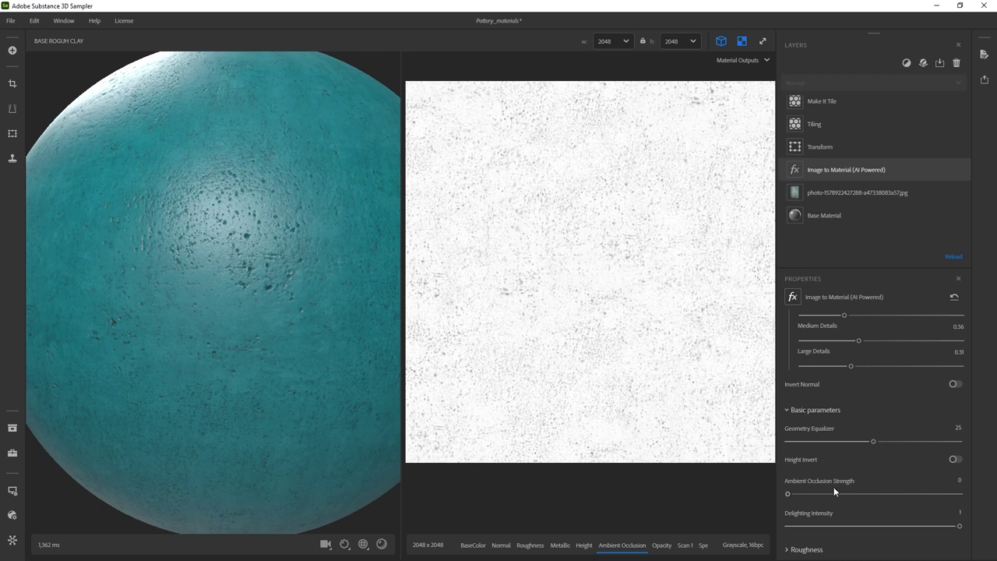
pyautogui.moveTo(814, 481)
pyautogui.moveTo(280, 190); pyautogui.dragTo(286, 305)
pyautogui.scroll(-3, 226, 158)
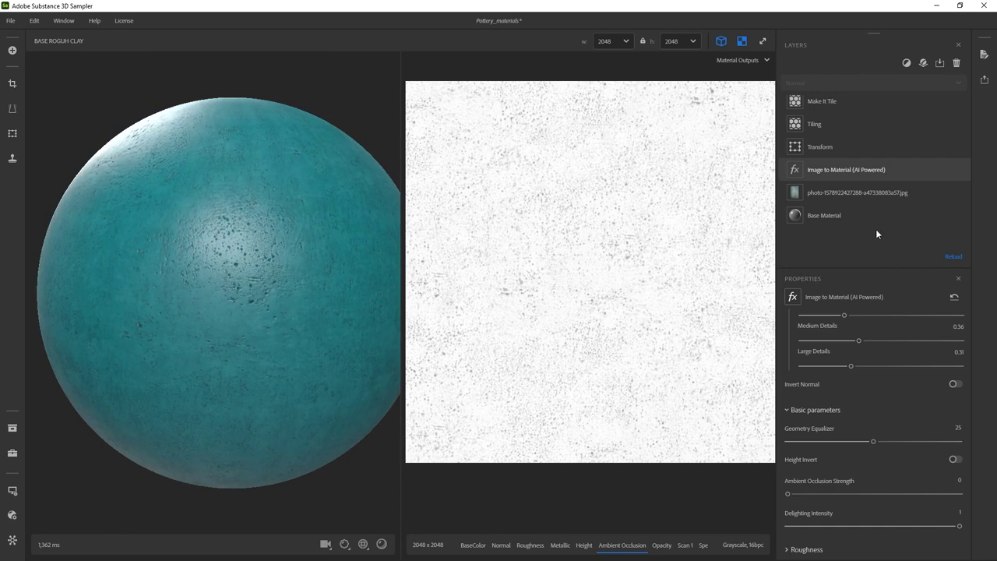
# Return to the sphere-only view and add a Height to AO filter above the Dust layer
pyautogui.scroll(3, 875, 236)
pyautogui.click(854, 108)
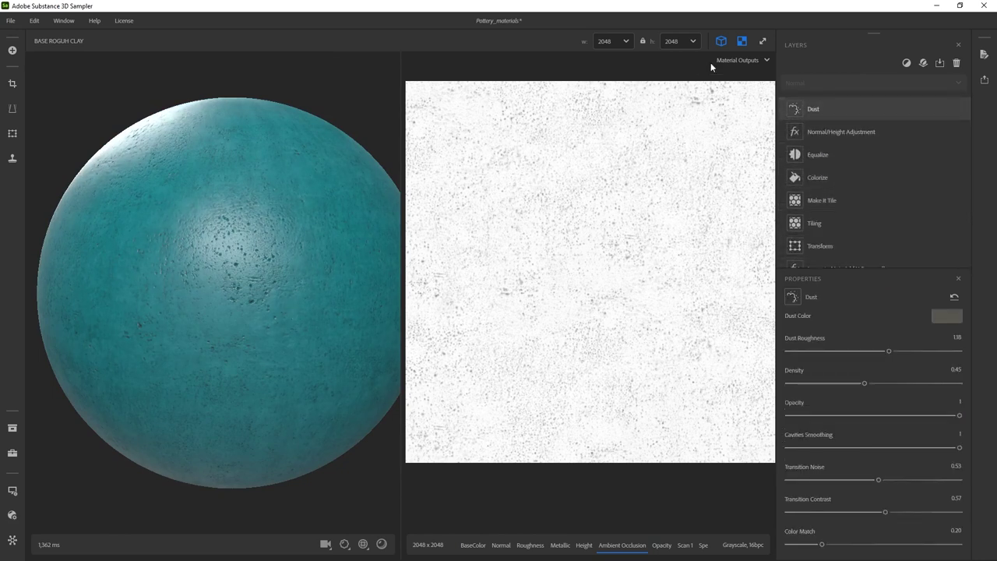
pyautogui.click(740, 42)
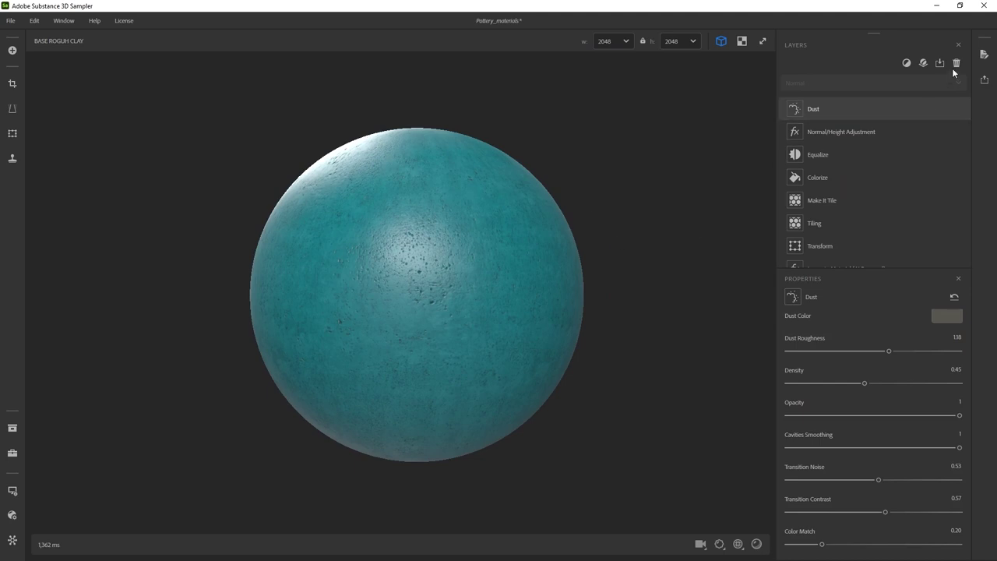
pyautogui.click(907, 64)
pyautogui.write('ao')
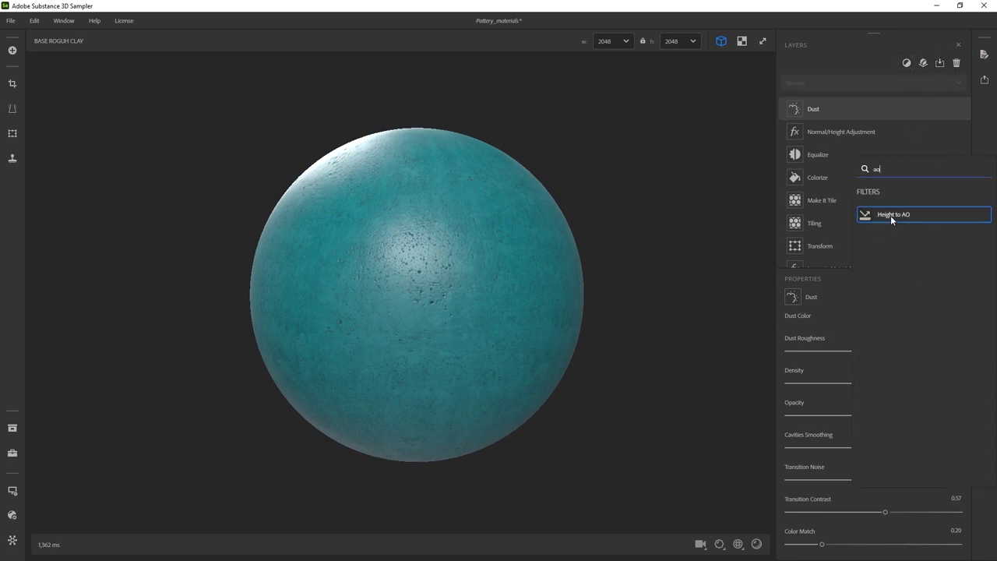
pyautogui.click(890, 215)
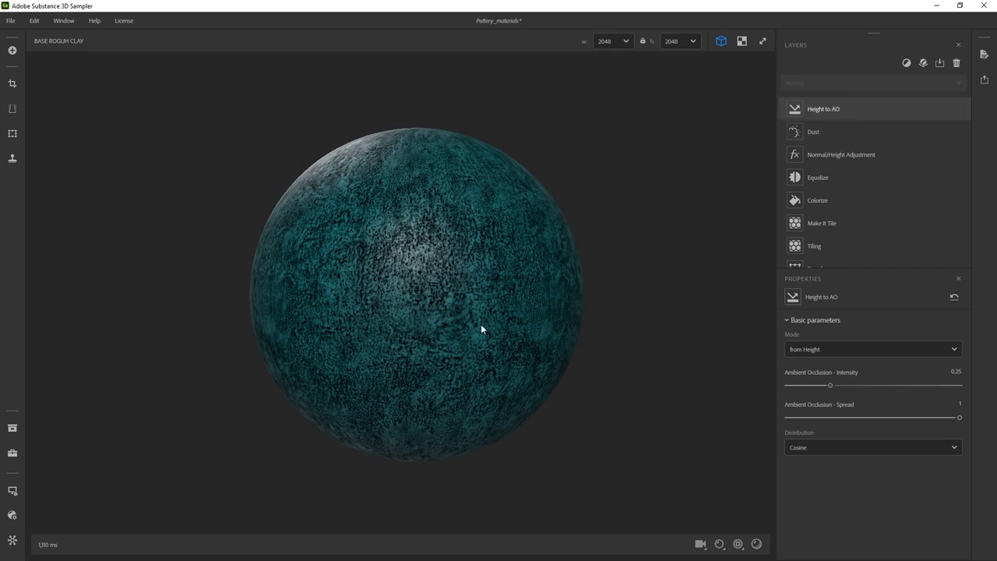
# Set the Height to AO mode to from Height & Normal and its Spread to 0.96, with the Ambient Occlusion output shown
pyautogui.scroll(4, 530, 249)
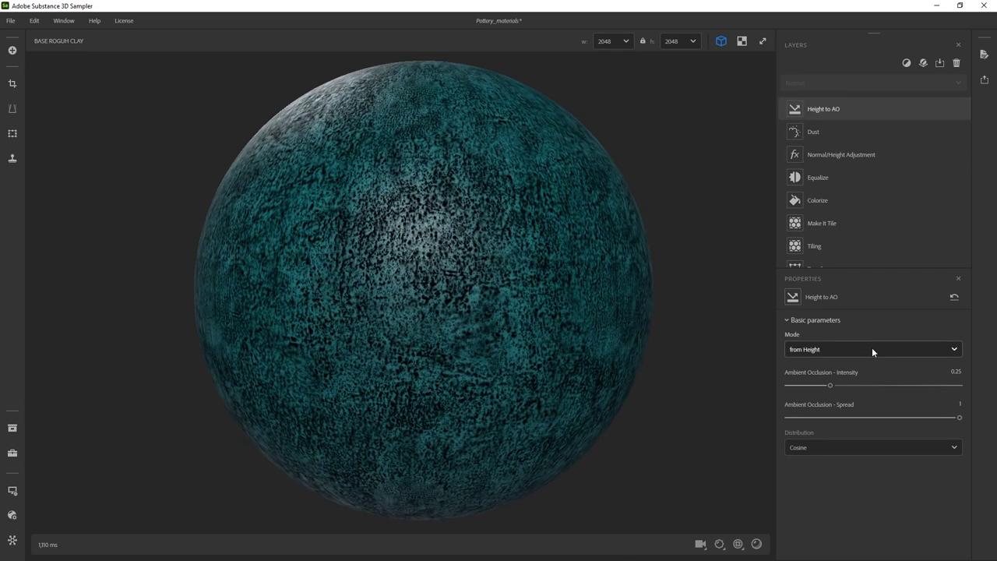
pyautogui.click(871, 347)
pyautogui.click(872, 401)
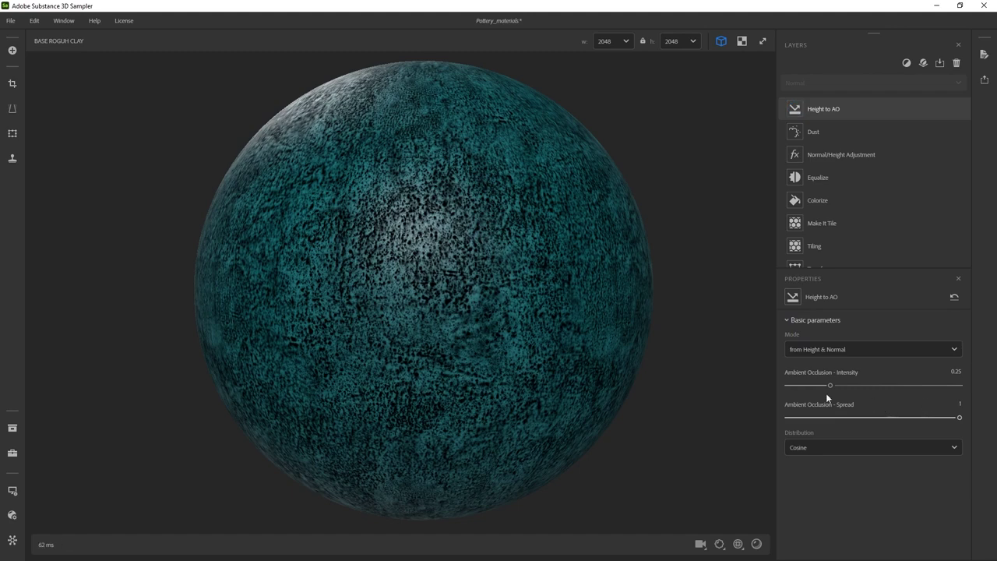
pyautogui.click(739, 41)
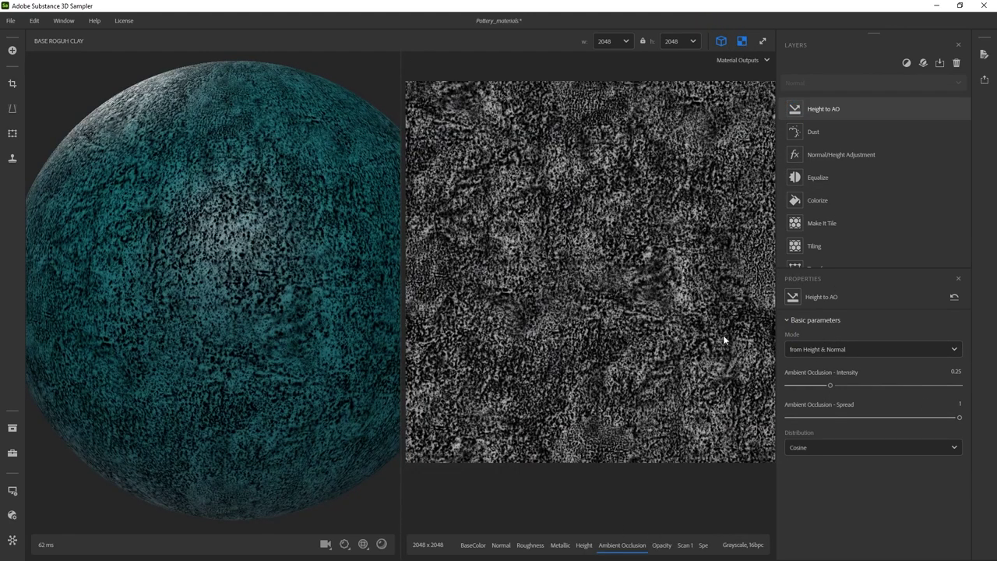
pyautogui.moveTo(845, 416); pyautogui.dragTo(953, 423)
# Try Ambient Occlusion Intensity values of 0 and 0.1, and settle on 0.01
pyautogui.moveTo(824, 385); pyautogui.dragTo(788, 391)
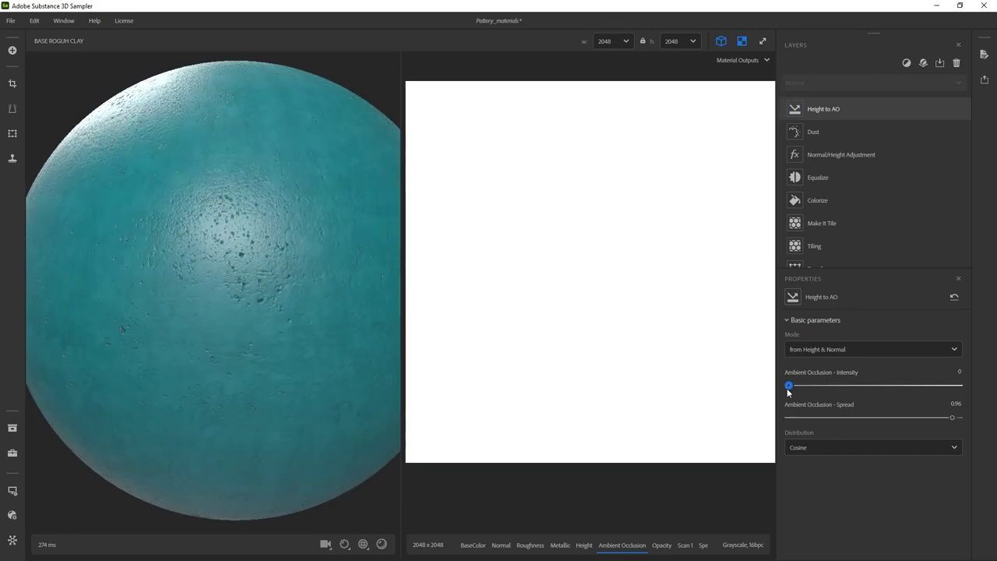
pyautogui.click(957, 371)
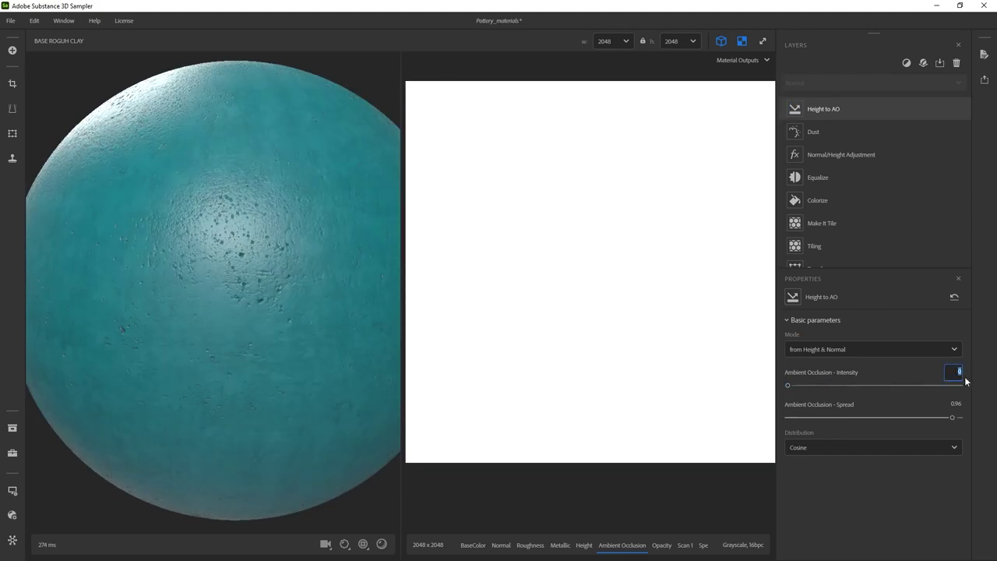
pyautogui.write('0.1')
pyautogui.press('Return')
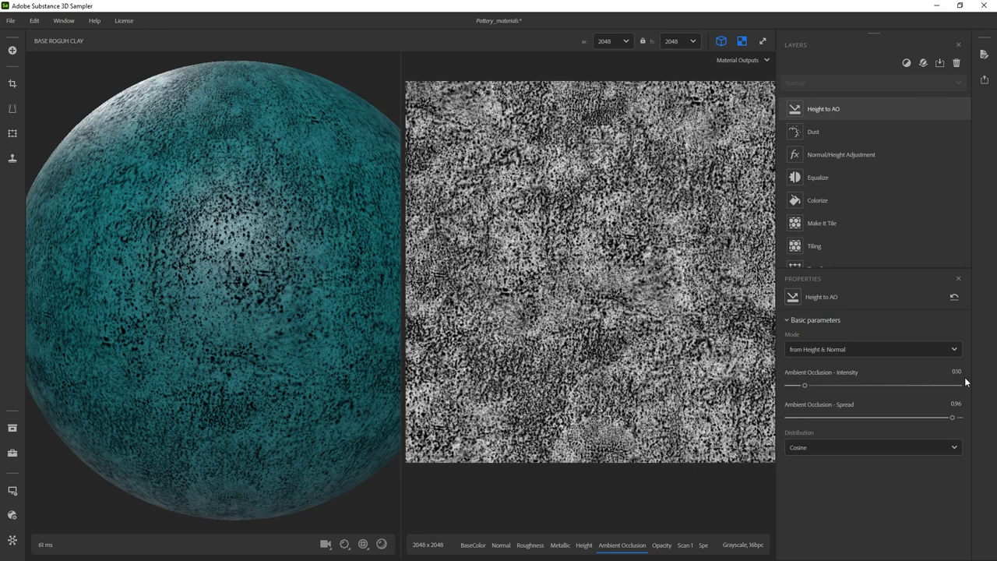
pyautogui.click(957, 372)
pyautogui.write('0.02')
pyautogui.press('Return')
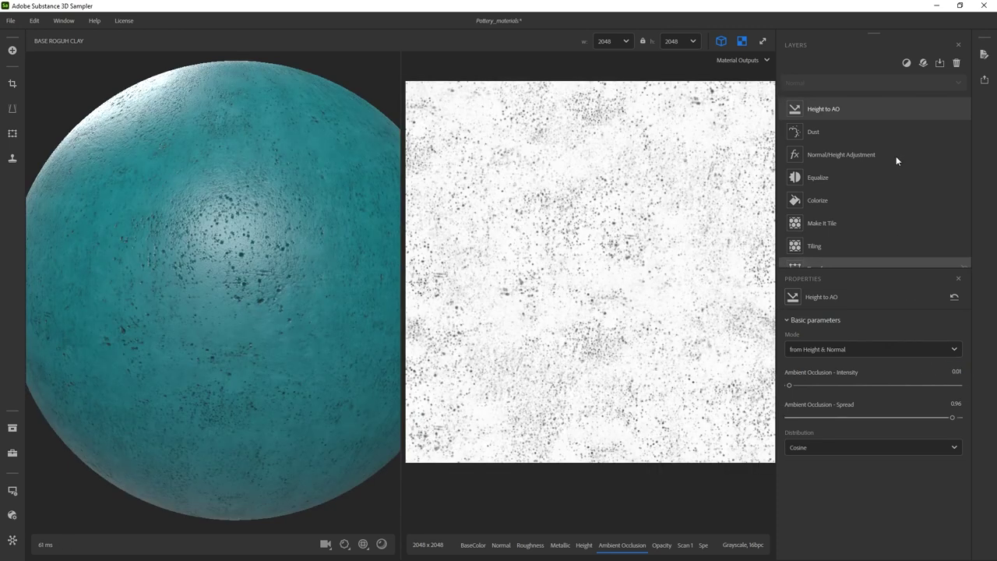
# Compare the sphere and occlusion map with the Height to AO layer hidden and shown
pyautogui.click(963, 109)
pyautogui.click(963, 110)
pyautogui.click(963, 110)
pyautogui.click(964, 110)
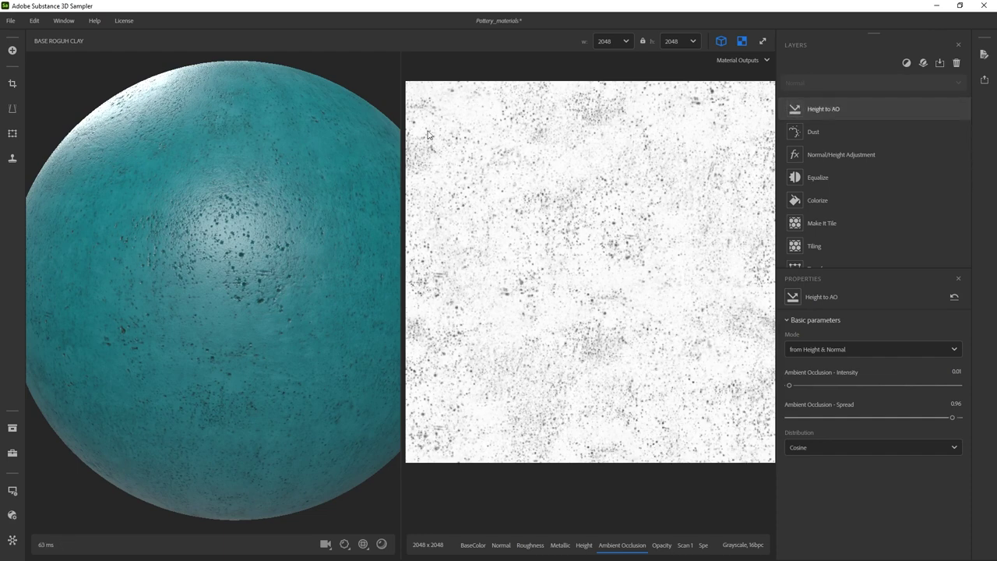
pyautogui.moveTo(296, 177); pyautogui.dragTo(239, 258)
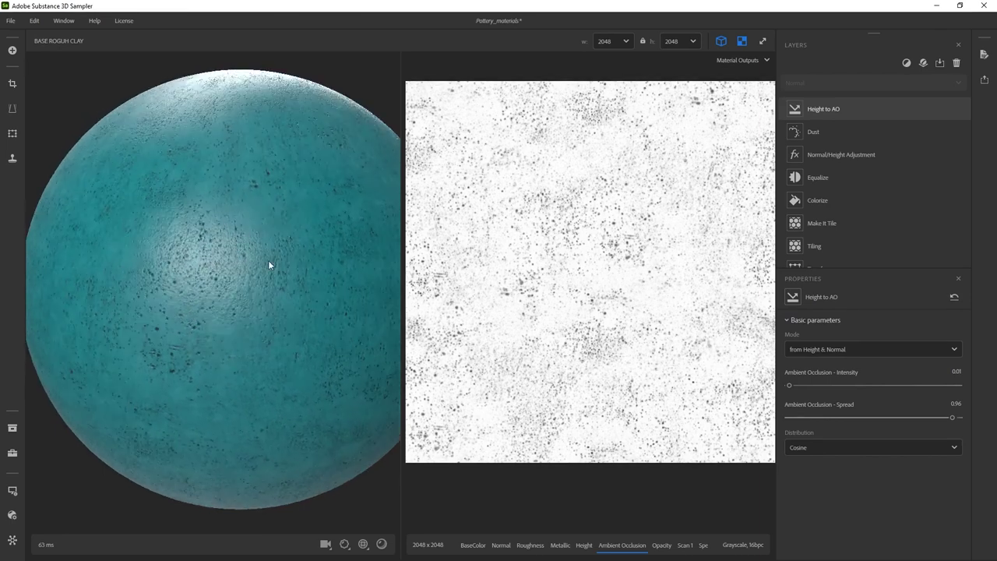
pyautogui.click(964, 110)
pyautogui.click(964, 110)
# Set the Height to AO layer's Ambient Occlusion Spread to 1 and inspect the resulting map
pyautogui.click(954, 403)
pyautogui.doubleClick(955, 404)
pyautogui.write('1')
pyautogui.press('Return')
pyautogui.scroll(3, 579, 230)
pyautogui.scroll(-2, 534, 276)
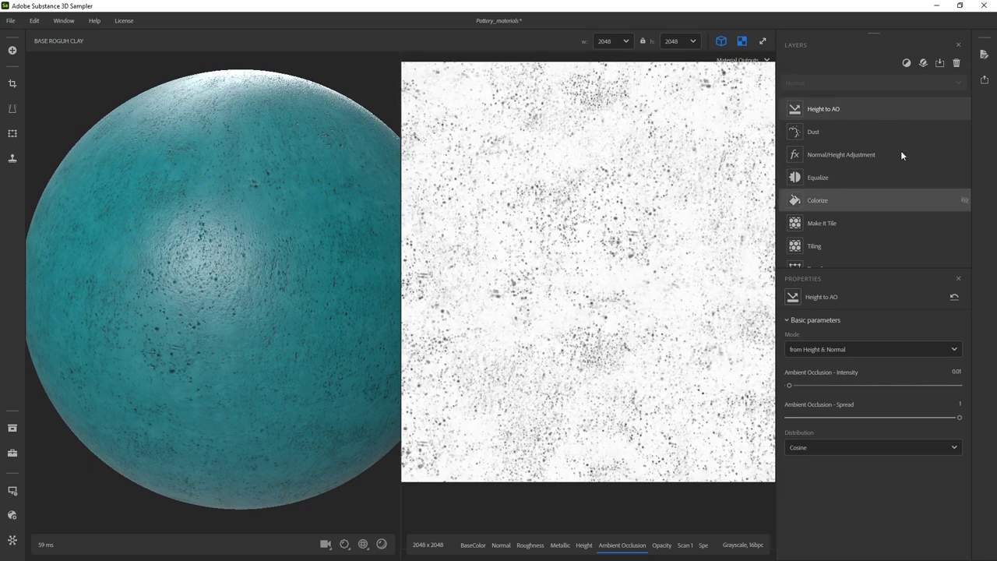
# Add a Blur filter on top of the layer stack and raise its overall Intensity to 3.82
pyautogui.click(905, 63)
pyautogui.write('blu')
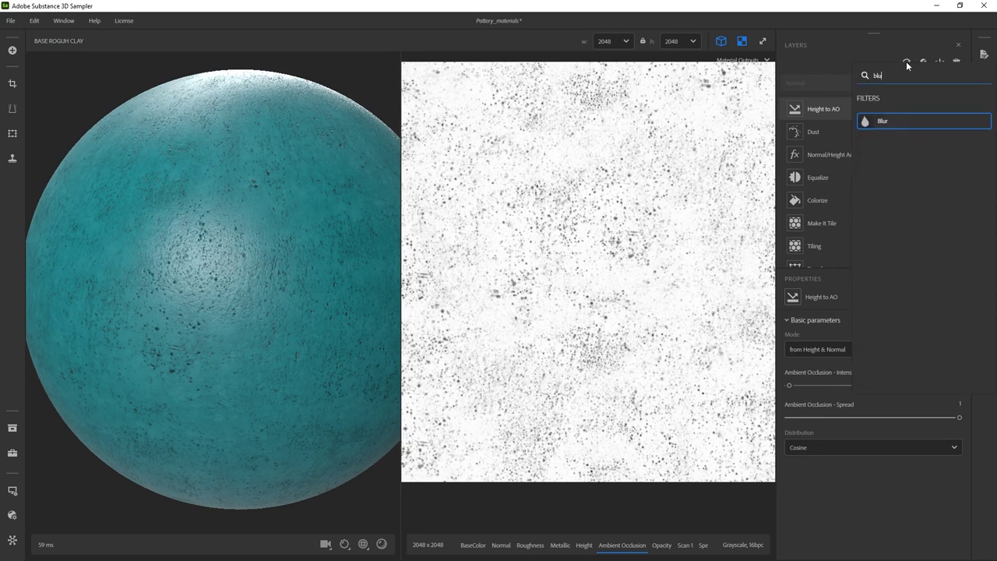
pyautogui.click(900, 121)
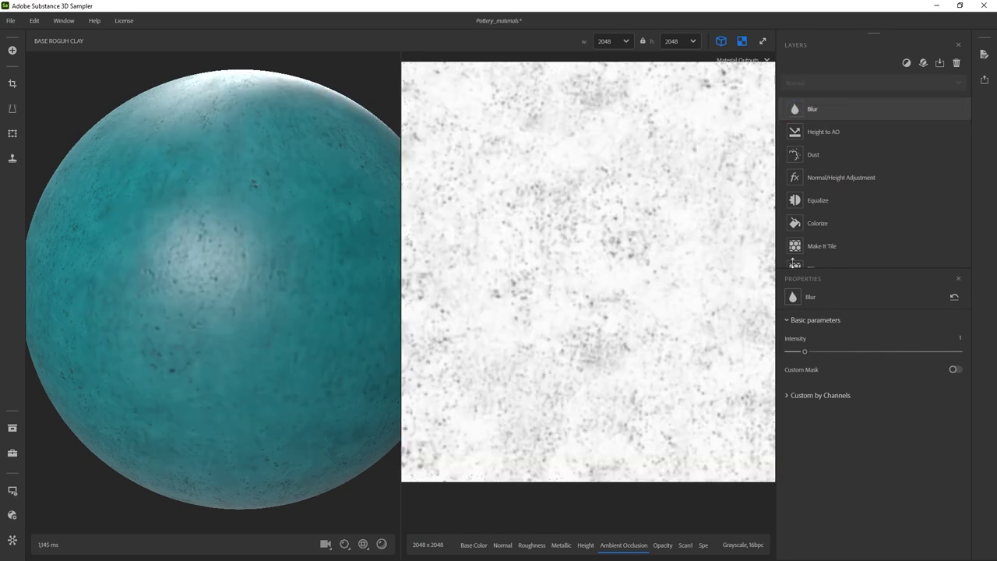
pyautogui.moveTo(806, 354); pyautogui.dragTo(854, 359)
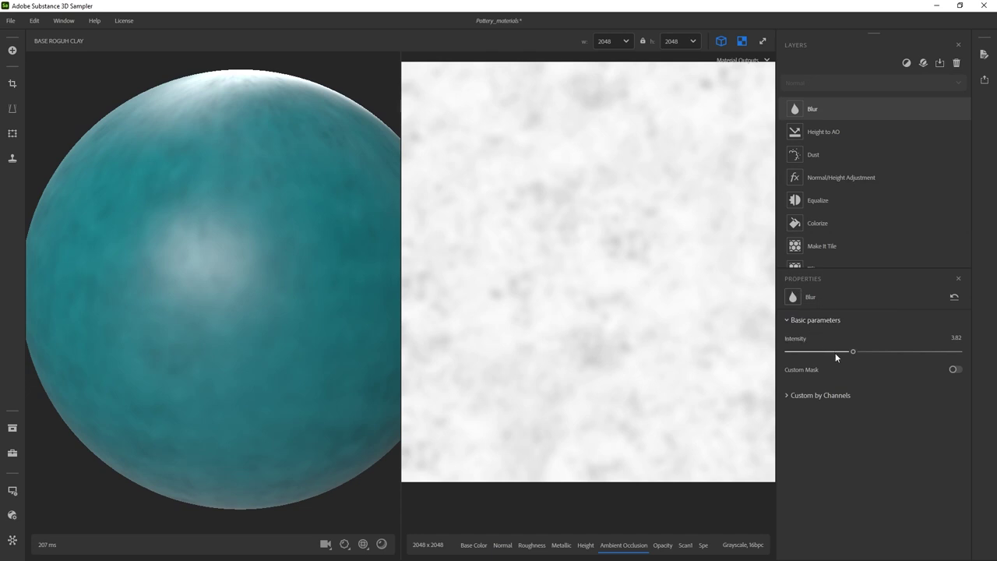
# Enable the Blur layer's custom blur intensity for Ambient Occlusion and set its overall Intensity to 0
pyautogui.click(789, 395)
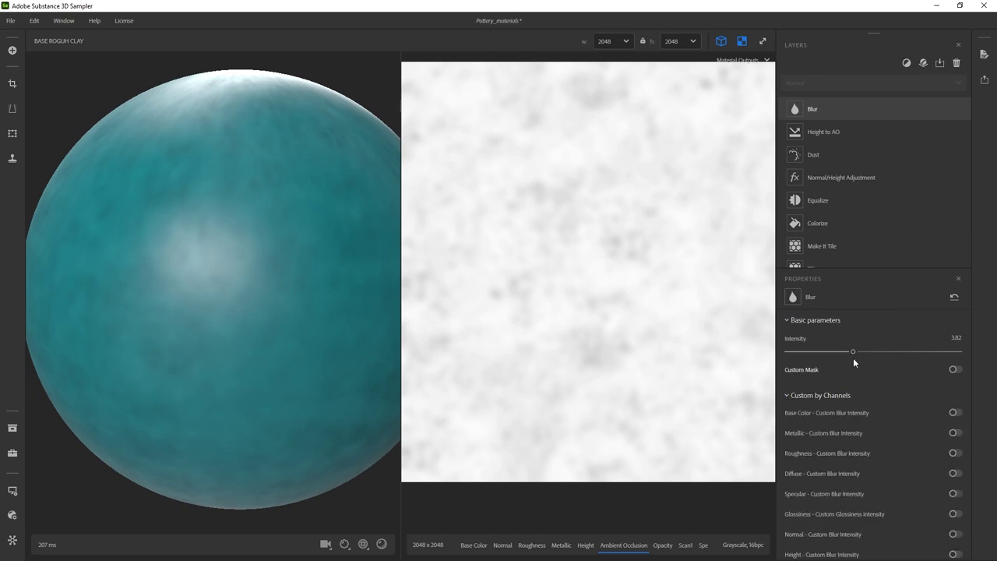
pyautogui.scroll(-1, 877, 369)
pyautogui.scroll(-1, 877, 368)
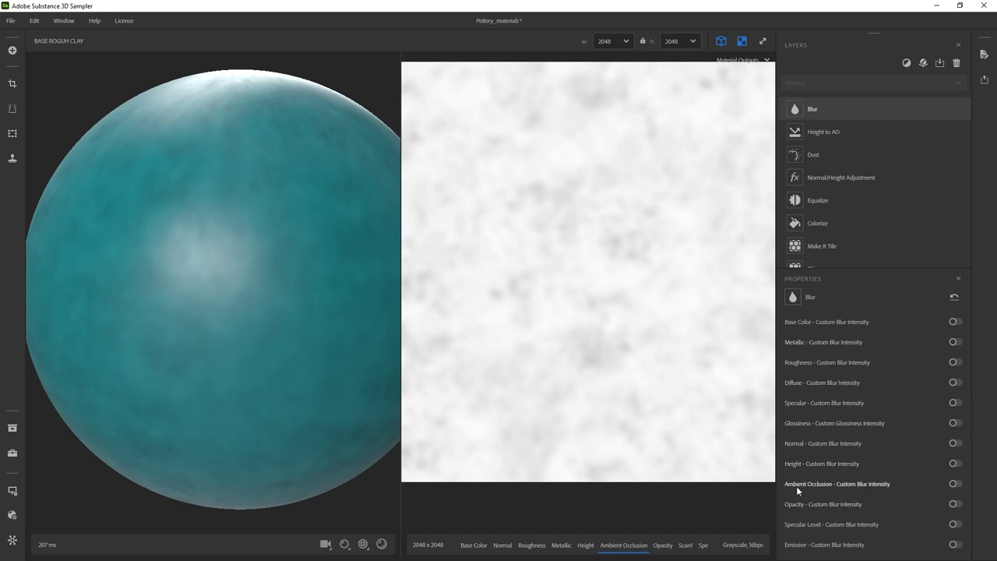
pyautogui.click(954, 484)
pyautogui.scroll(2, 826, 360)
pyautogui.moveTo(852, 352); pyautogui.dragTo(783, 358)
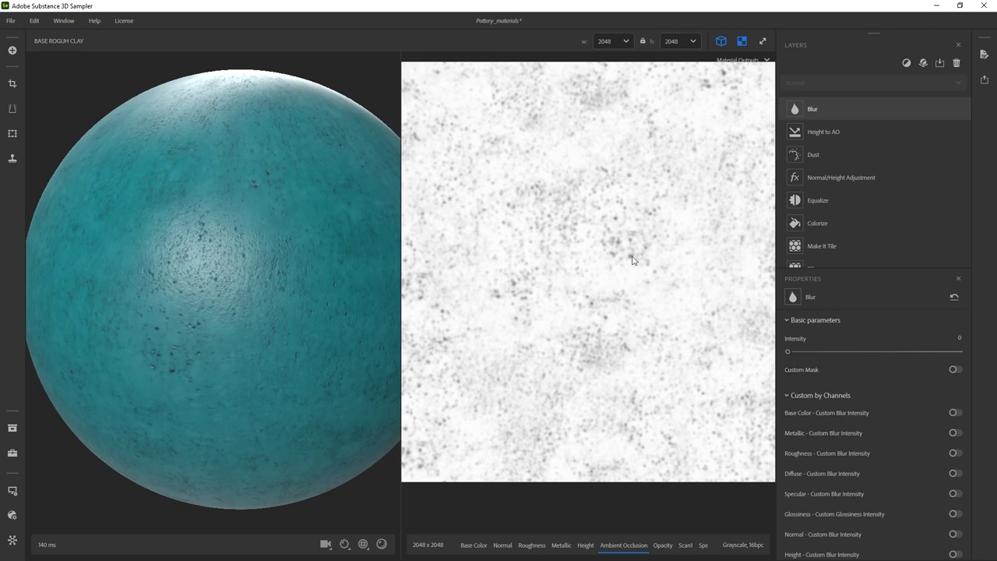
# Try Ambient Occlusion Blur Intensity values of 1.16 and 0.55 on the Blur layer, and settle on 1.28
pyautogui.scroll(2, 621, 283)
pyautogui.scroll(-5, 850, 447)
pyautogui.click(847, 455)
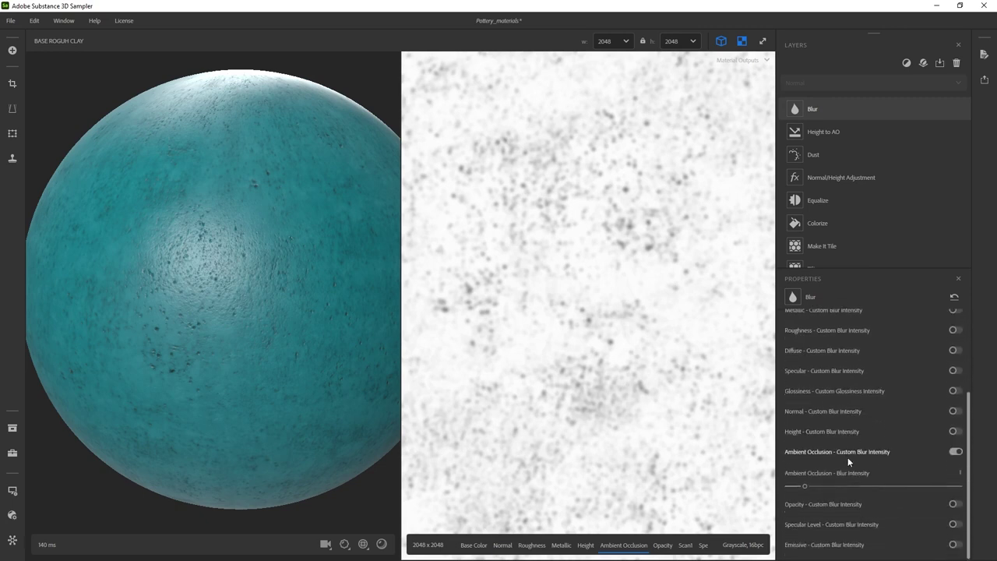
pyautogui.moveTo(802, 486)
pyautogui.mouseDown()
pyautogui.moveTo(879, 485)
pyautogui.moveTo(793, 487)
pyautogui.moveTo(806, 487)
pyautogui.mouseUp()
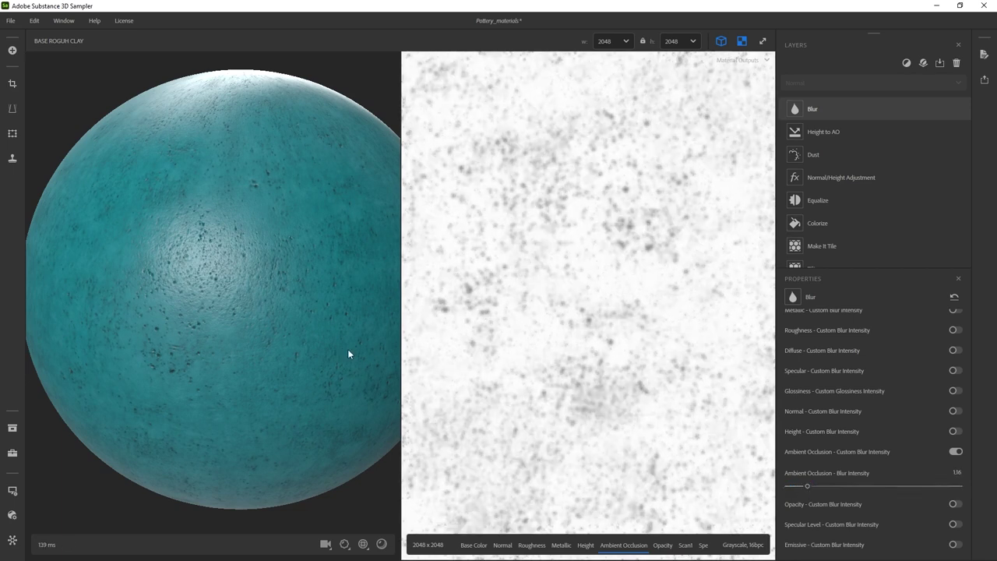
pyautogui.scroll(5, 327, 331)
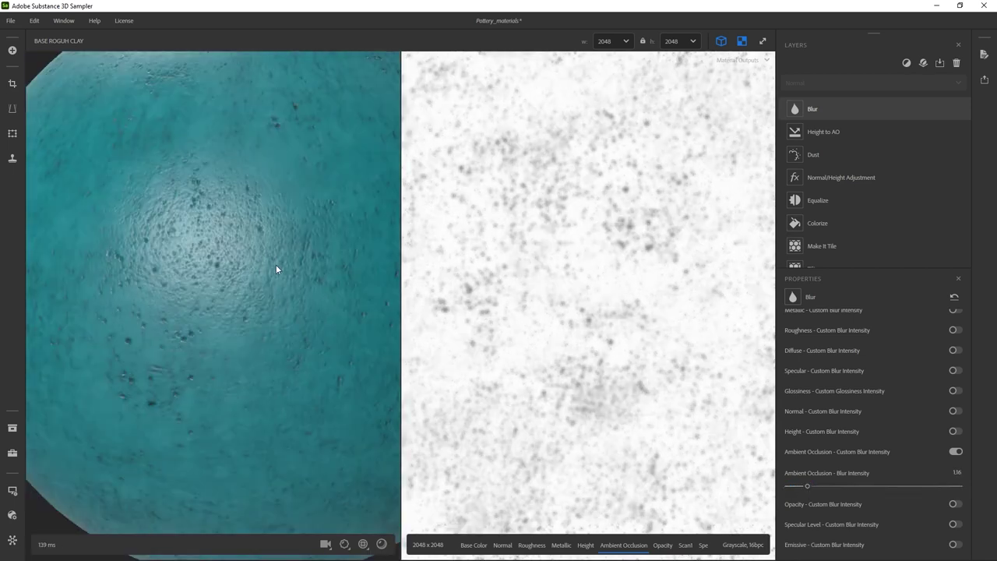
pyautogui.scroll(-3, 284, 282)
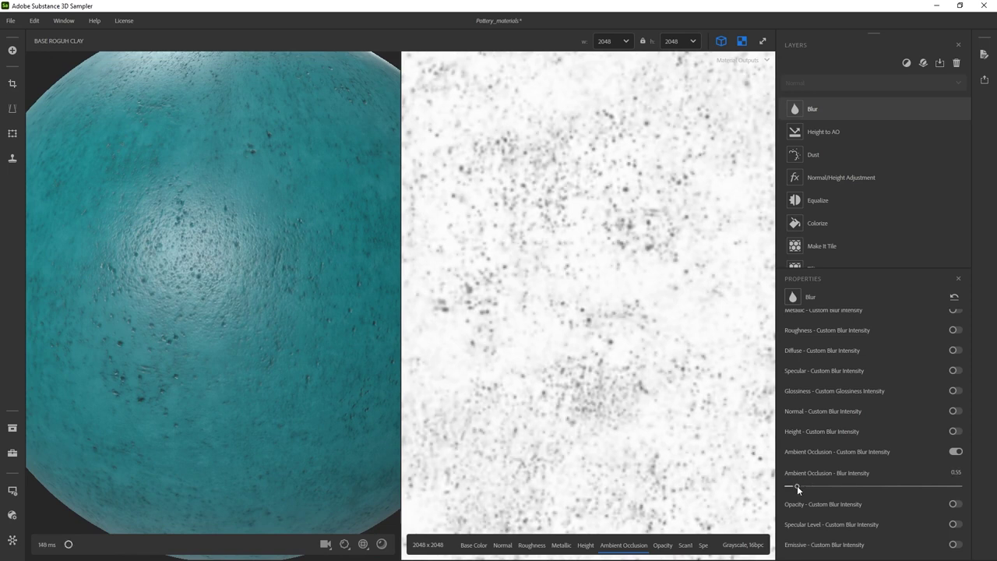
pyautogui.moveTo(807, 487)
pyautogui.mouseDown()
pyautogui.moveTo(824, 488)
pyautogui.moveTo(807, 486)
pyautogui.mouseUp()
pyautogui.keyDown('shift'); pyautogui.moveTo(390, 335); pyautogui.dragTo(252, 314, button='right'); pyautogui.keyUp('shift')
pyautogui.scroll(-3, 251, 314)
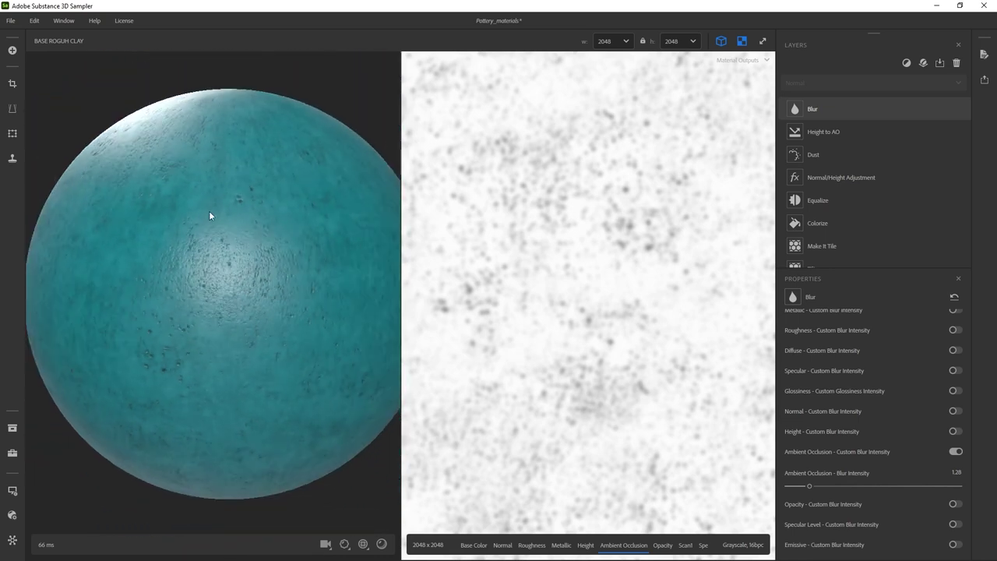
# Compare the sphere with the Blur layer hidden and shown, using only the 3D view
pyautogui.click(744, 43)
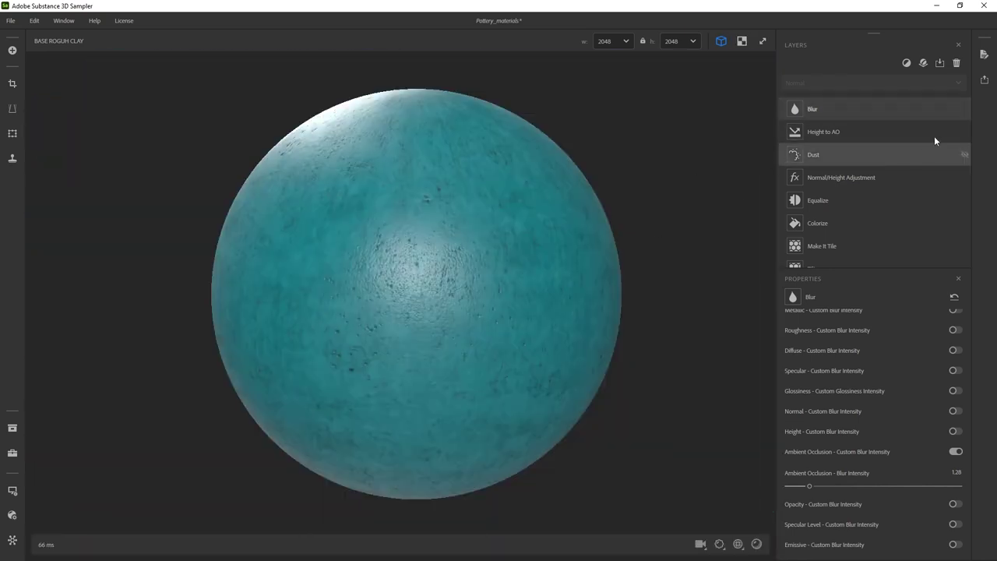
pyautogui.click(964, 109)
pyautogui.click(964, 109)
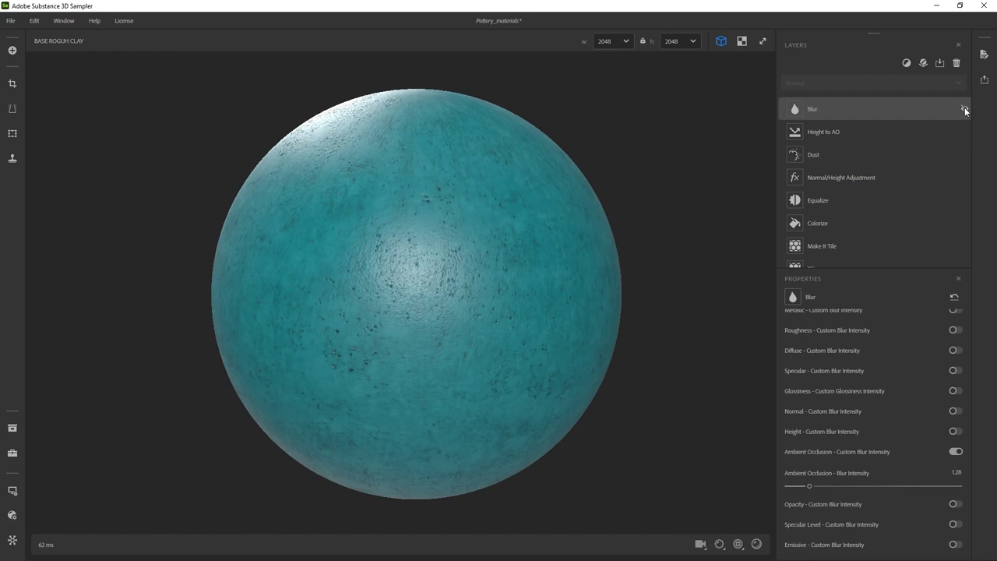
pyautogui.click(964, 109)
pyautogui.click(964, 109)
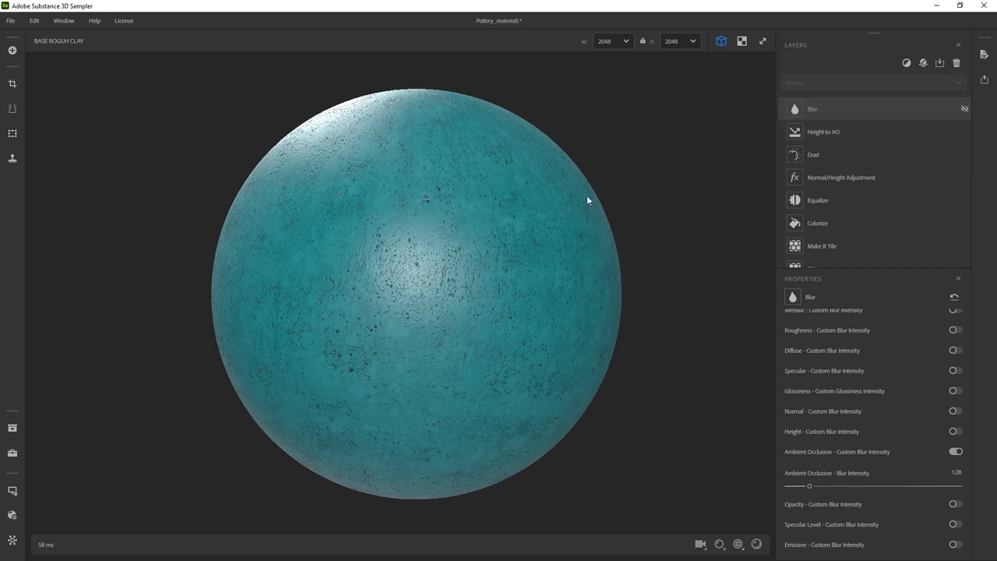
pyautogui.click(963, 109)
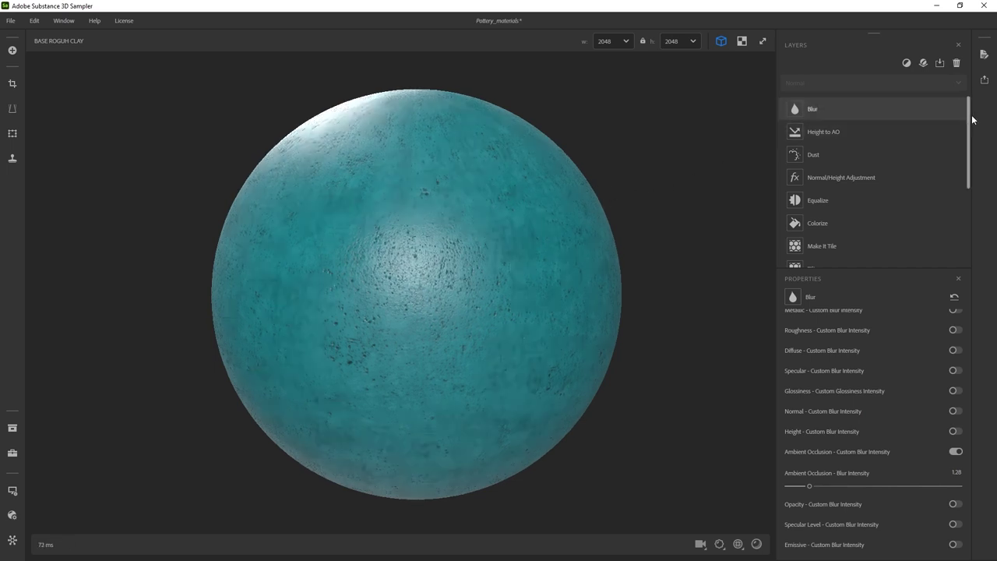
# Set the Blur layer's Ambient Occlusion Blur Intensity to 0.64 and move the Dust layer above Blur to the top of the stack
pyautogui.moveTo(810, 485); pyautogui.dragTo(797, 486)
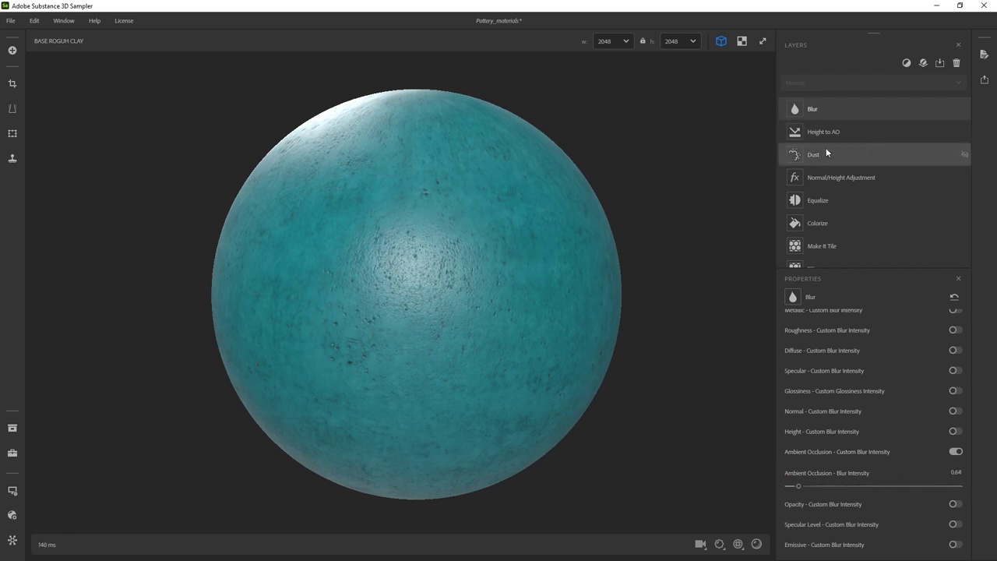
pyautogui.moveTo(835, 155); pyautogui.dragTo(833, 100)
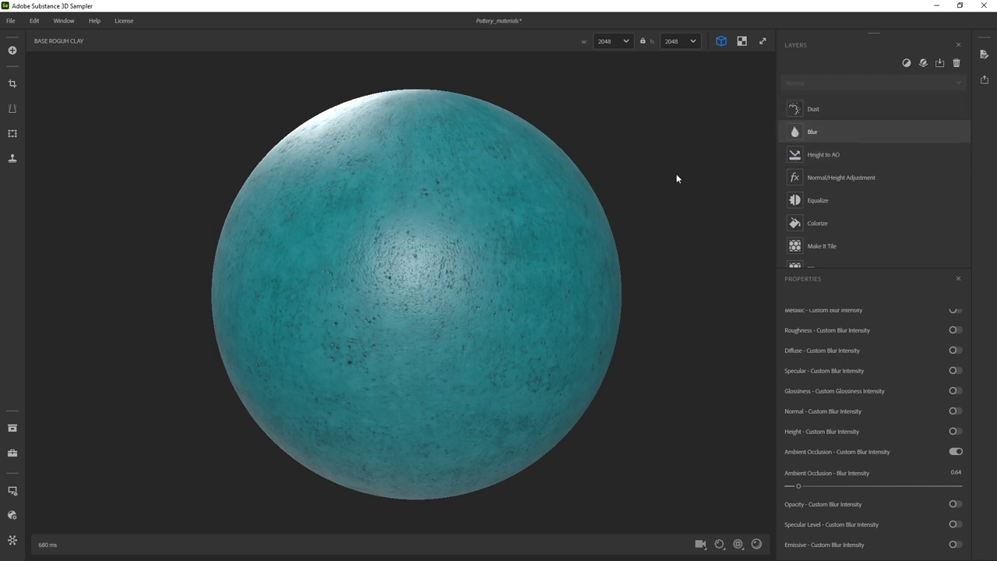
pyautogui.moveTo(615, 189); pyautogui.dragTo(503, 216)
# Set the Dust layer's Dust Roughness to 1.58 and Density to 0.55, and relight the sphere to check it
pyautogui.click(830, 108)
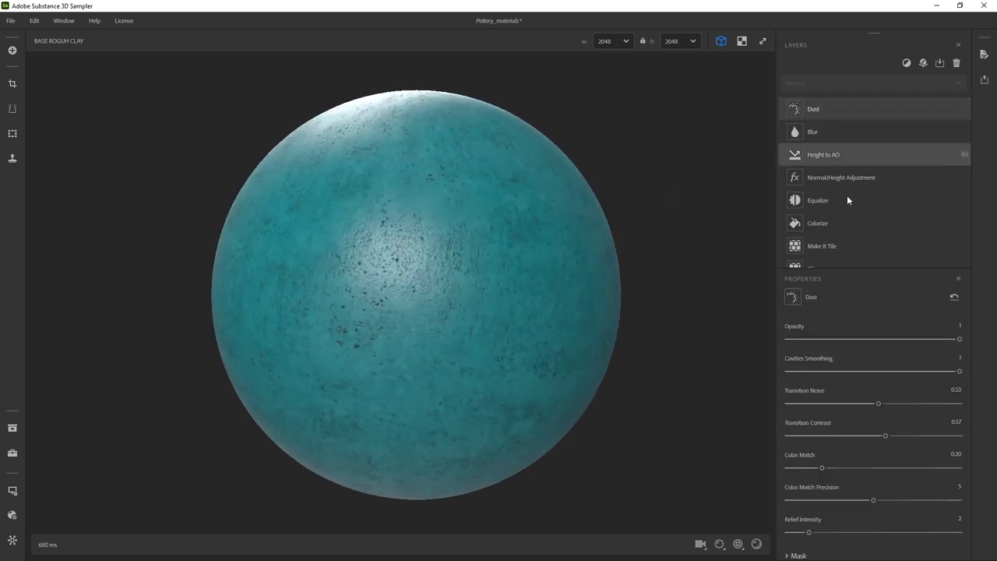
pyautogui.scroll(4, 864, 388)
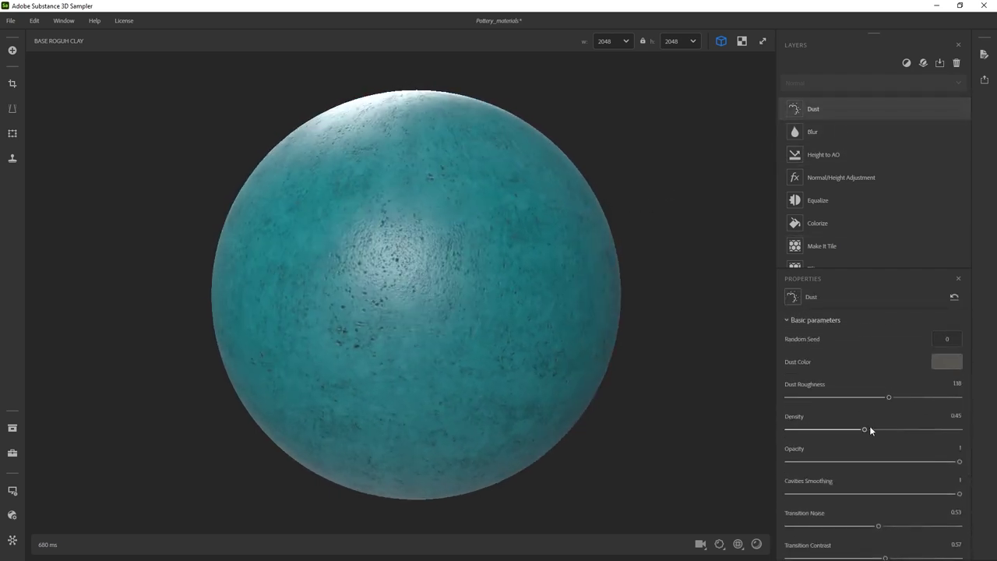
pyautogui.moveTo(866, 429); pyautogui.dragTo(924, 402)
pyautogui.keyDown('shift'); pyautogui.moveTo(495, 258); pyautogui.dragTo(488, 256, button='right'); pyautogui.keyUp('shift')
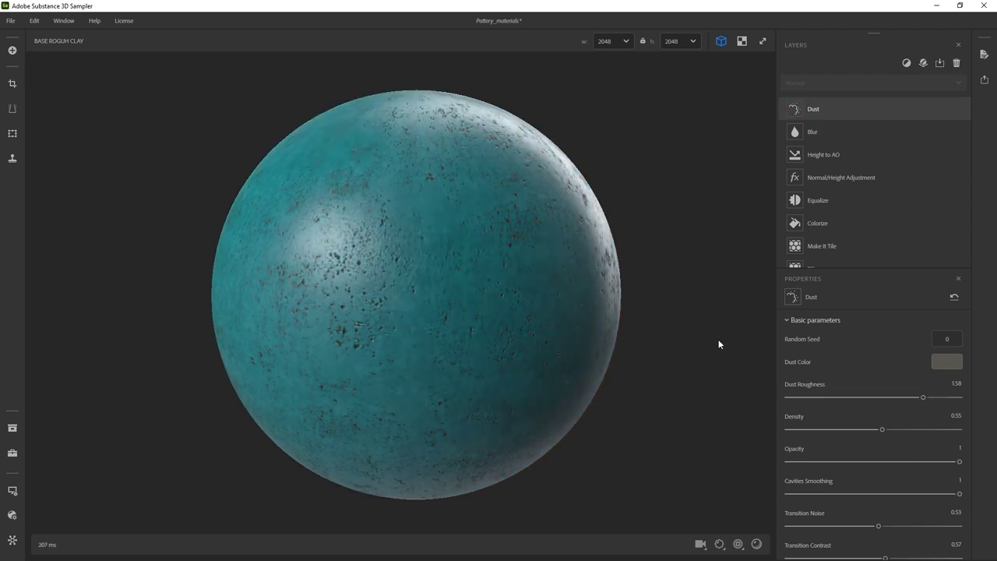
# Try a Dust Density of 0.62, reduce Opacity to 0.42, and settle on a Density of 0.58 with Cavities Smoothing at 1
pyautogui.moveTo(882, 430); pyautogui.dragTo(895, 433)
pyautogui.moveTo(642, 289)
pyautogui.keyDown('shift'); pyautogui.mouseDown(button='right')
pyautogui.moveTo(592, 284)
pyautogui.moveTo(643, 294)
pyautogui.mouseUp(button='right'); pyautogui.keyUp('shift')
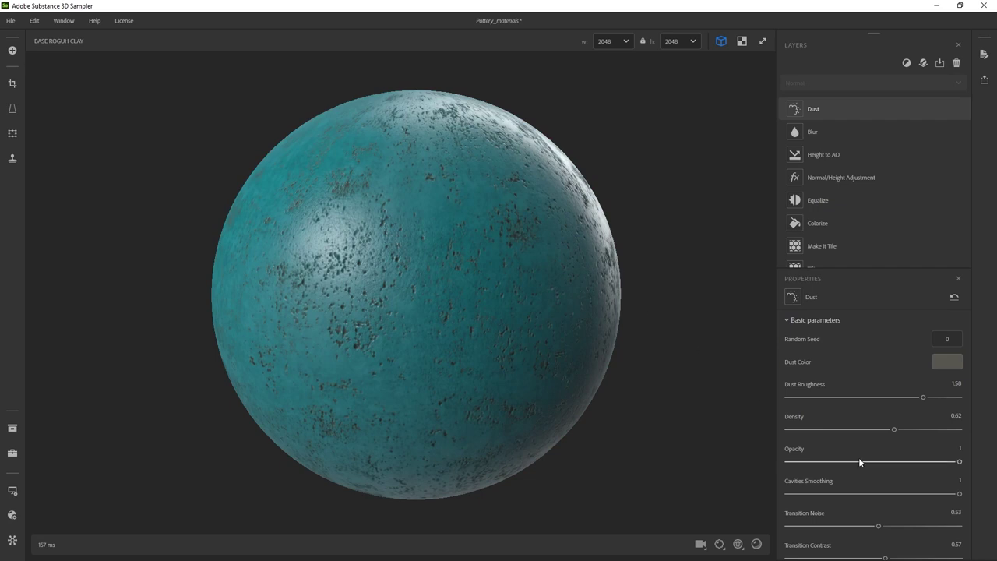
pyautogui.moveTo(851, 461)
pyautogui.mouseDown()
pyautogui.moveTo(841, 461)
pyautogui.moveTo(859, 461)
pyautogui.mouseUp()
pyautogui.moveTo(755, 421)
pyautogui.keyDown('shift'); pyautogui.mouseDown(button='right')
pyautogui.moveTo(616, 330)
pyautogui.moveTo(659, 345)
pyautogui.moveTo(592, 336)
pyautogui.mouseUp(button='right'); pyautogui.keyUp('shift')
pyautogui.moveTo(894, 428); pyautogui.dragTo(886, 430)
pyautogui.moveTo(641, 355)
pyautogui.keyDown('shift'); pyautogui.mouseDown(button='right')
pyautogui.moveTo(618, 345)
pyautogui.moveTo(629, 346)
pyautogui.mouseUp(button='right'); pyautogui.keyUp('shift')
pyautogui.moveTo(940, 490)
pyautogui.mouseDown()
pyautogui.moveTo(802, 493)
pyautogui.moveTo(959, 493)
pyautogui.mouseUp()
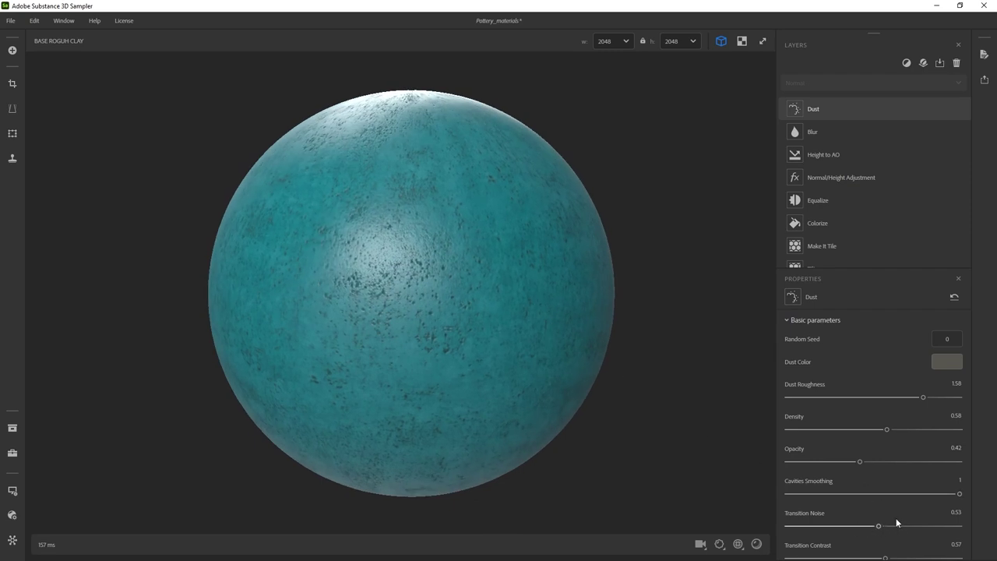
# Set the Dust layer's Transition Noise to 0.62 and Transition Contrast to 0.33
pyautogui.scroll(4, 469, 263)
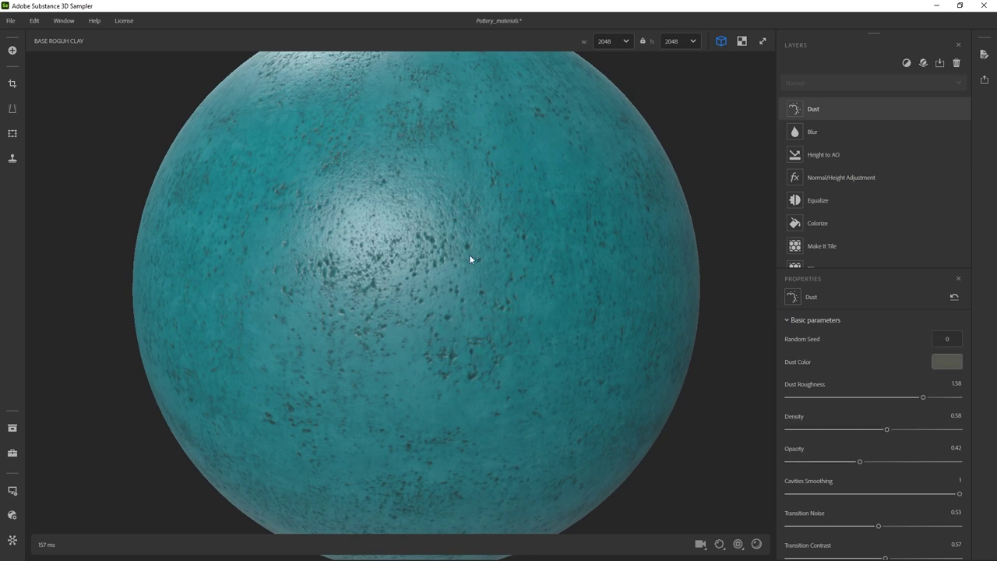
pyautogui.moveTo(879, 525)
pyautogui.mouseDown()
pyautogui.moveTo(953, 525)
pyautogui.moveTo(806, 526)
pyautogui.moveTo(956, 525)
pyautogui.moveTo(835, 526)
pyautogui.moveTo(894, 525)
pyautogui.mouseUp()
pyautogui.scroll(-3, 884, 507)
pyautogui.scroll(-2, 884, 503)
pyautogui.moveTo(886, 428); pyautogui.dragTo(844, 430)
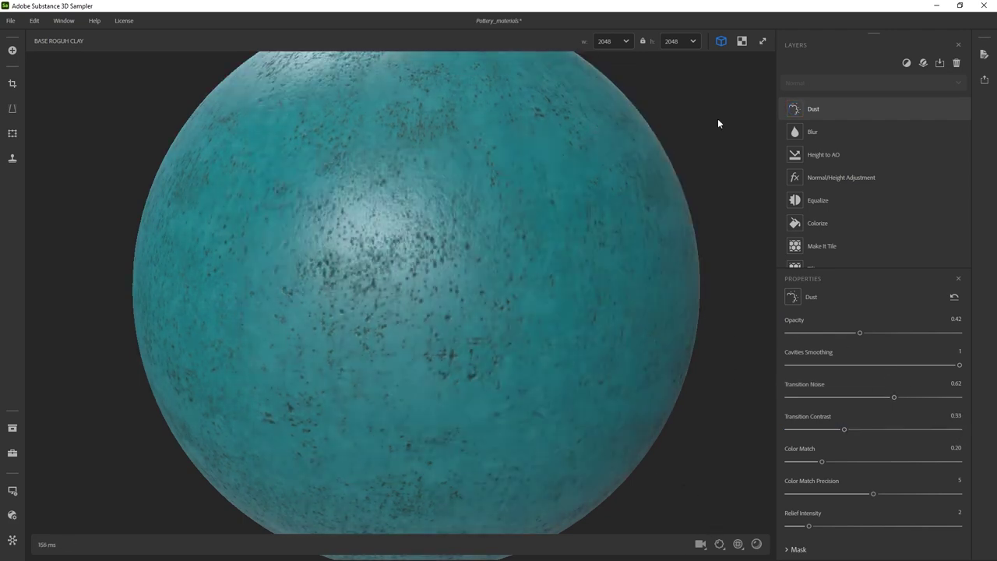
# Lower the Dust layer's Transition Contrast to 0.22, checking it on the 2D Roughness map and the sphere
pyautogui.click(741, 45)
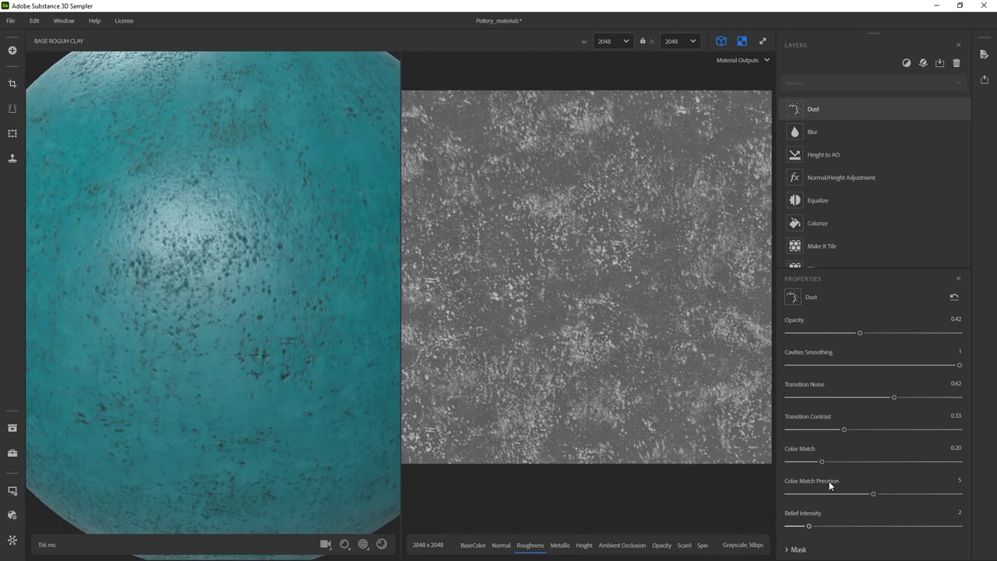
pyautogui.moveTo(838, 431)
pyautogui.mouseDown()
pyautogui.moveTo(822, 430)
pyautogui.moveTo(850, 425)
pyautogui.moveTo(826, 424)
pyautogui.mouseUp()
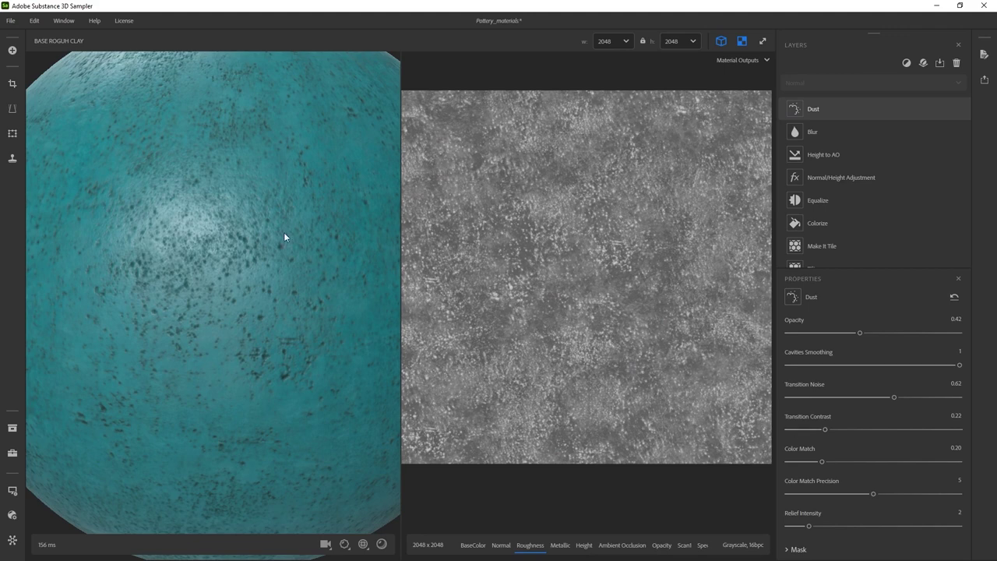
pyautogui.scroll(-5, 289, 237)
pyautogui.moveTo(229, 250)
pyautogui.mouseDown()
pyautogui.moveTo(304, 243)
pyautogui.moveTo(186, 284)
pyautogui.moveTo(253, 285)
pyautogui.moveTo(309, 330)
pyautogui.moveTo(285, 320)
pyautogui.moveTo(295, 322)
pyautogui.mouseUp()
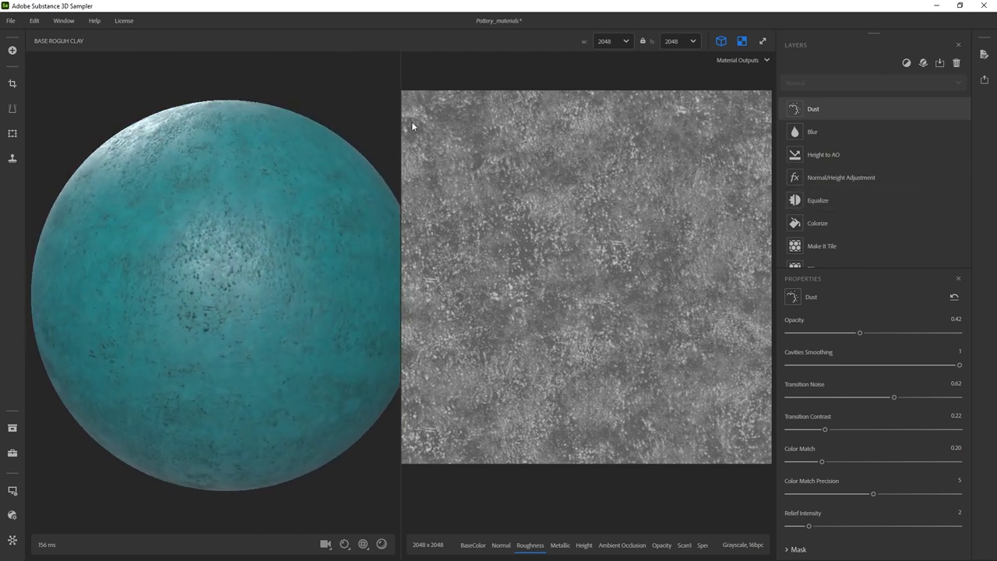
pyautogui.click(742, 41)
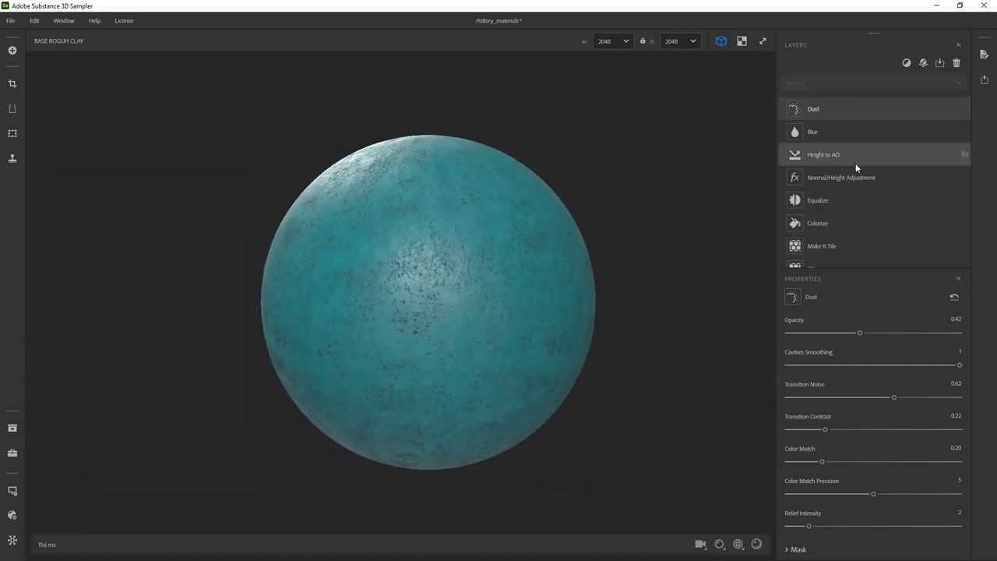
# Change the Colorize layer's base color to a darker teal, #297483
pyautogui.click(822, 221)
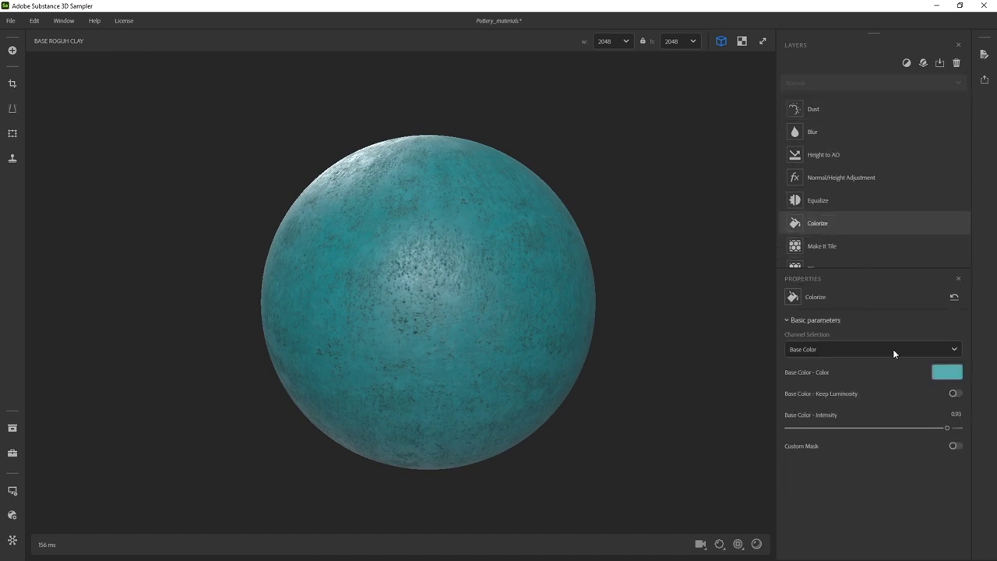
pyautogui.click(943, 374)
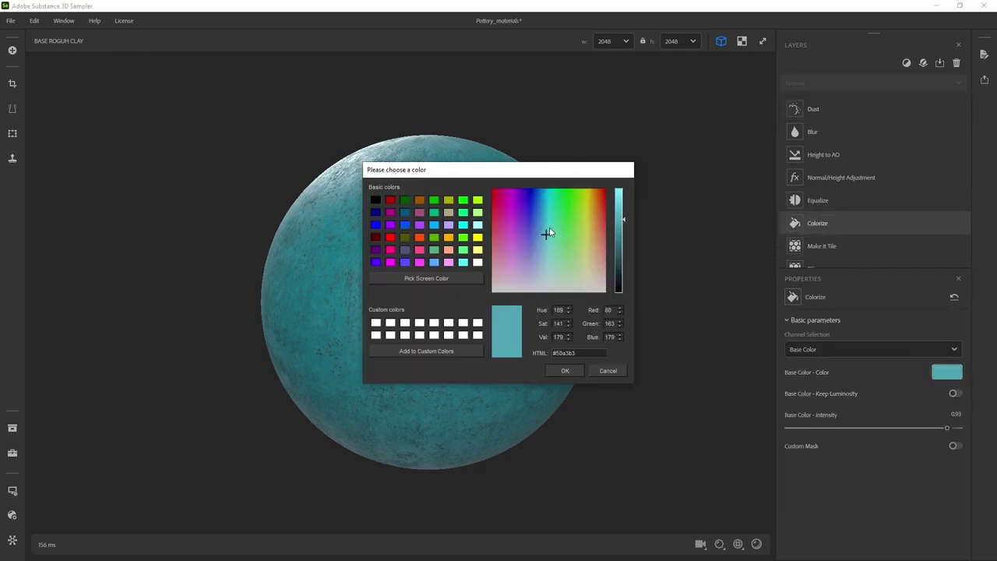
pyautogui.moveTo(548, 171); pyautogui.dragTo(679, 153)
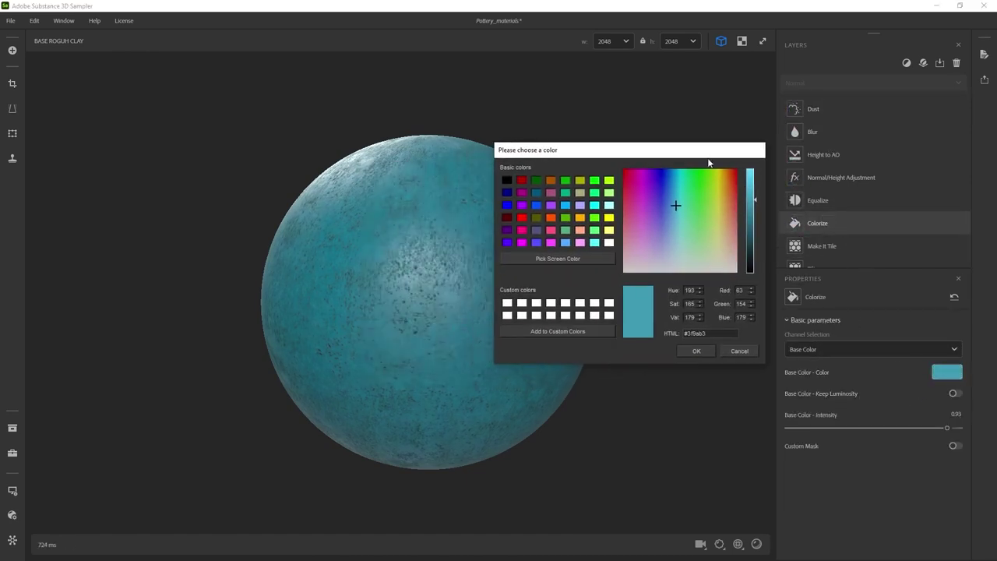
pyautogui.click(753, 211)
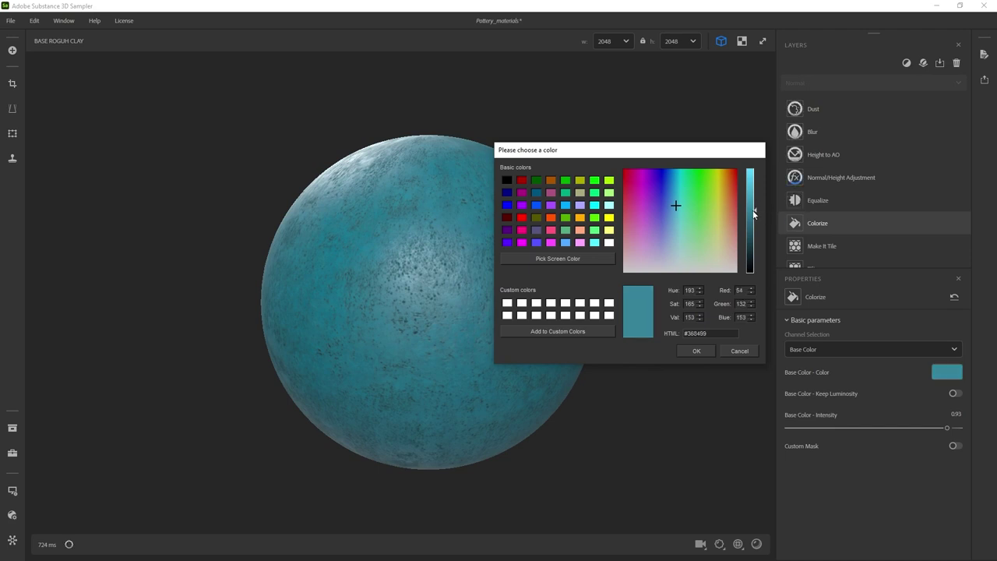
pyautogui.click(675, 197)
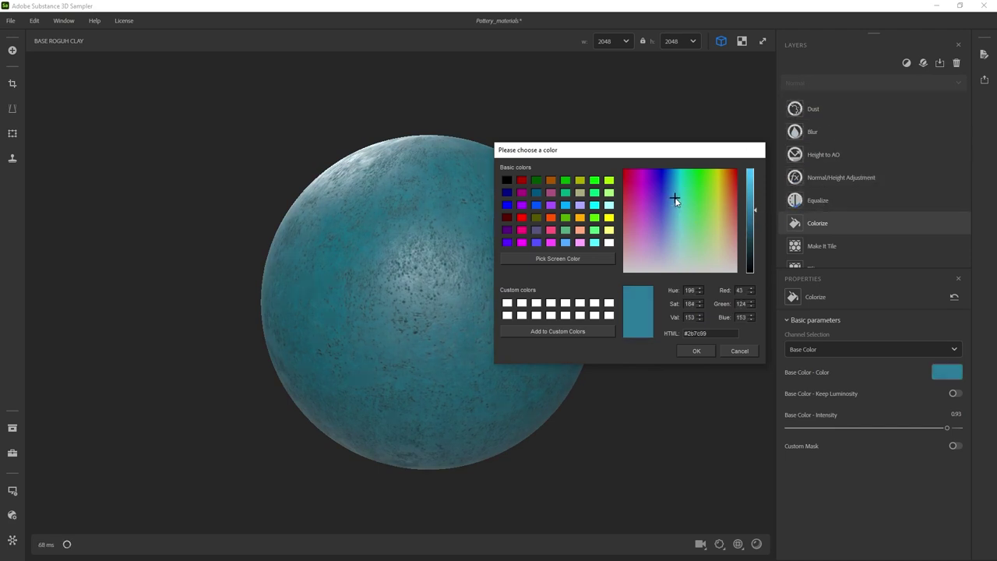
pyautogui.click(753, 219)
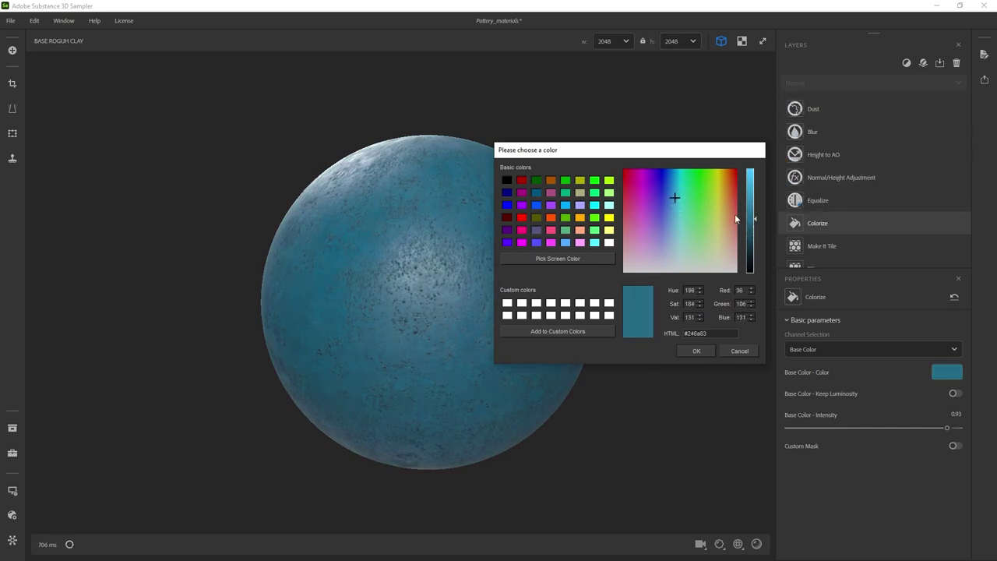
pyautogui.click(677, 200)
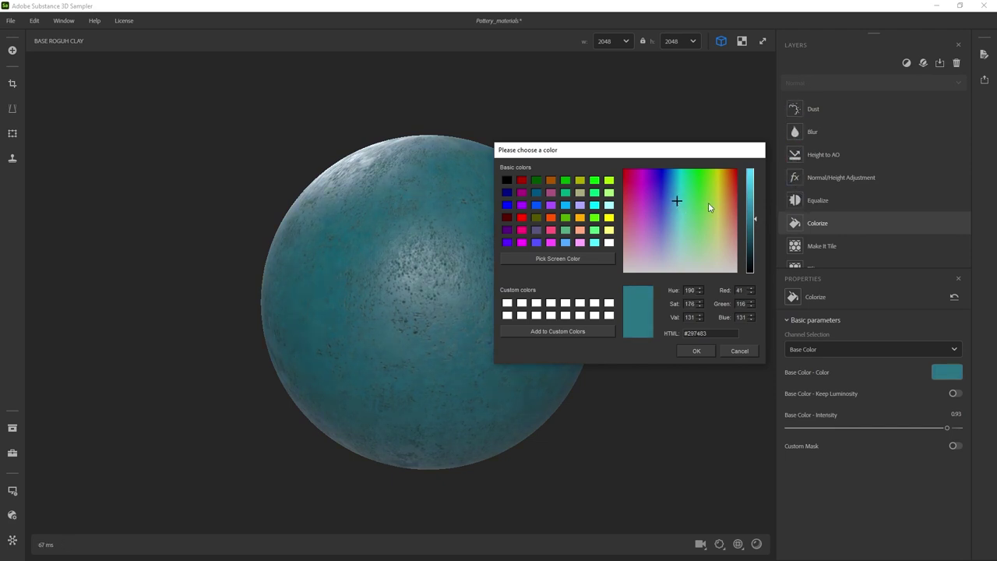
pyautogui.click(694, 352)
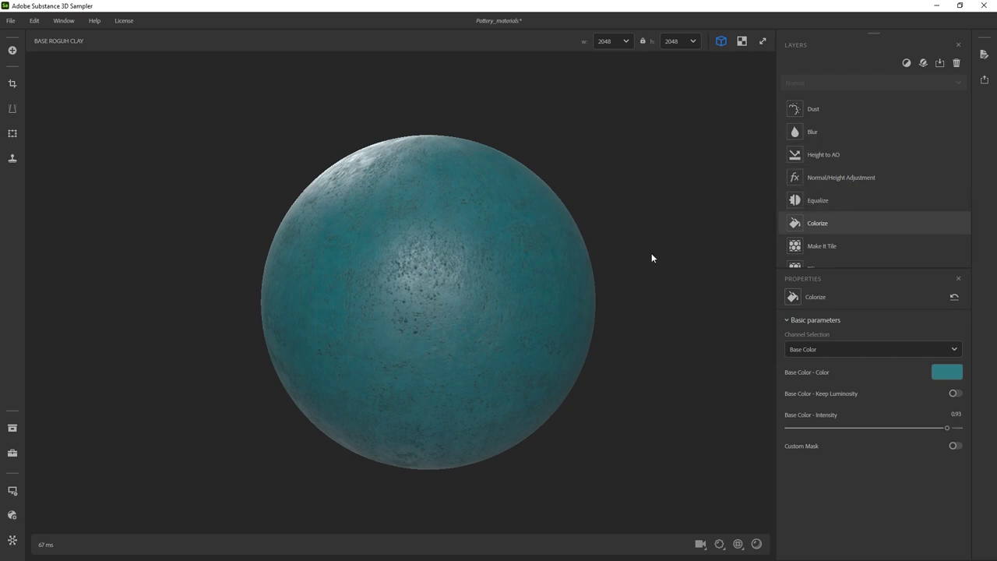
# Duplicate the BASE ROGUH CLAY material and name the copy CERAMIC ROUGHT ORGANE
pyautogui.click(12, 453)
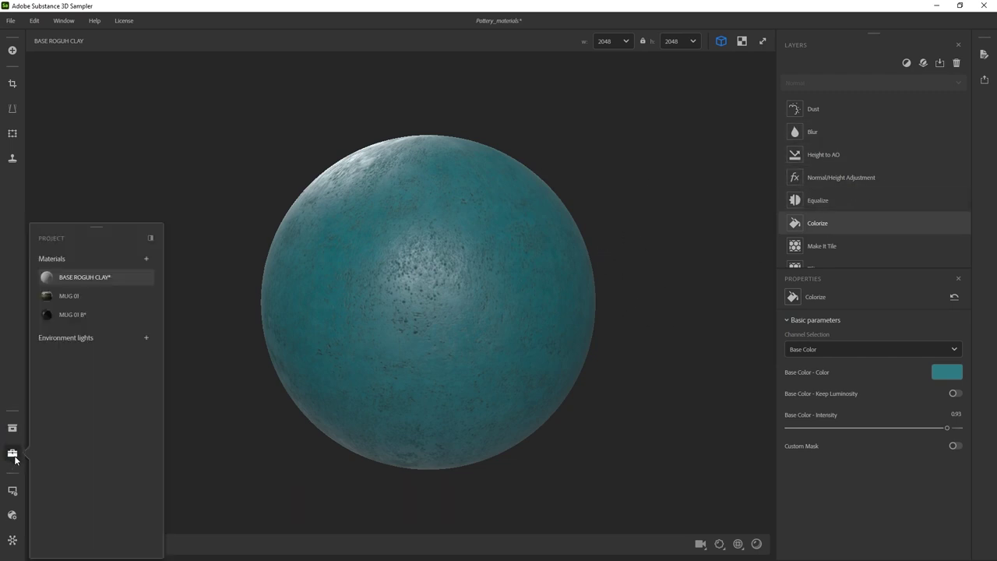
pyautogui.rightClick(72, 277)
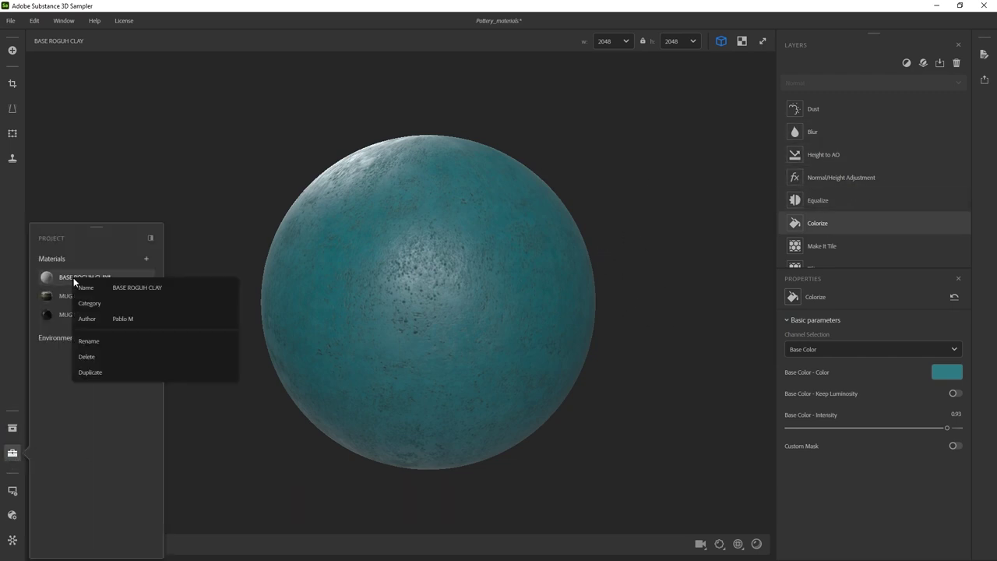
pyautogui.click(98, 371)
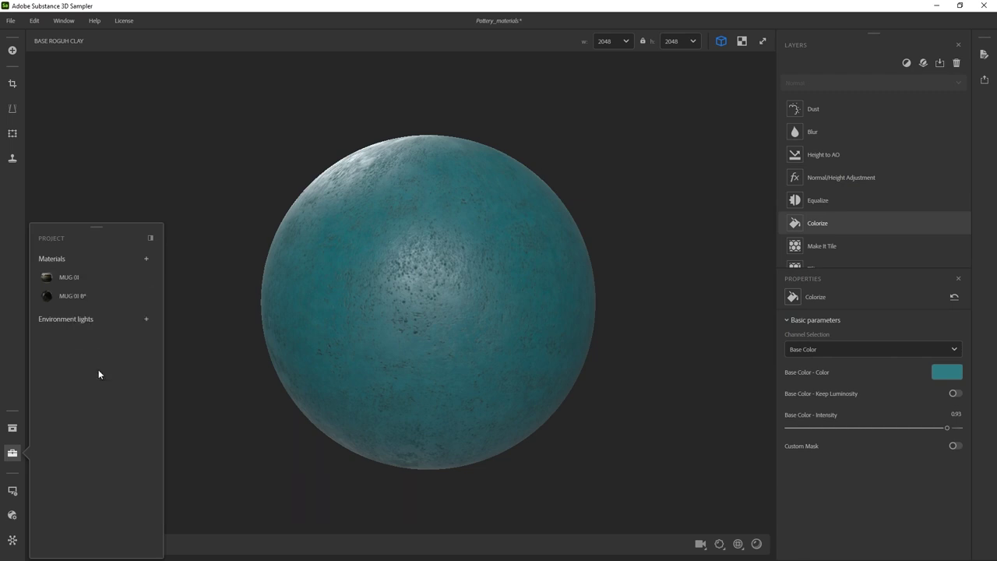
pyautogui.moveTo(87, 283)
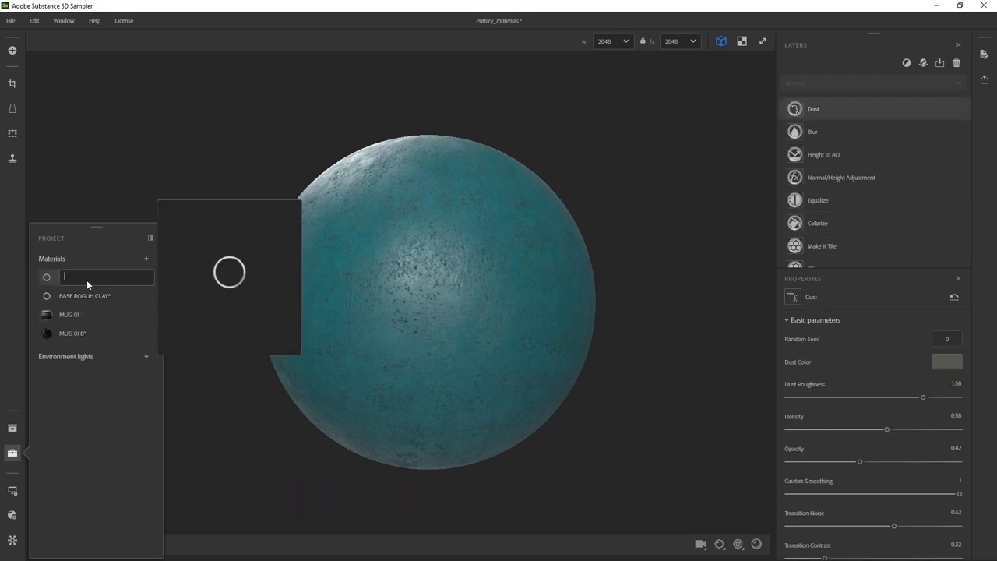
pyautogui.write('CERAMIC ROUGHT ORGANE')
pyautogui.press('Return')
# Rename the original BASE ROGUH CLAY material as CERAMIC ROUGH BLUE
pyautogui.rightClick(85, 297)
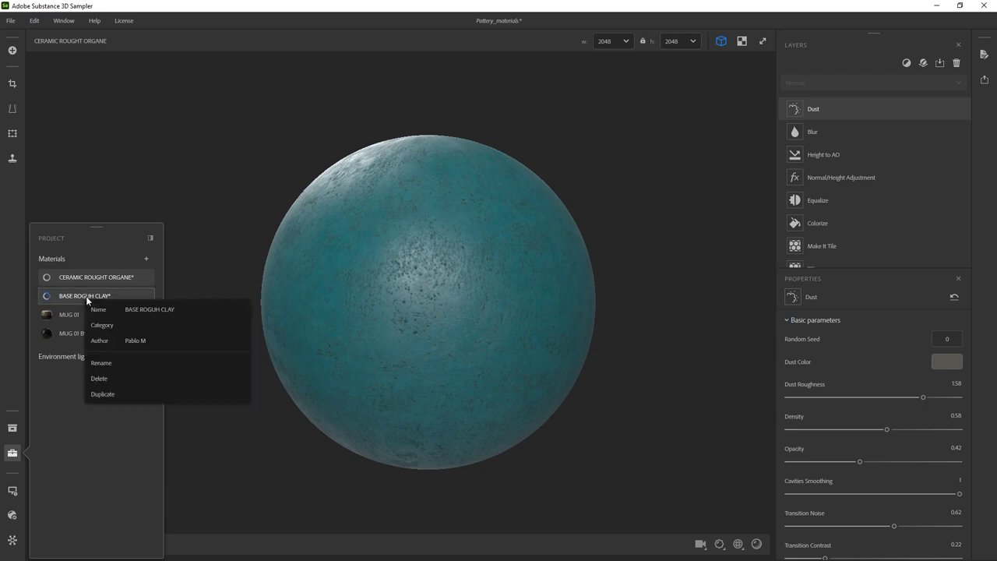
pyautogui.click(119, 357)
pyautogui.write('CERAMIC ROUGH')
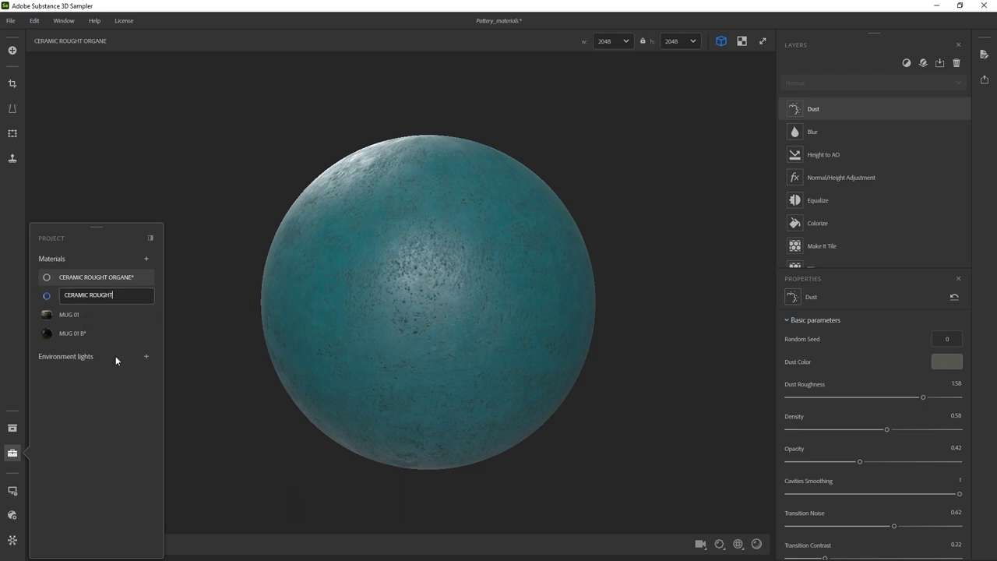
pyautogui.write(' BLUE')
pyautogui.press('Return')
# Correct the duplicated material's name to CERAMIC ROUGH ORGANE
pyautogui.rightClick(99, 276)
pyautogui.click(120, 337)
pyautogui.write('CERAMIC ROUGH ORGANE')
pyautogui.press('Return')
pyautogui.moveTo(99, 268)
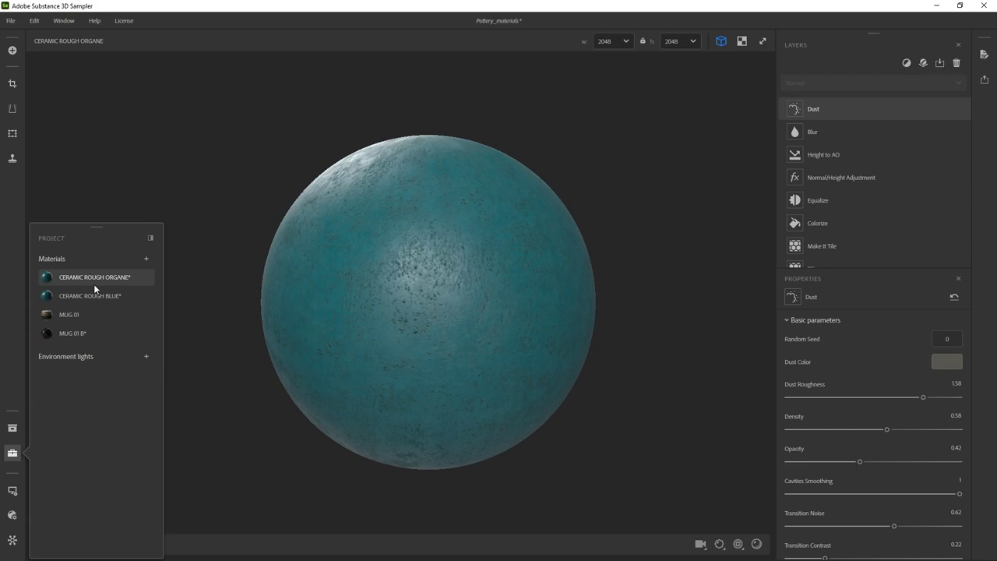
# Change the base color of the Colorize layer in CERAMIC ROUGH ORGANE to a burnt orange
pyautogui.click(863, 224)
pyautogui.click(946, 371)
pyautogui.moveTo(547, 223); pyautogui.dragTo(597, 205)
pyautogui.click(619, 207)
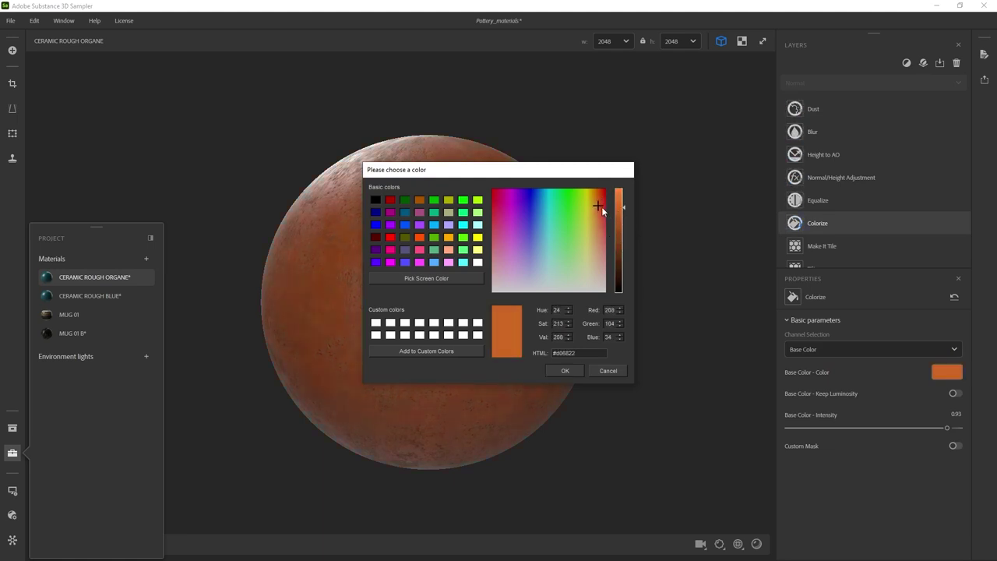
pyautogui.click(568, 371)
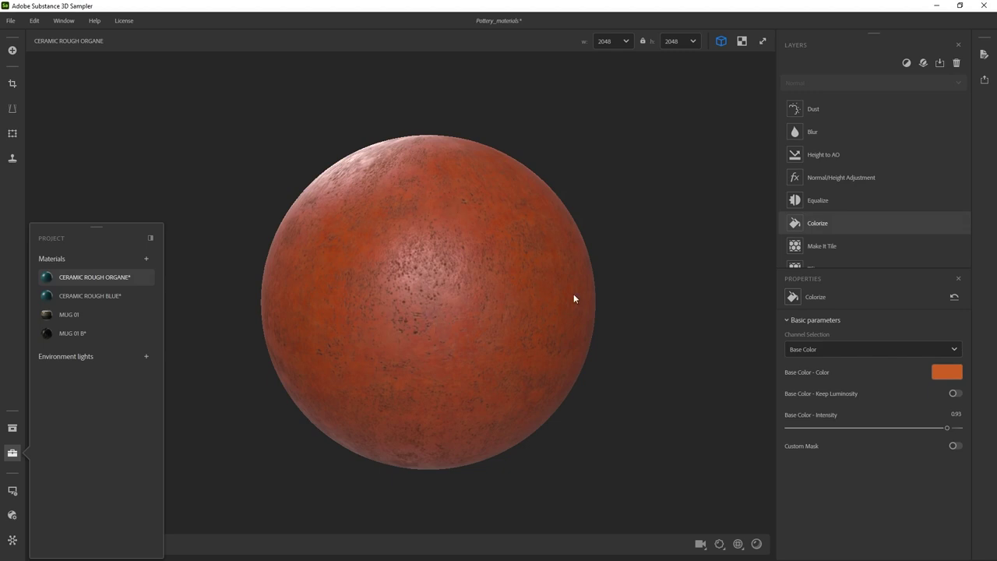
# Add a Brightness/Contrast filter above the Dust layer of the orange ceramic material
pyautogui.click(908, 108)
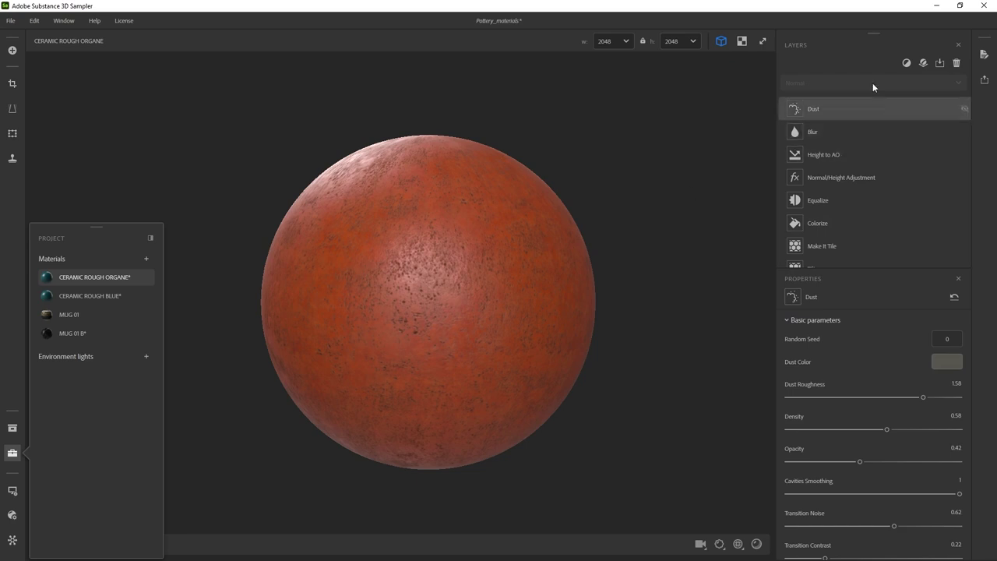
pyautogui.click(906, 64)
pyautogui.write('bri')
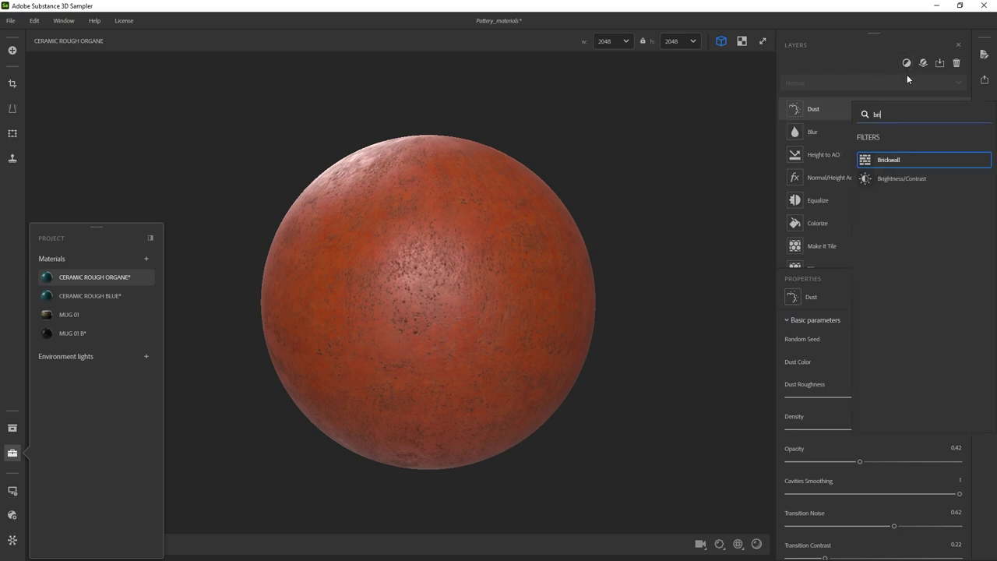
pyautogui.click(892, 179)
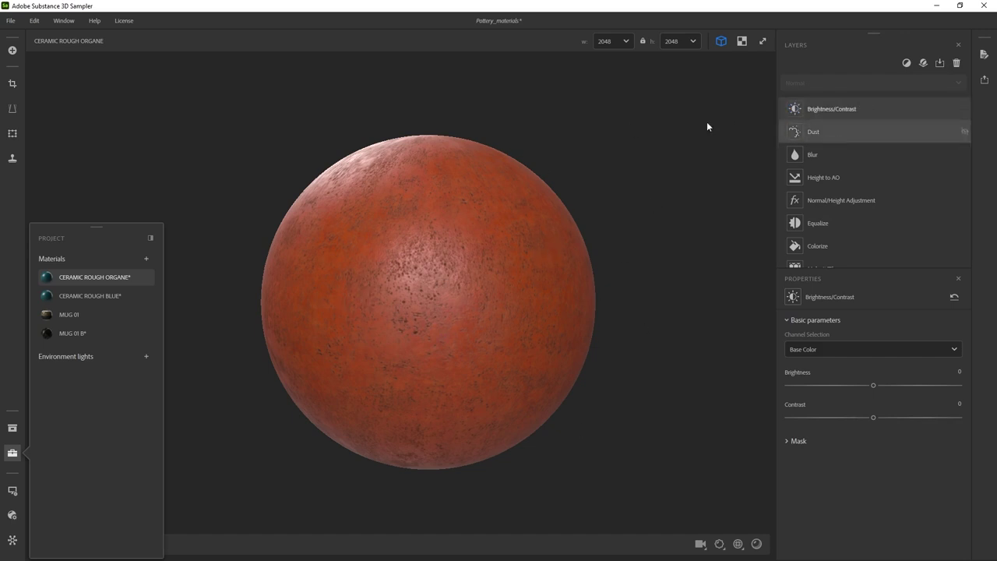
# Keep the Brightness/Contrast filter on Base Color, set Brightness to -0.17 and Contrast to -0.22, and inspect the sphere
pyautogui.click(849, 350)
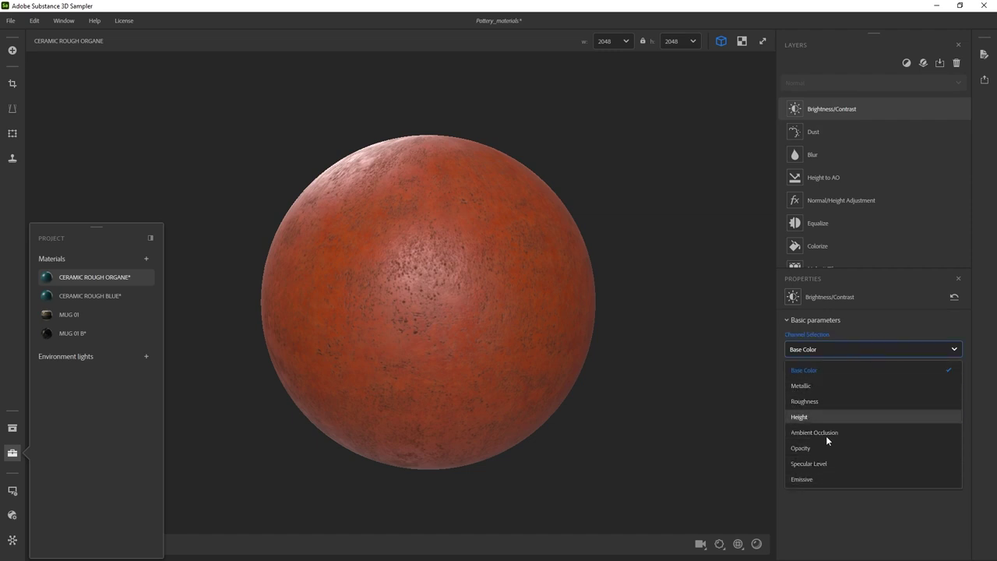
pyautogui.click(853, 517)
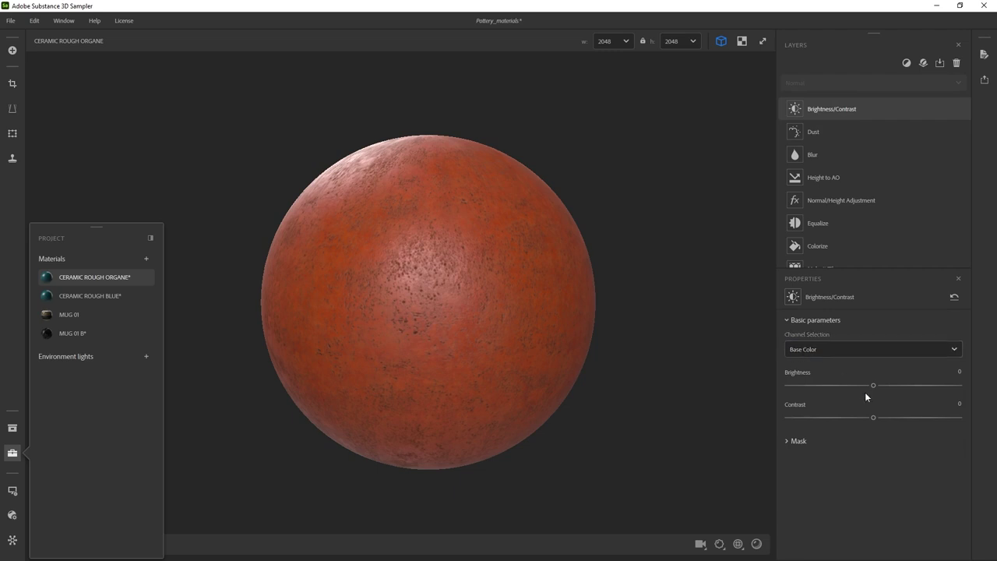
pyautogui.moveTo(872, 387)
pyautogui.mouseDown()
pyautogui.moveTo(883, 386)
pyautogui.moveTo(900, 418)
pyautogui.moveTo(852, 417)
pyautogui.moveTo(860, 387)
pyautogui.mouseUp()
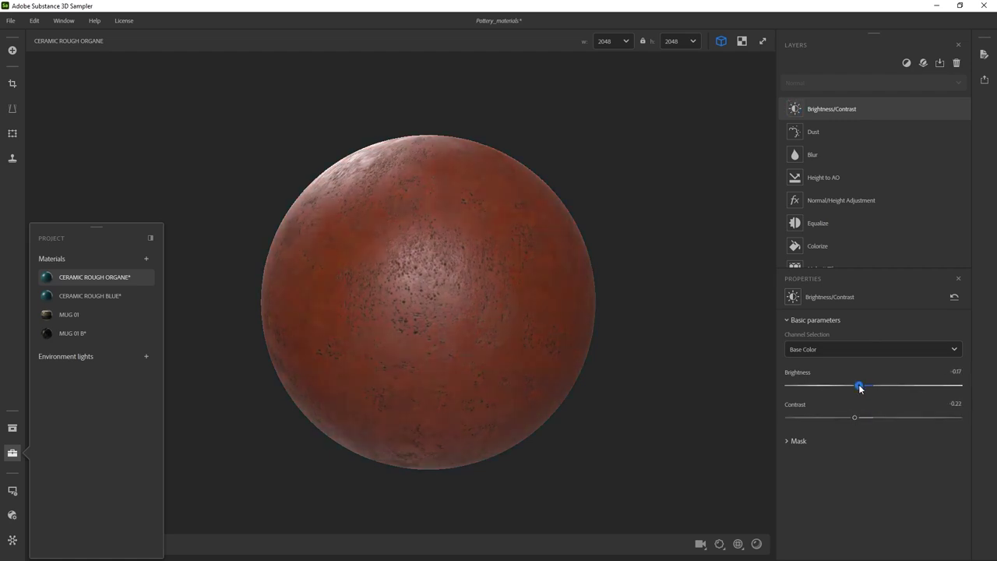
pyautogui.moveTo(600, 301); pyautogui.dragTo(465, 265)
pyautogui.scroll(2, 425, 280)
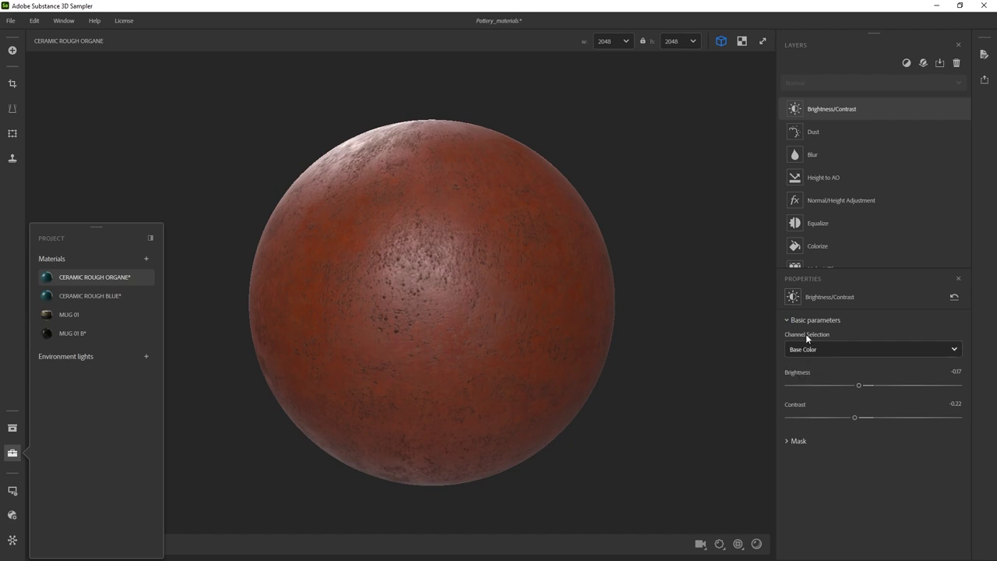
# Set the orange material's Dust Roughness to 1.60 and Density to 0.63, and relight the sphere to check it
pyautogui.click(827, 131)
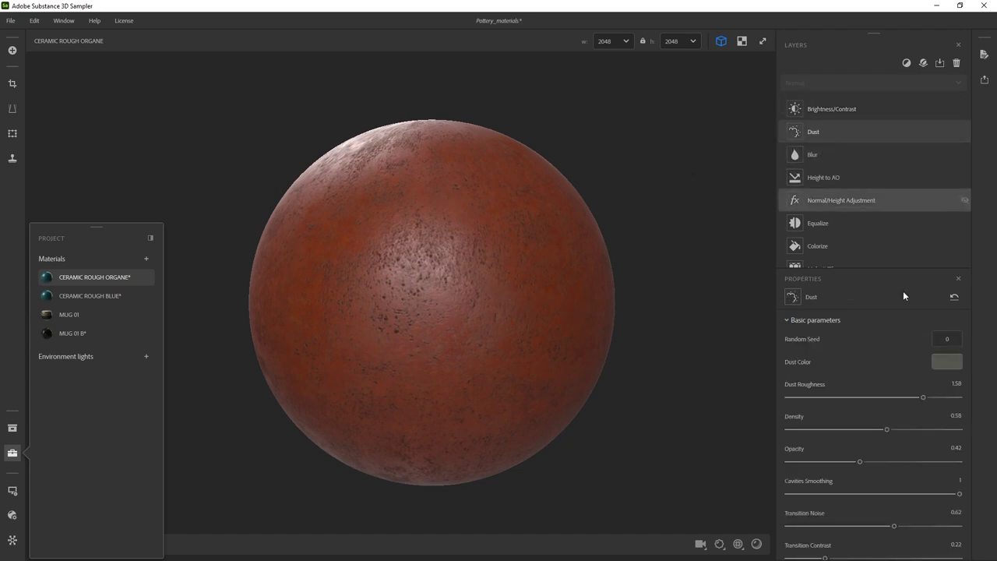
pyautogui.click(898, 397)
pyautogui.moveTo(897, 397); pyautogui.dragTo(924, 397)
pyautogui.moveTo(890, 429)
pyautogui.mouseDown()
pyautogui.moveTo(916, 431)
pyautogui.moveTo(895, 430)
pyautogui.mouseUp()
pyautogui.moveTo(679, 324); pyautogui.dragTo(592, 324)
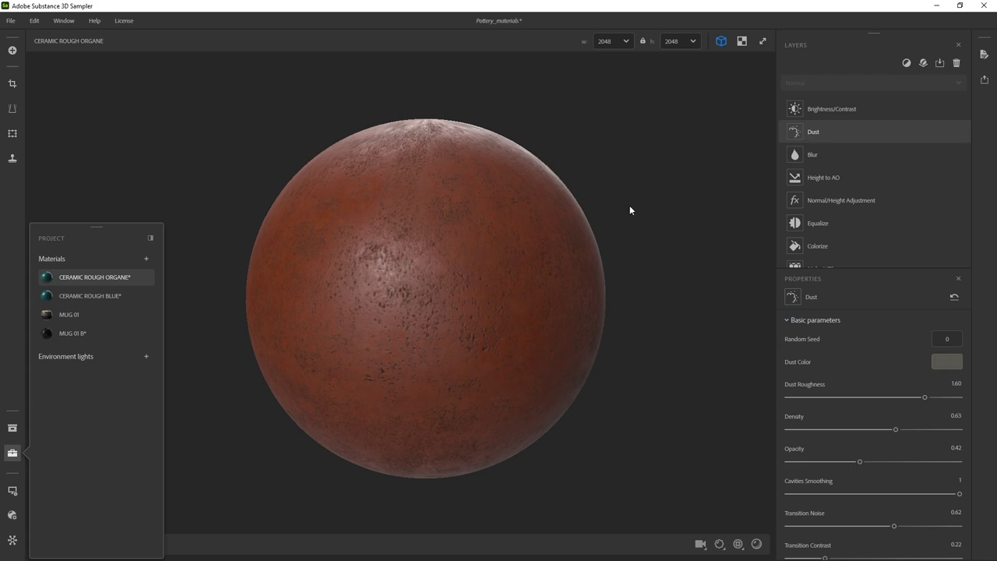
# Save the Pottery_materials project
pyautogui.click(10, 20)
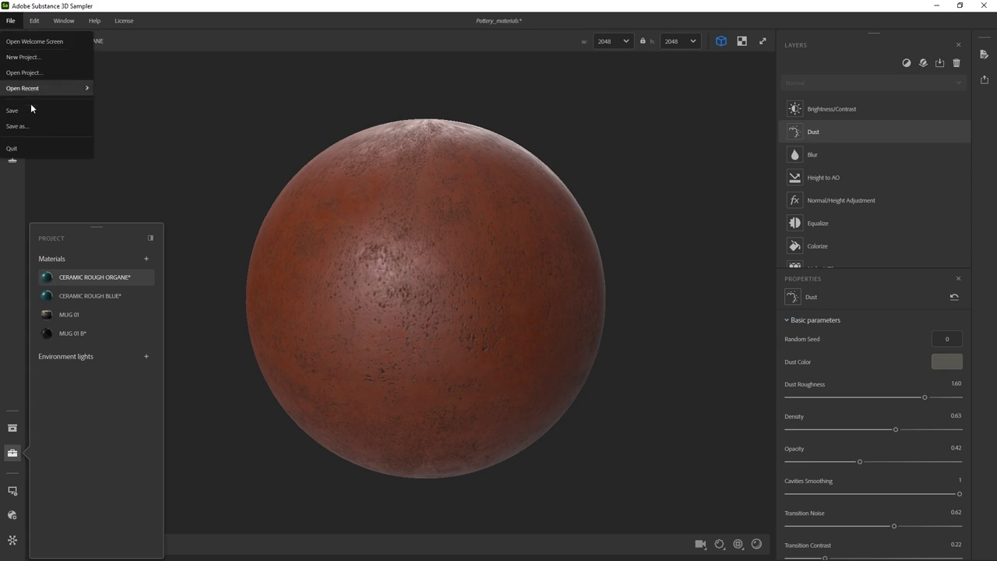